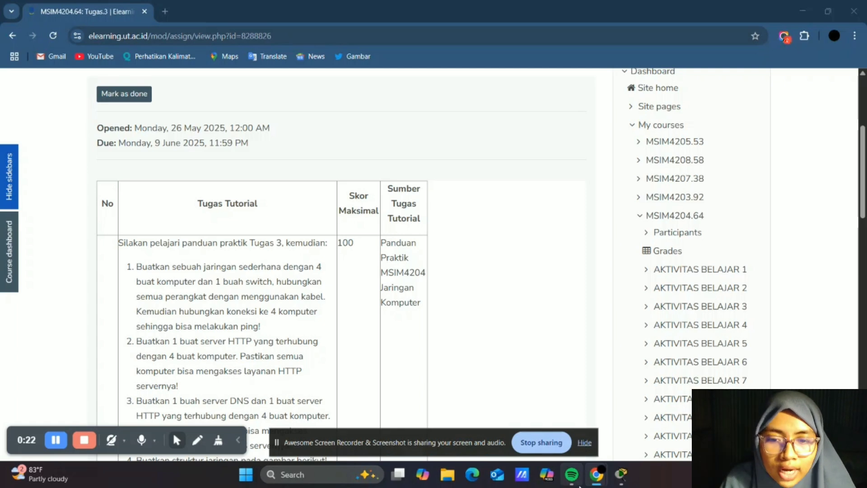
- Switch to Packet Tracer and place four generic PCs, PC0 to PC3, in a row on the workspace
{"action": "left_click", "coordinate": [617, 480]}
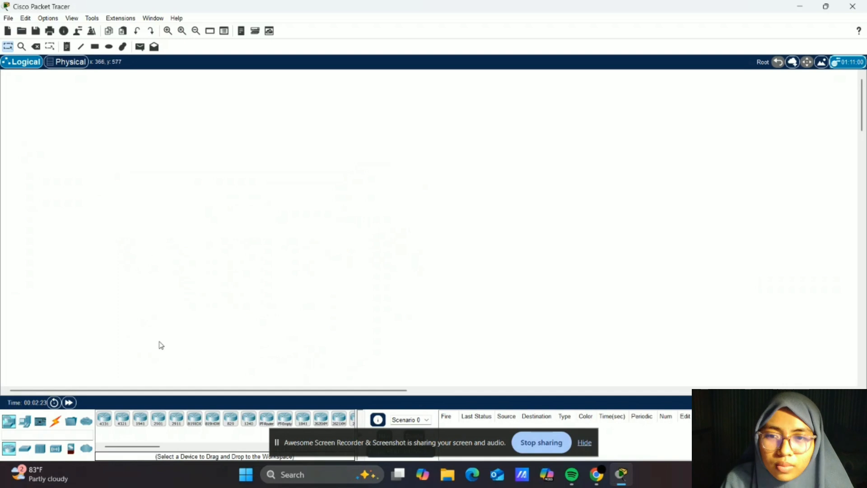
{"action": "left_click", "coordinate": [25, 421]}
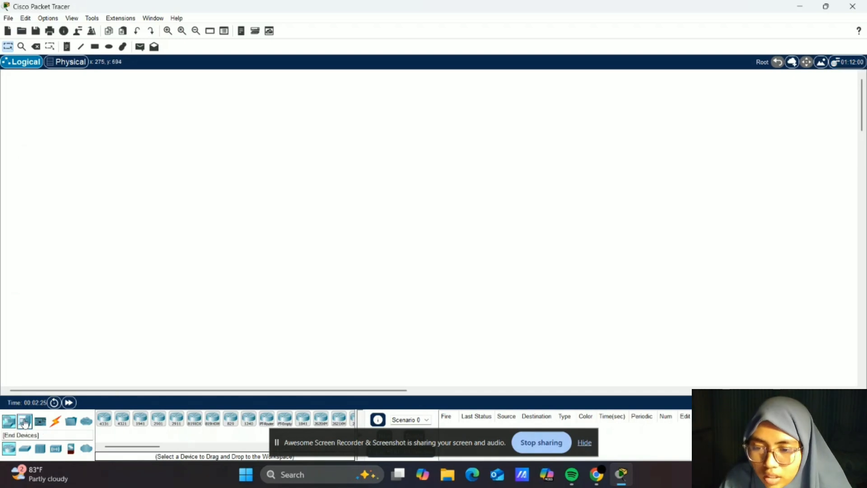
{"action": "left_click_drag", "start_coordinate": [106, 418], "coordinate": [281, 236]}
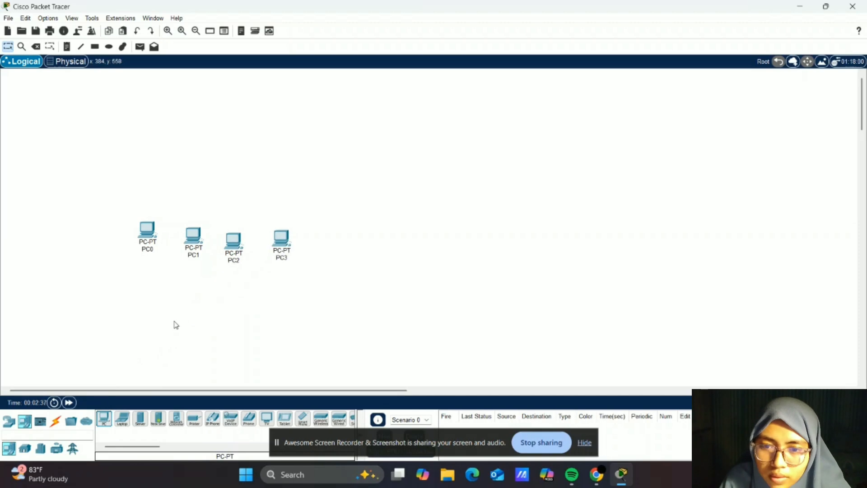
- Add a 2960-24TT switch below the four PCs
{"action": "scroll", "coordinate": [174, 323], "scroll_direction": "down", "scroll_amount": 3}
{"action": "left_click", "coordinate": [8, 422]}
{"action": "left_click", "coordinate": [27, 449]}
{"action": "left_click_drag", "start_coordinate": [140, 419], "coordinate": [218, 225]}
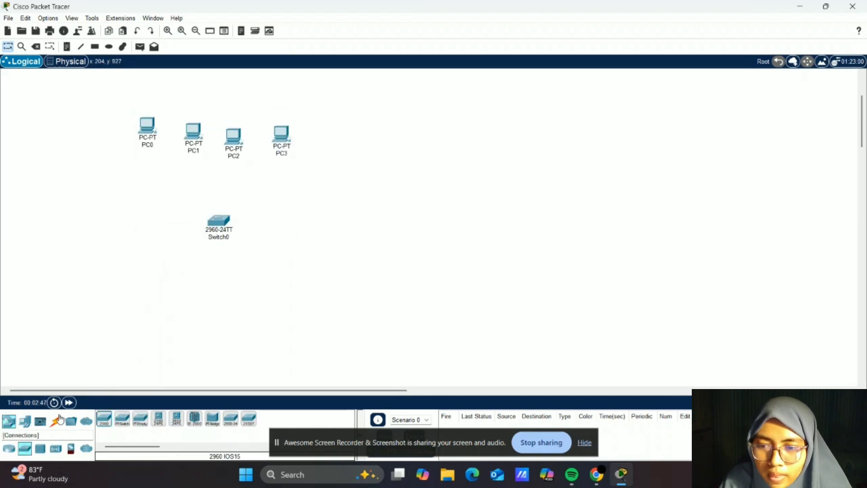
- Connect PC0 and PC1 to the switch using automatically chosen connection cables
{"action": "left_click", "coordinate": [56, 421]}
{"action": "left_click", "coordinate": [103, 419]}
{"action": "left_click", "coordinate": [151, 138]}
{"action": "left_click", "coordinate": [218, 221]}
{"action": "left_click", "coordinate": [104, 418]}
{"action": "left_click", "coordinate": [194, 140]}
{"action": "left_click", "coordinate": [218, 220]}
- Connect PC2 and PC3 to the switch using automatically chosen connection cables
{"action": "left_click", "coordinate": [104, 419]}
{"action": "left_click", "coordinate": [234, 136]}
{"action": "left_click", "coordinate": [218, 221]}
{"action": "left_click", "coordinate": [104, 418]}
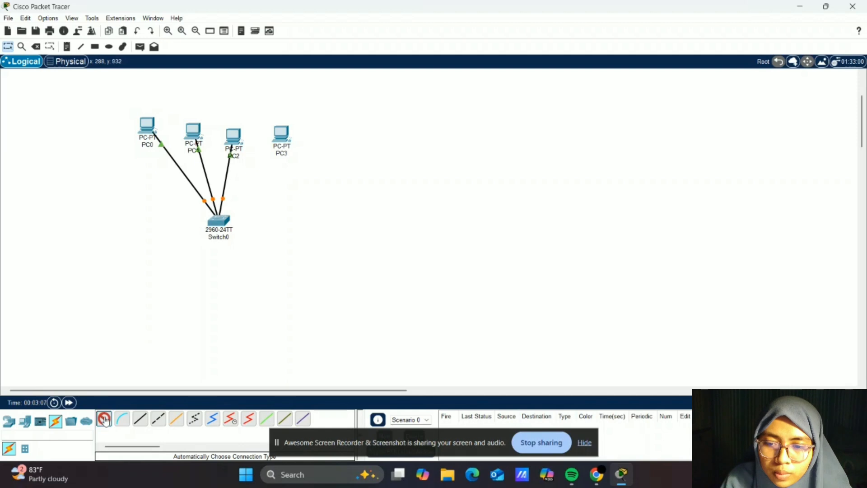
{"action": "left_click", "coordinate": [280, 133]}
{"action": "left_click", "coordinate": [222, 221]}
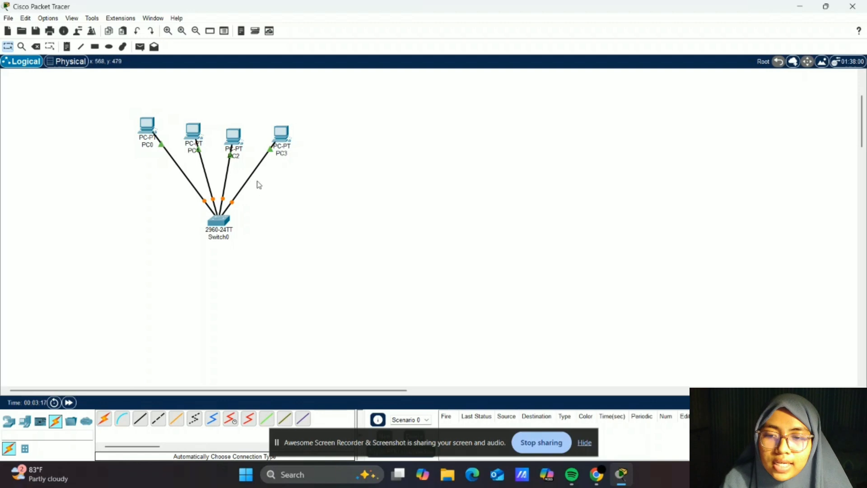
- Set PC0's FastEthernet0 static IPv4 address to 192.168.1.1 and close its window
{"action": "left_click", "coordinate": [148, 128]}
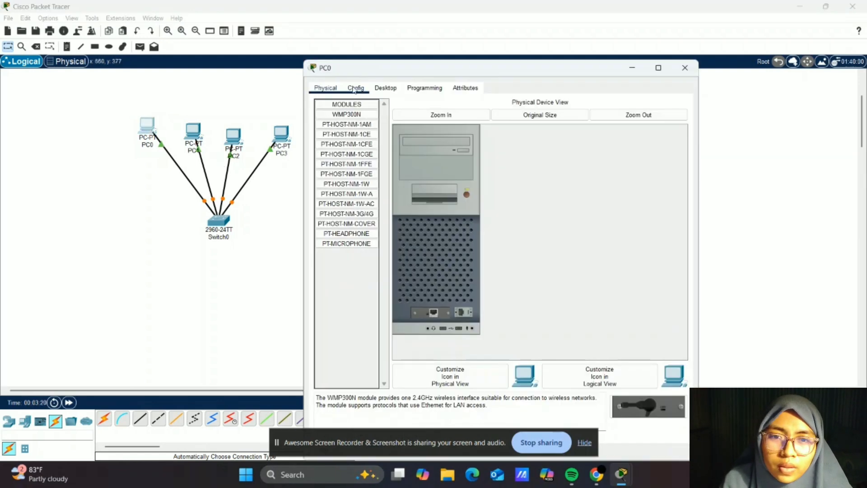
{"action": "left_click", "coordinate": [355, 88]}
{"action": "left_click", "coordinate": [358, 145]}
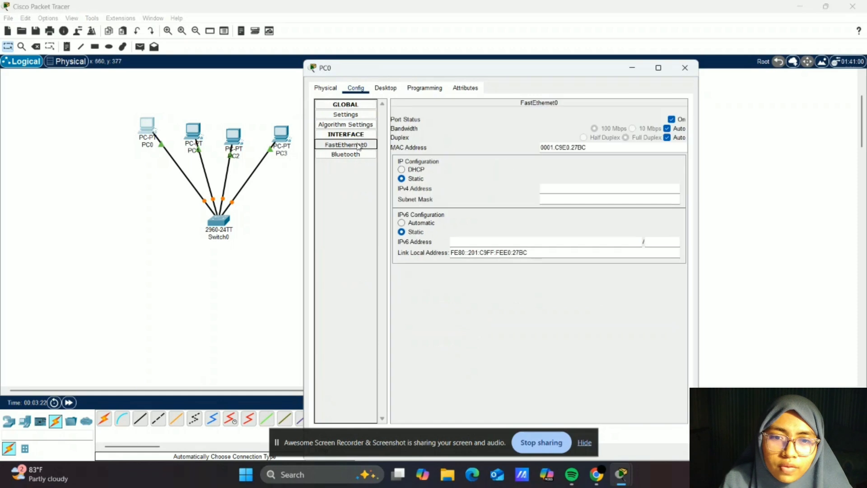
{"action": "left_click", "coordinate": [549, 188]}
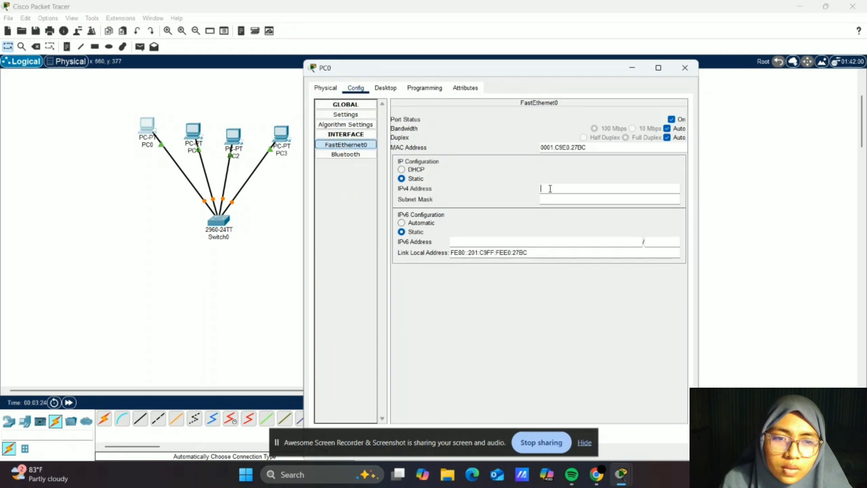
{"action": "type", "text": "192.168.1.1"}
{"action": "key", "text": "Return"}
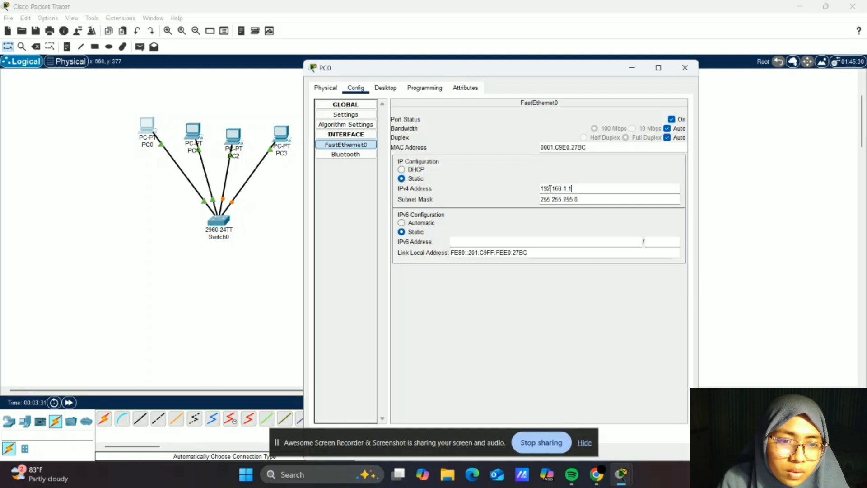
{"action": "left_click", "coordinate": [685, 68]}
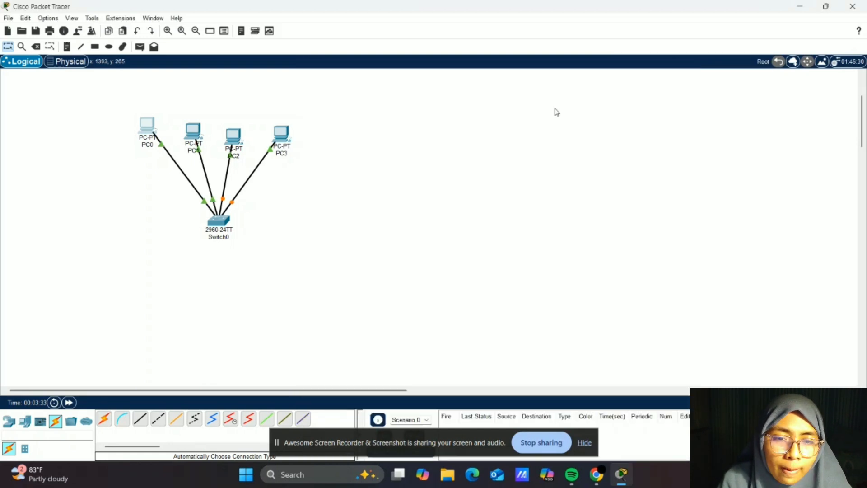
- Set PC1's FastEthernet0 static IPv4 address to 192.168.1.2 and close its window
{"action": "left_click", "coordinate": [192, 133]}
{"action": "left_click", "coordinate": [346, 175]}
{"action": "left_click", "coordinate": [583, 218]}
{"action": "type", "text": "192.168.1.2"}
{"action": "key", "text": "Return"}
{"action": "left_click", "coordinate": [685, 98]}
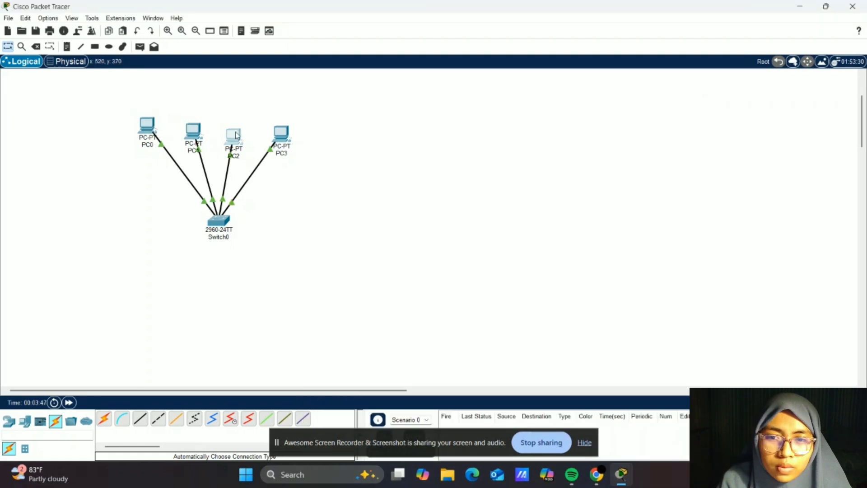
- Set PC2's FastEthernet0 static IPv4 address to 192.168.1.3 and close its window
{"action": "left_click", "coordinate": [236, 136]}
{"action": "left_click", "coordinate": [346, 145]}
{"action": "left_click", "coordinate": [559, 189]}
{"action": "type", "text": "192.168.1.3"}
{"action": "key", "text": "Return"}
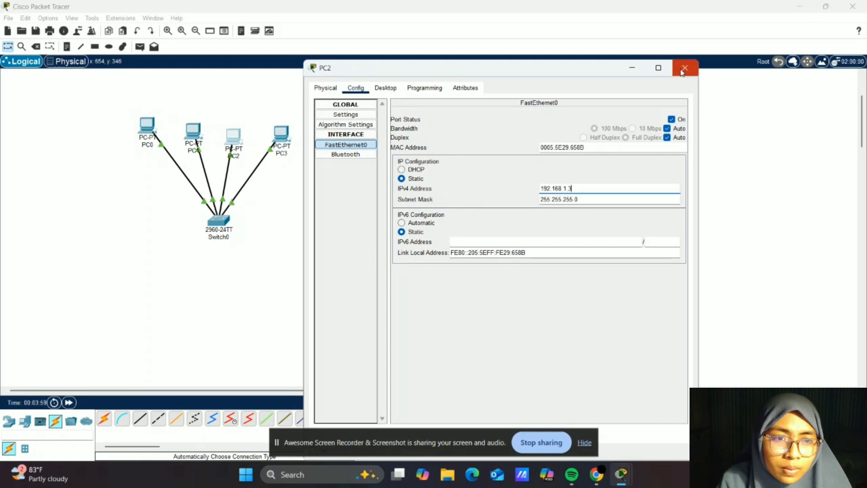
{"action": "left_click", "coordinate": [685, 68]}
- Set PC3's FastEthernet0 static IPv4 address to 192.168.1.4 with the default subnet mask and close its window
{"action": "left_click", "coordinate": [285, 135]}
{"action": "left_click", "coordinate": [355, 88]}
{"action": "left_click", "coordinate": [346, 145]}
{"action": "left_click", "coordinate": [553, 188]}
{"action": "type", "text": "192"}
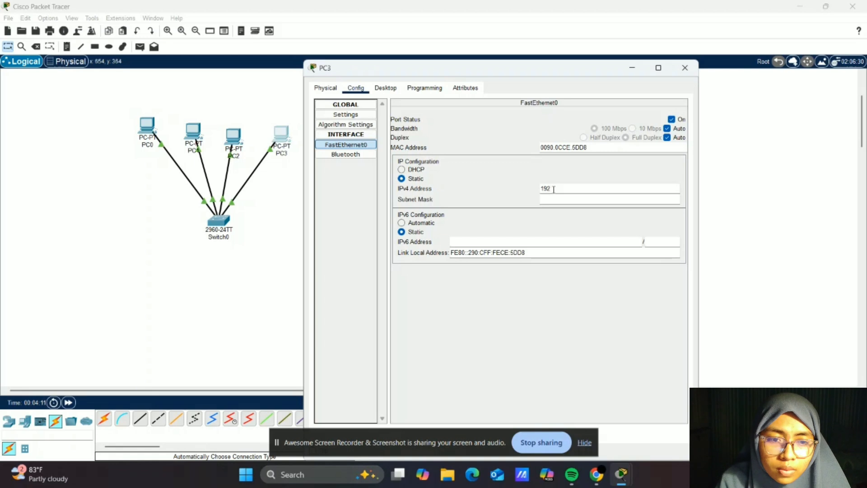
{"action": "type", "text": ".168.1.4"}
{"action": "left_click", "coordinate": [584, 202]}
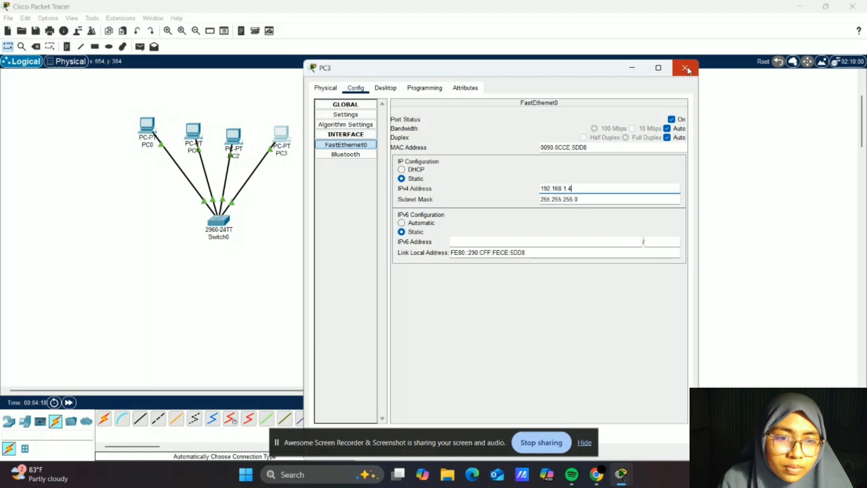
{"action": "left_click", "coordinate": [685, 67]}
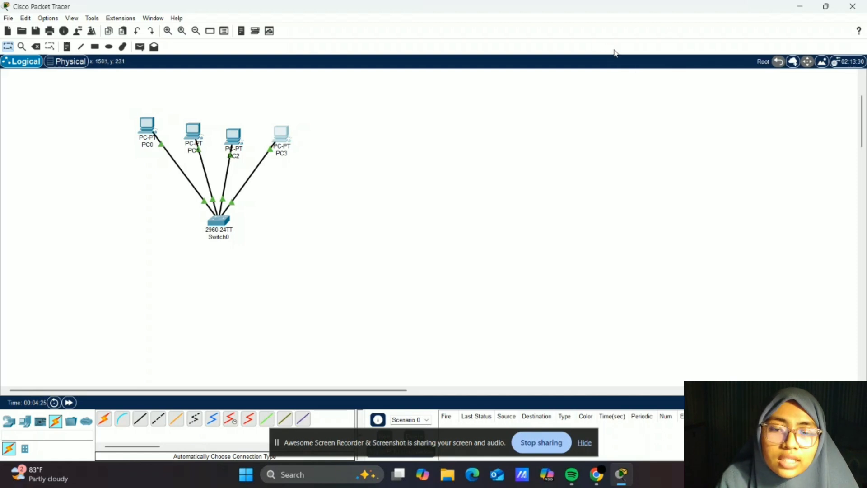
- Open PC0's Command Prompt and ping 192.168.1.2
{"action": "left_click", "coordinate": [146, 124]}
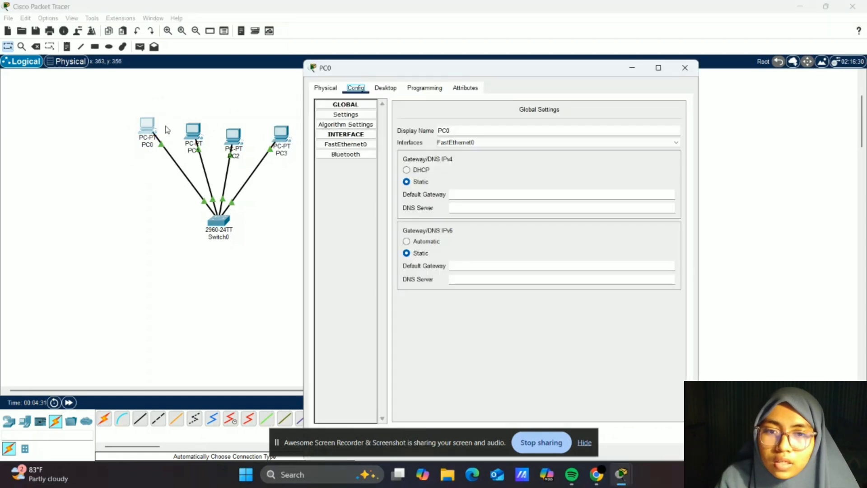
{"action": "left_click", "coordinate": [388, 89]}
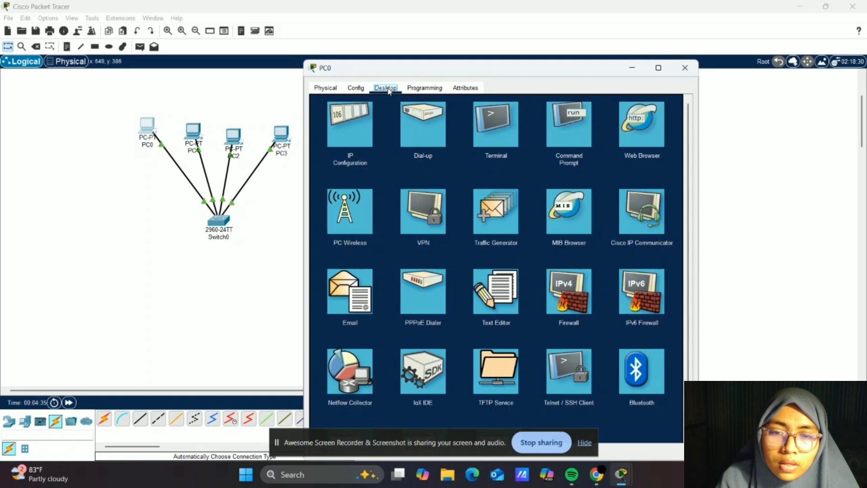
{"action": "left_click", "coordinate": [575, 130]}
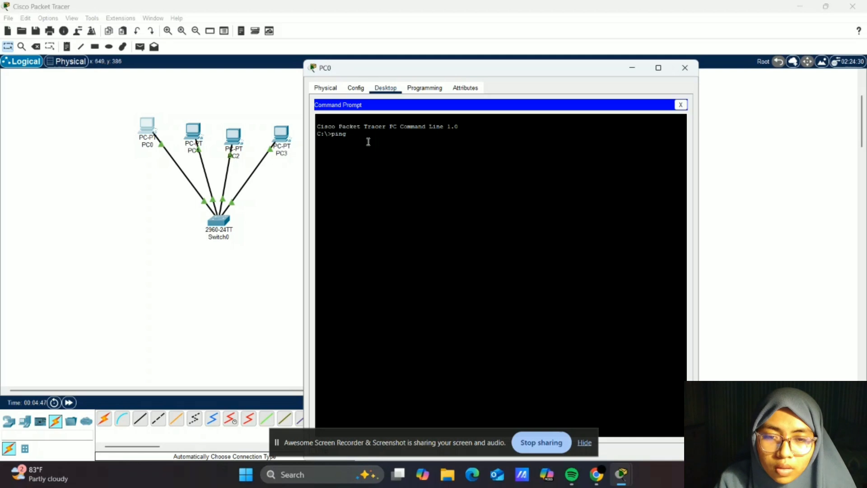
{"action": "type", "text": "2"}
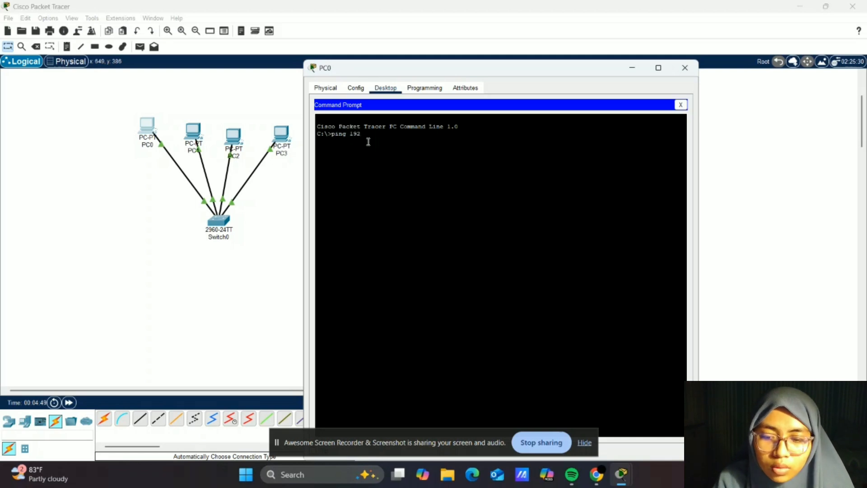
{"action": "type", "text": ".168.1"}
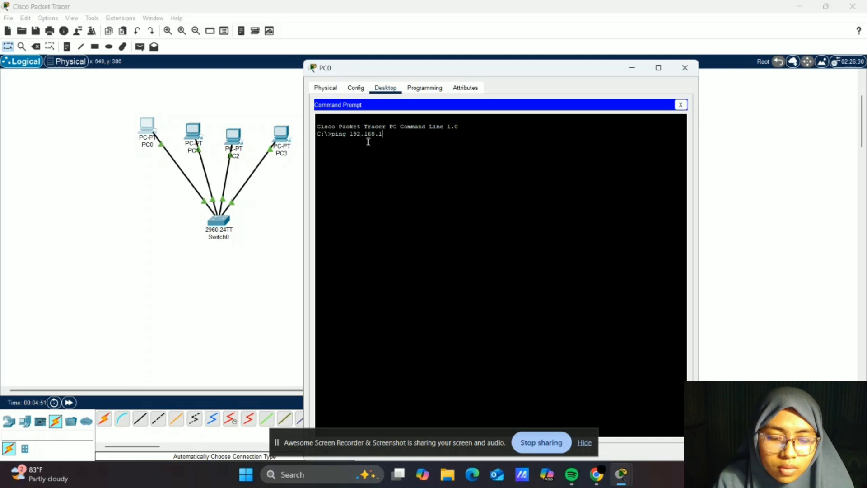
{"action": "type", "text": ".2"}
{"action": "key", "text": "Return"}
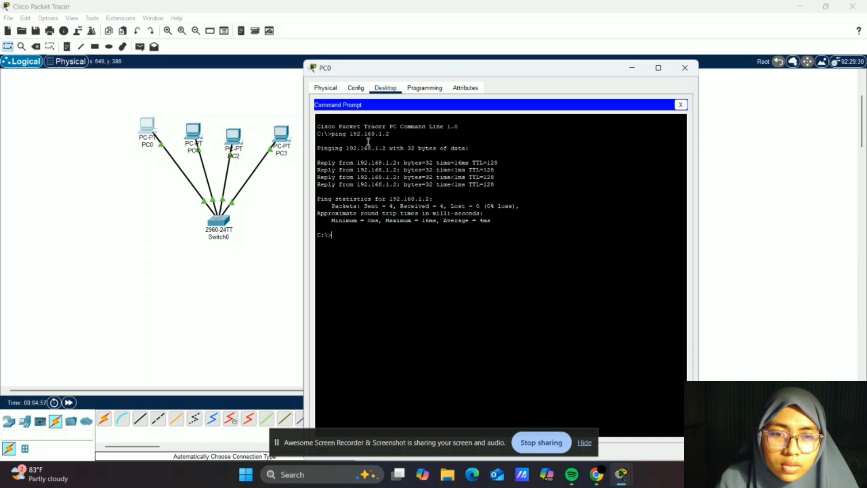
- Ping 192.168.1.3 from PC0's command prompt
{"action": "type", "text": "ping 192.168.1.3"}
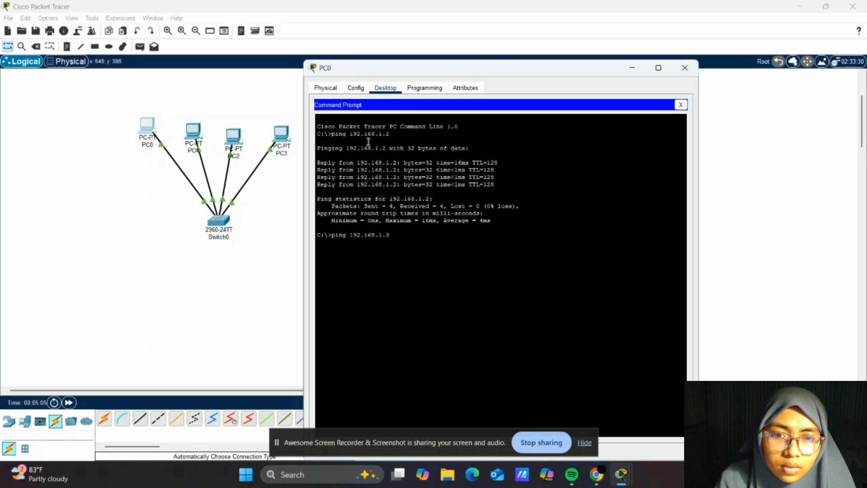
{"action": "key", "text": "Return"}
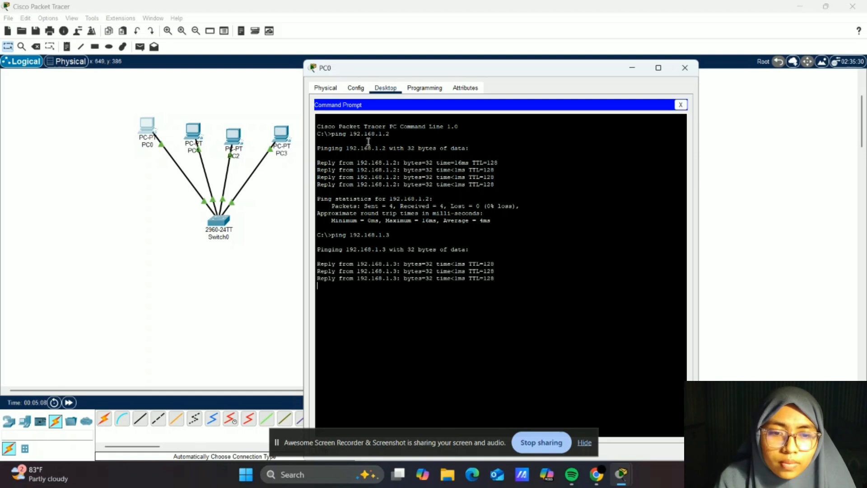
- Ping 192.168.1.4 from PC0's command prompt
{"action": "type", "text": "ping 1"}
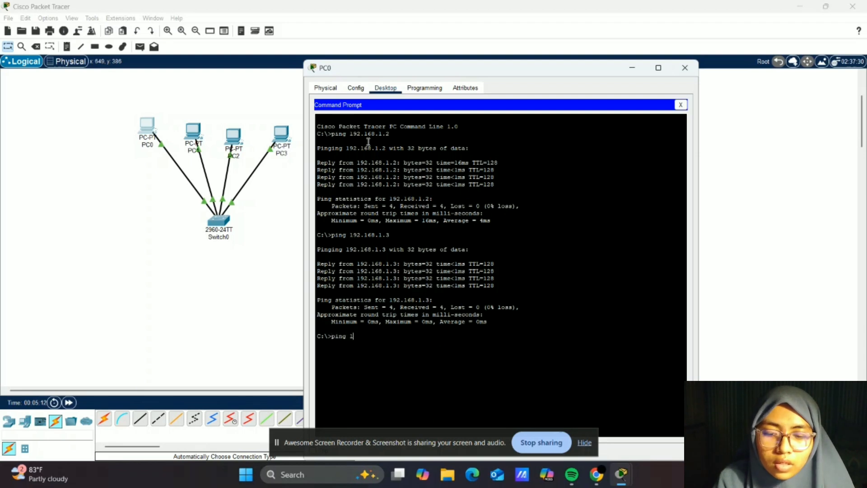
{"action": "type", "text": "92.168"}
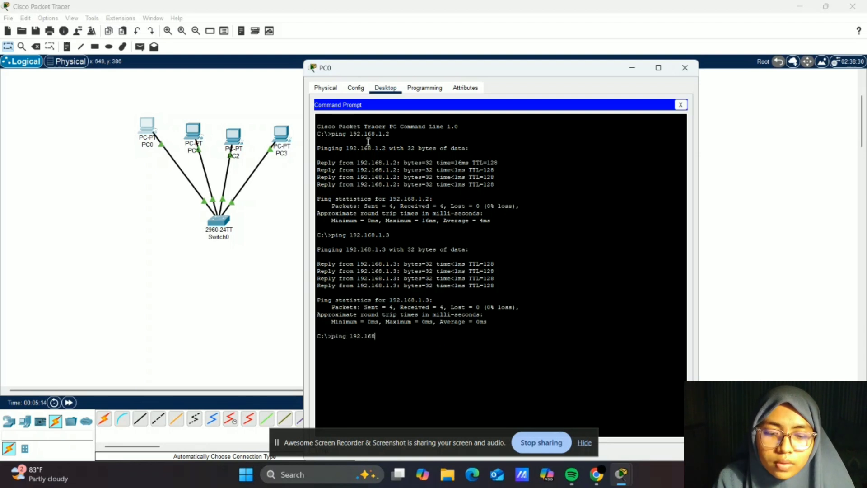
{"action": "type", "text": ".1.4"}
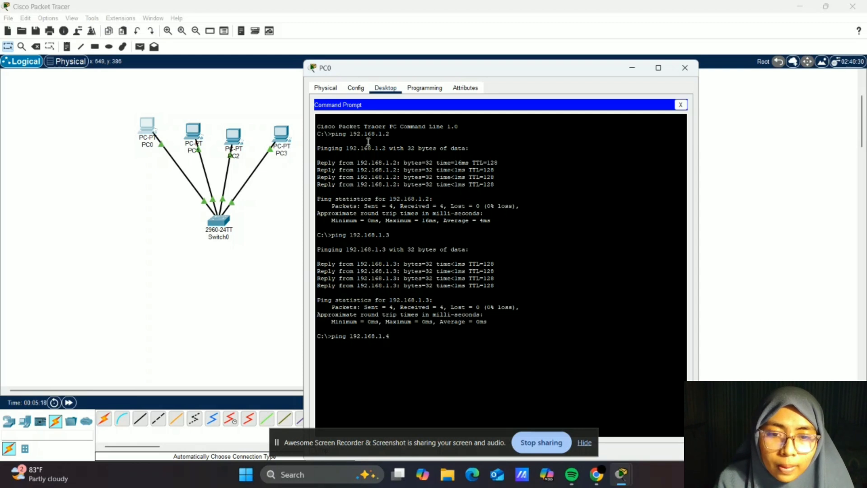
{"action": "key", "text": "Return"}
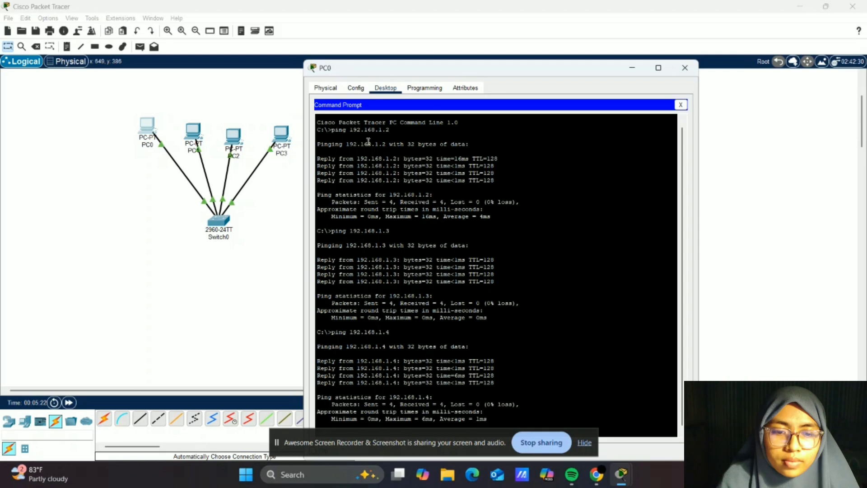
- Scroll through the assignment instructions on the course page
{"action": "scroll", "coordinate": [428, 232], "scroll_direction": "up", "scroll_amount": 1}
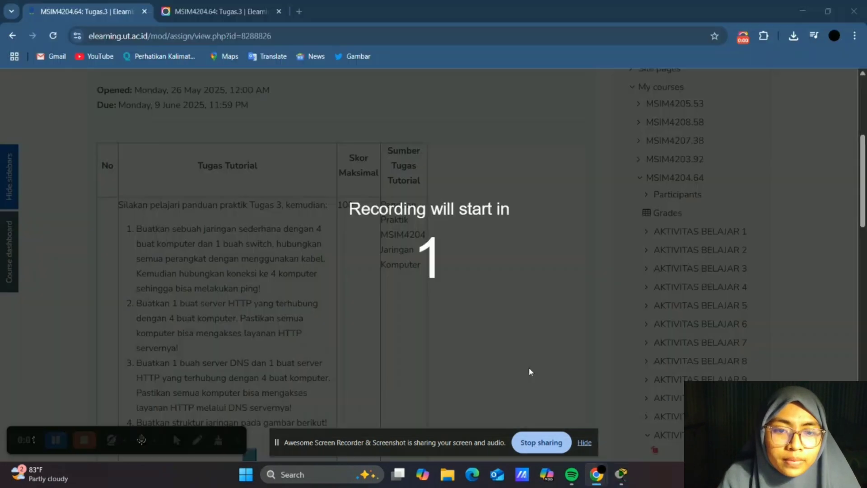
{"action": "scroll", "coordinate": [488, 260], "scroll_direction": "down", "scroll_amount": 1}
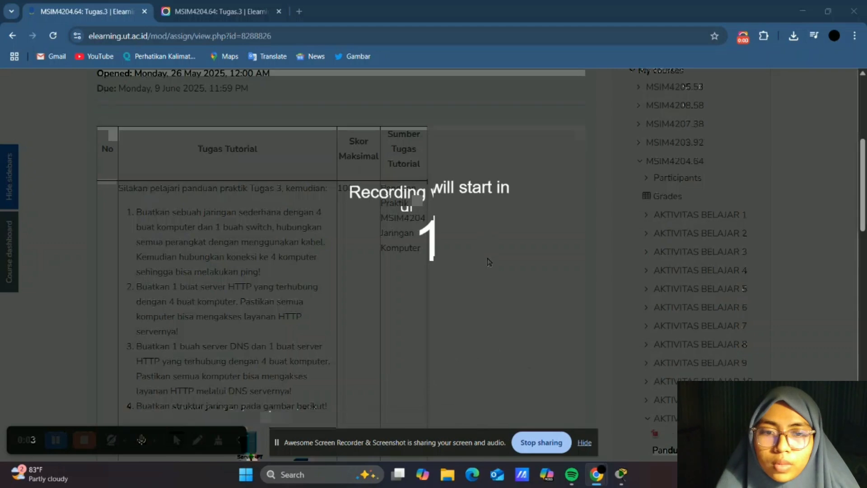
{"action": "scroll", "coordinate": [489, 261], "scroll_direction": "down", "scroll_amount": 2}
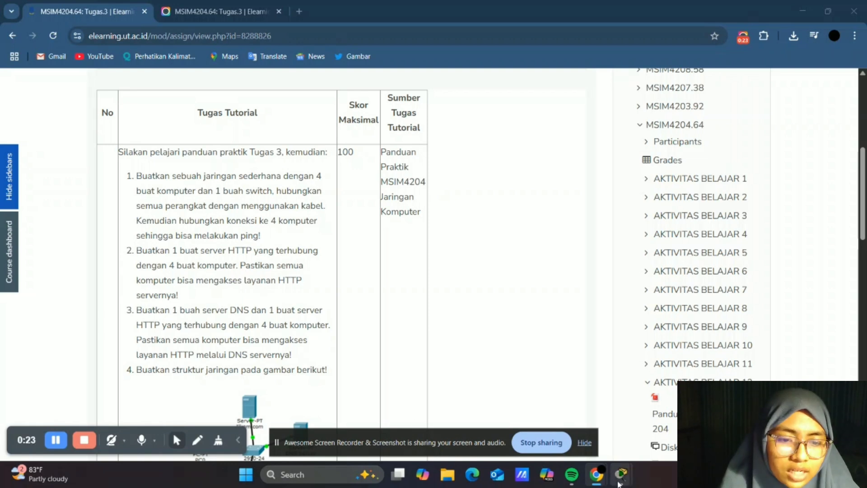
- Switch to Packet Tracer and place a Server-PT end device beside the switch
{"action": "mouse_move", "coordinate": [619, 483]}
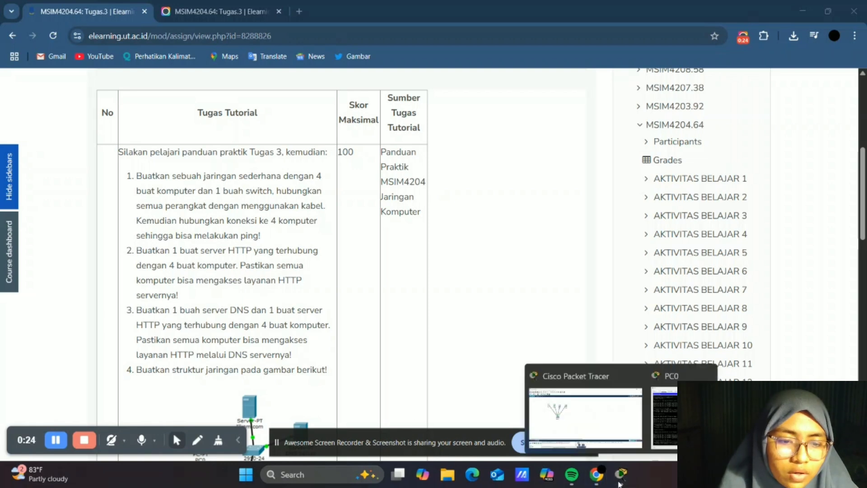
{"action": "left_click", "coordinate": [574, 412]}
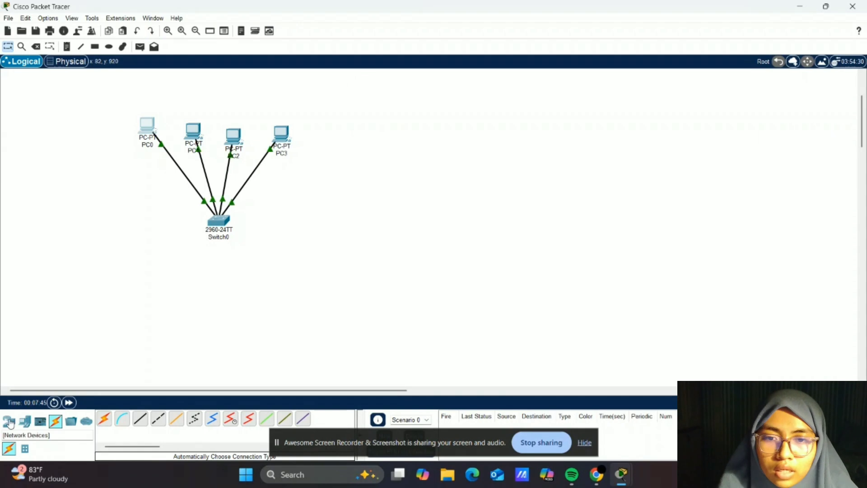
{"action": "left_click", "coordinate": [9, 422]}
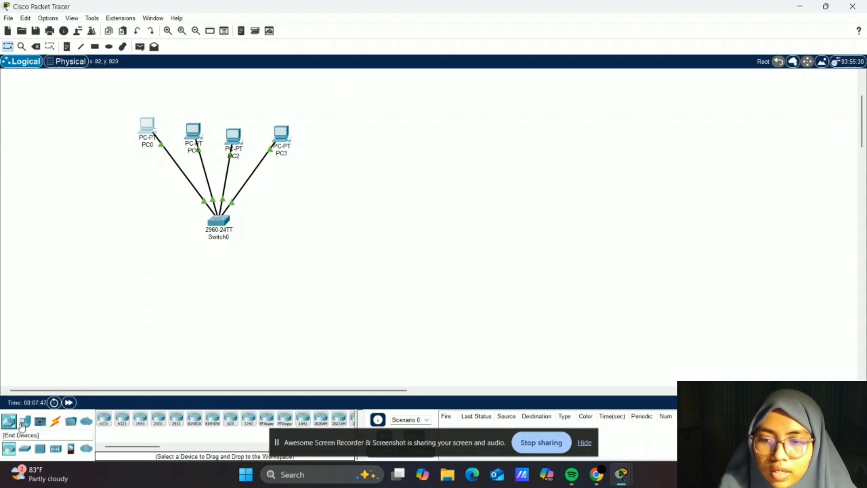
{"action": "left_click", "coordinate": [23, 423]}
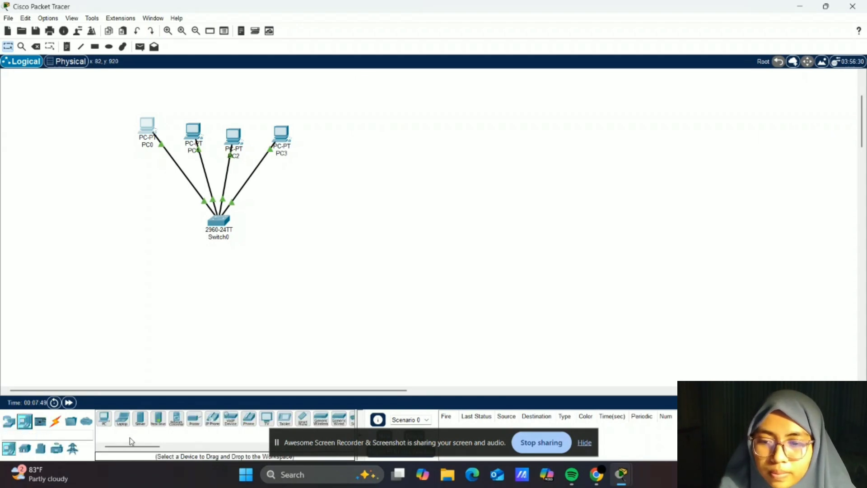
{"action": "left_click", "coordinate": [140, 419]}
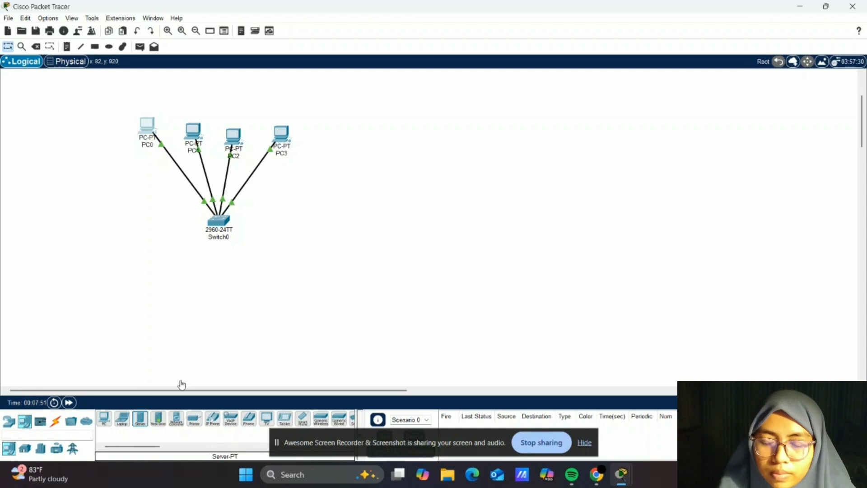
{"action": "left_click", "coordinate": [289, 217]}
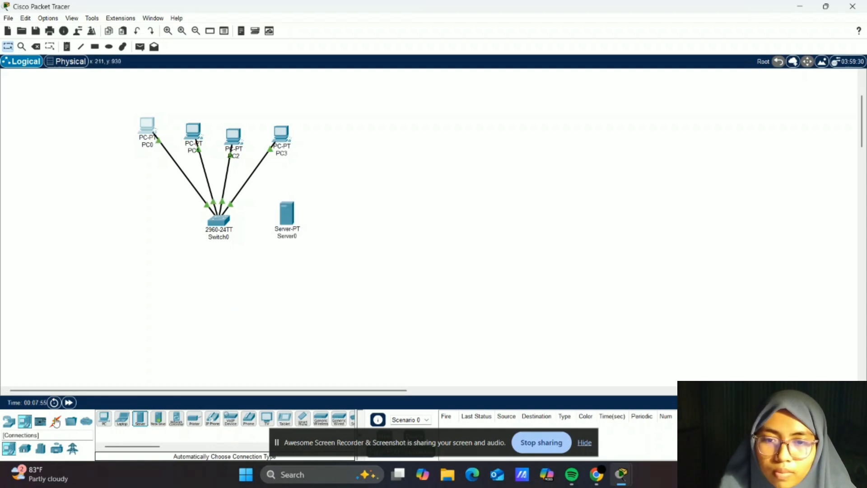
- Connect the switch to the new server with an automatically chosen connection
{"action": "left_click", "coordinate": [56, 422]}
{"action": "left_click", "coordinate": [104, 419]}
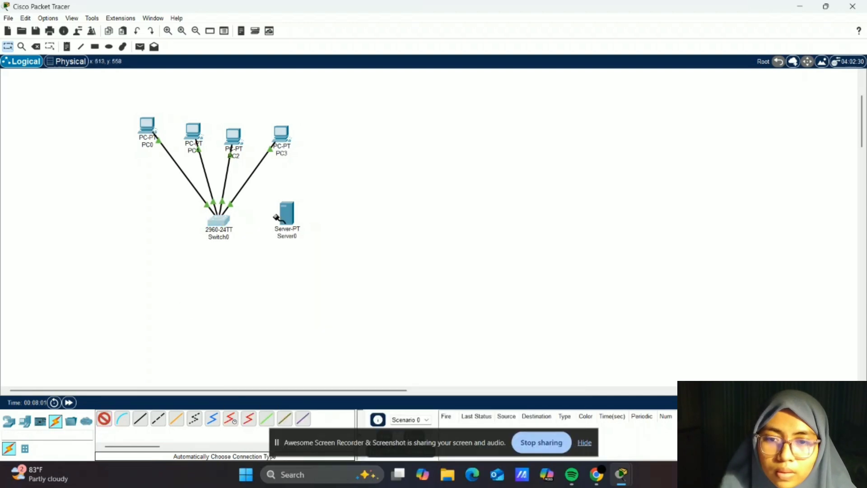
{"action": "left_click", "coordinate": [219, 220]}
{"action": "left_click", "coordinate": [284, 216]}
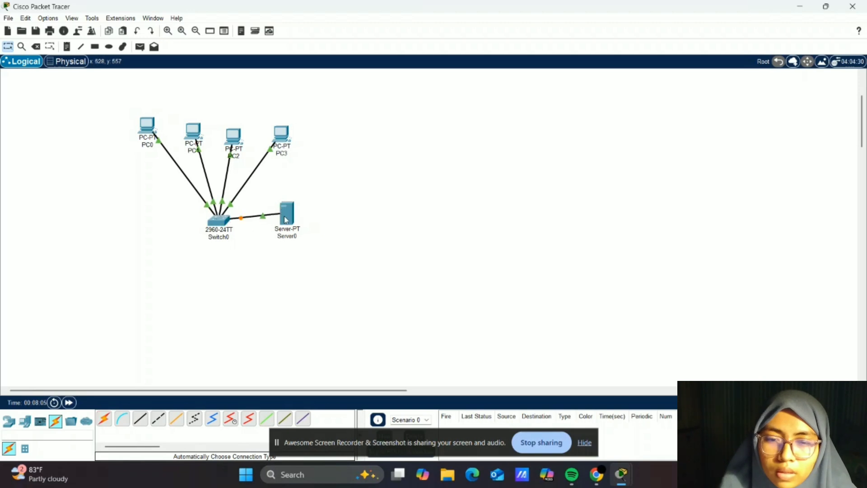
- Rename the server as Server 1.5 and set its FastEthernet0 IPv4 address to 192.168.1.5 with subnet mask 255.255.255.0
{"action": "left_click", "coordinate": [290, 235]}
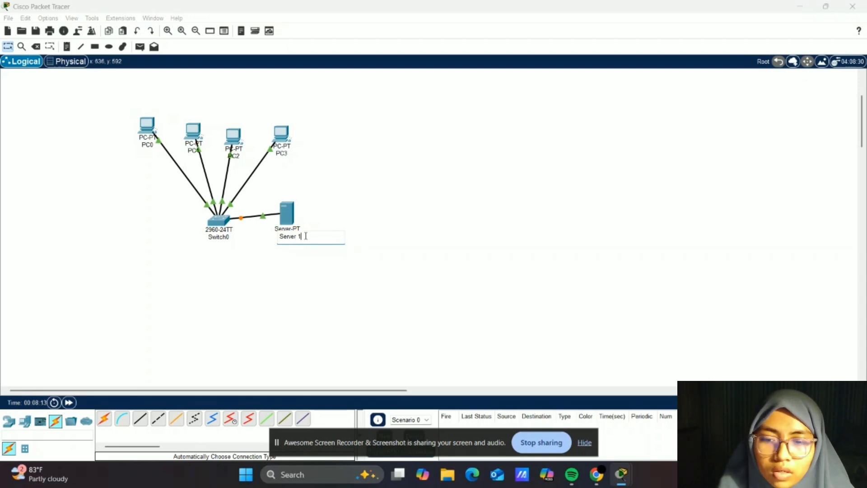
{"action": "key", "text": "Return"}
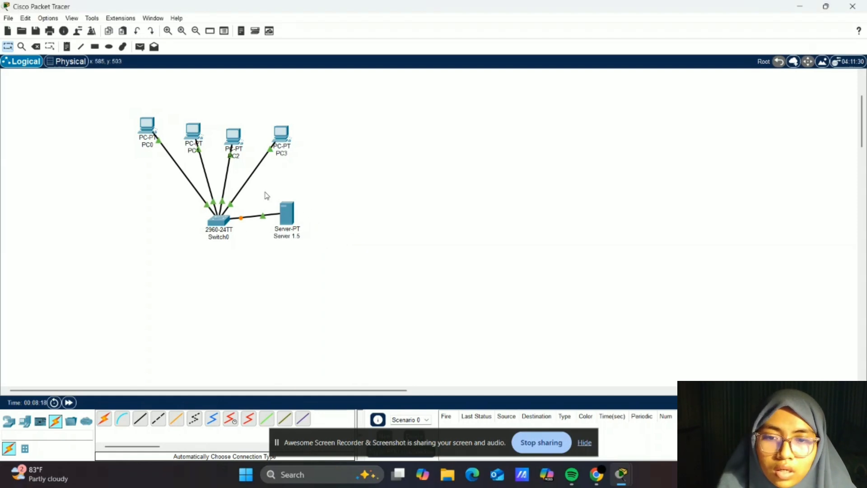
{"action": "left_click", "coordinate": [285, 218]}
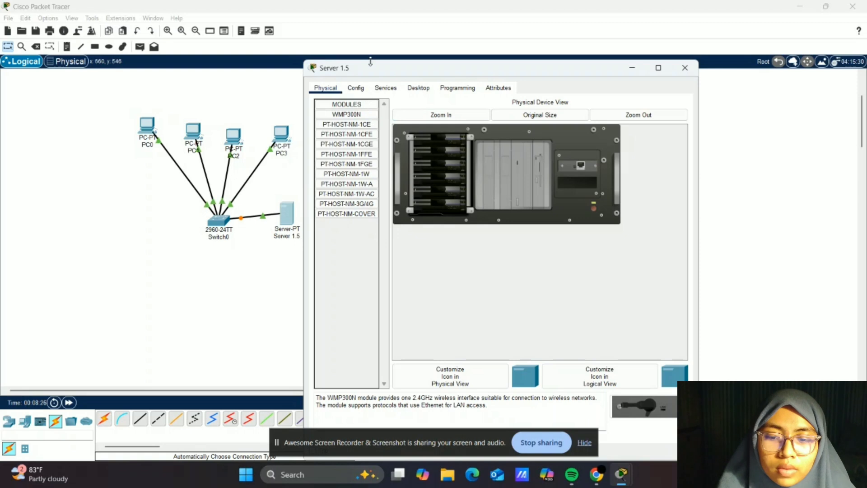
{"action": "left_click", "coordinate": [359, 89]}
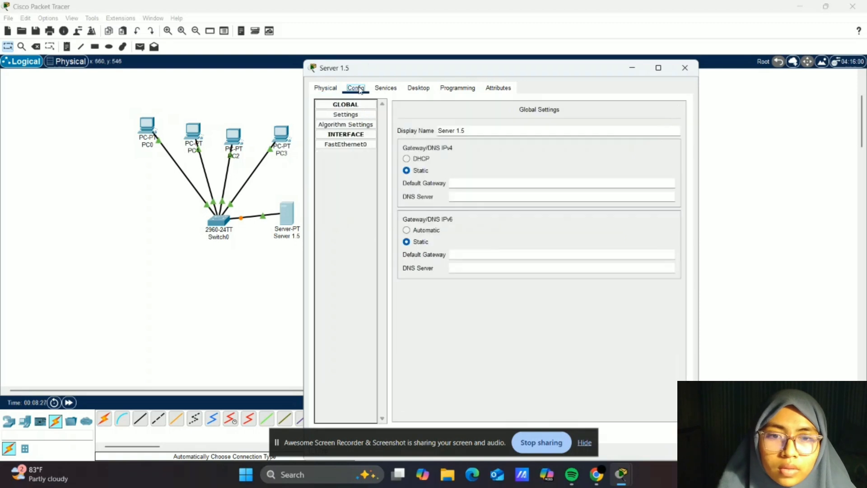
{"action": "left_click", "coordinate": [363, 144]}
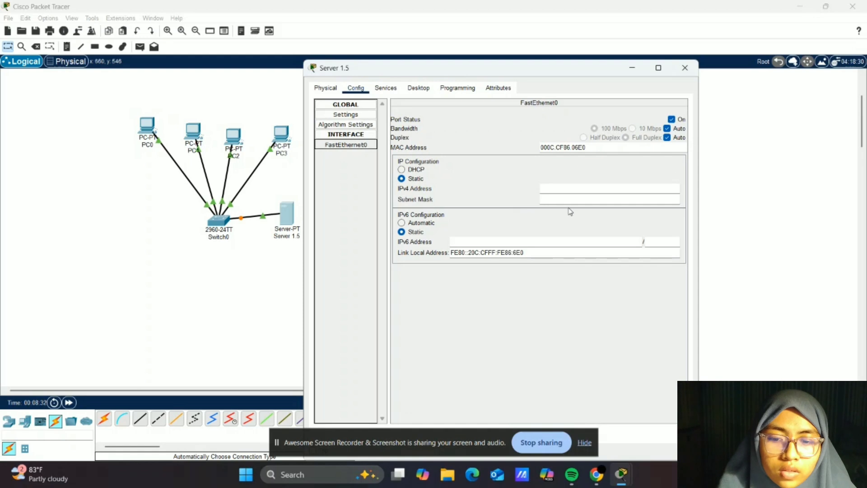
{"action": "left_click", "coordinate": [560, 190]}
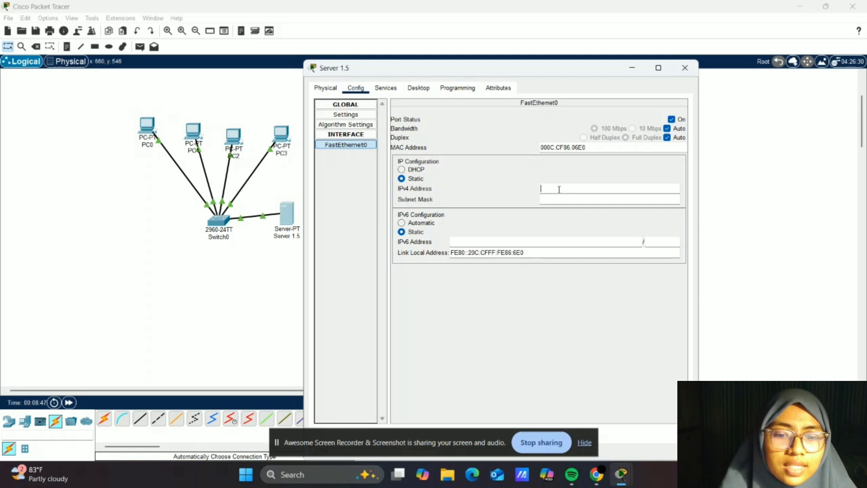
{"action": "type", "text": "192.1"}
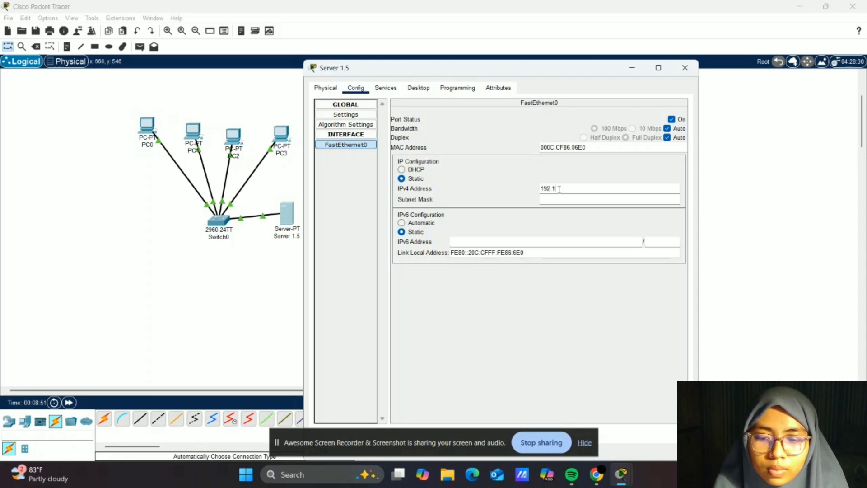
{"action": "type", "text": "68.1"}
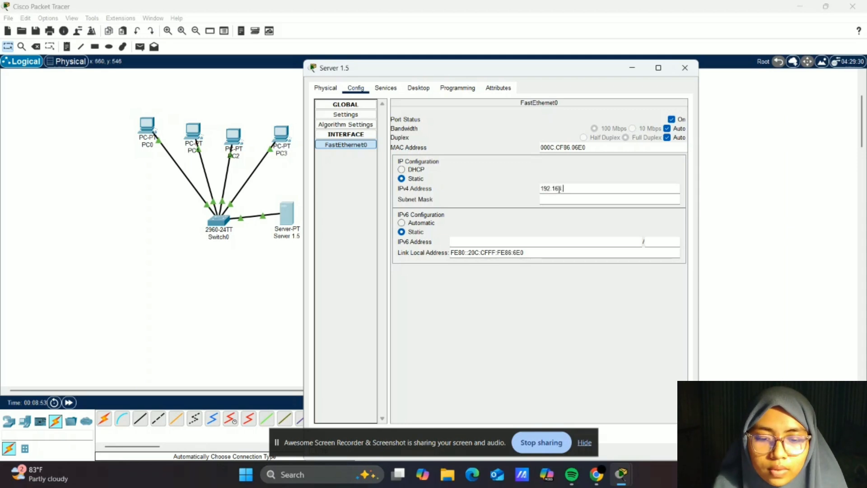
{"action": "type", "text": ".5"}
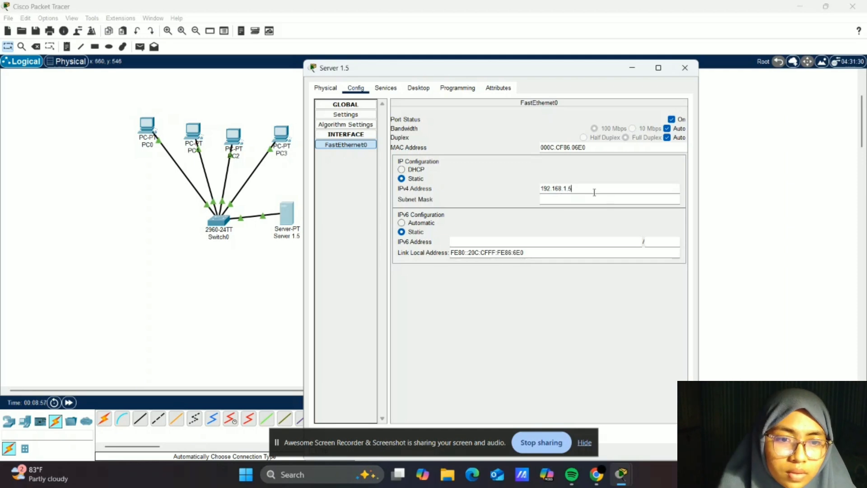
{"action": "left_click", "coordinate": [568, 199]}
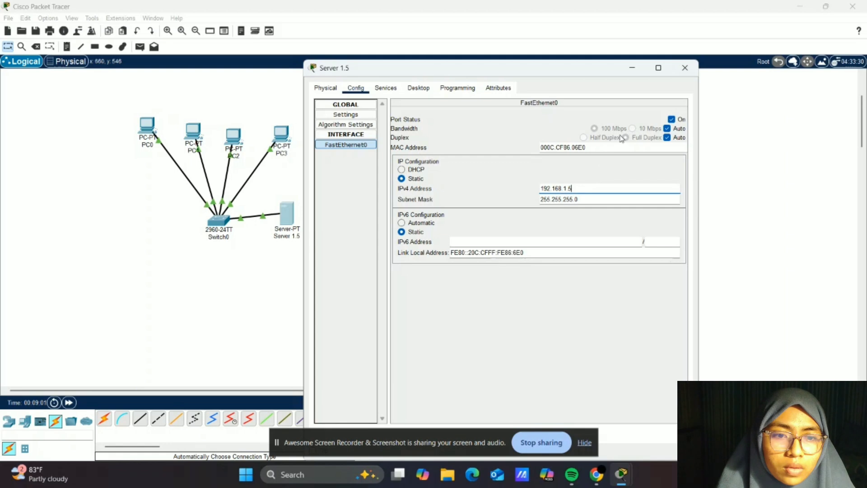
- Edit the server's HTTP index.html, replacing the welcome line with 'SERVER BERHASIL DIAKSES' plus the student's name, and save it
{"action": "left_click", "coordinate": [391, 88]}
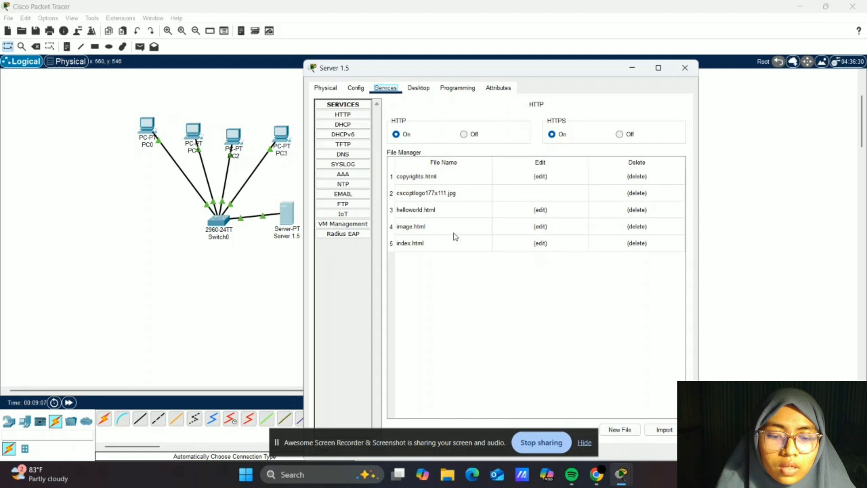
{"action": "left_click", "coordinate": [544, 244]}
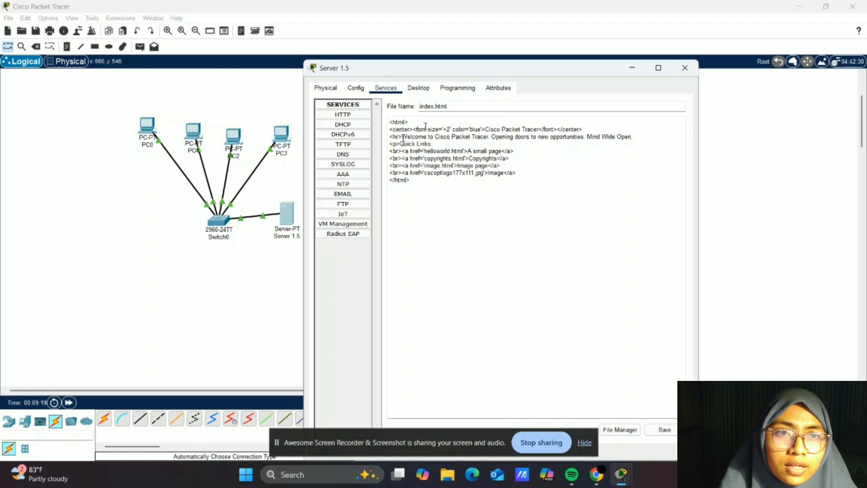
{"action": "left_click_drag", "start_coordinate": [402, 137], "coordinate": [634, 139]}
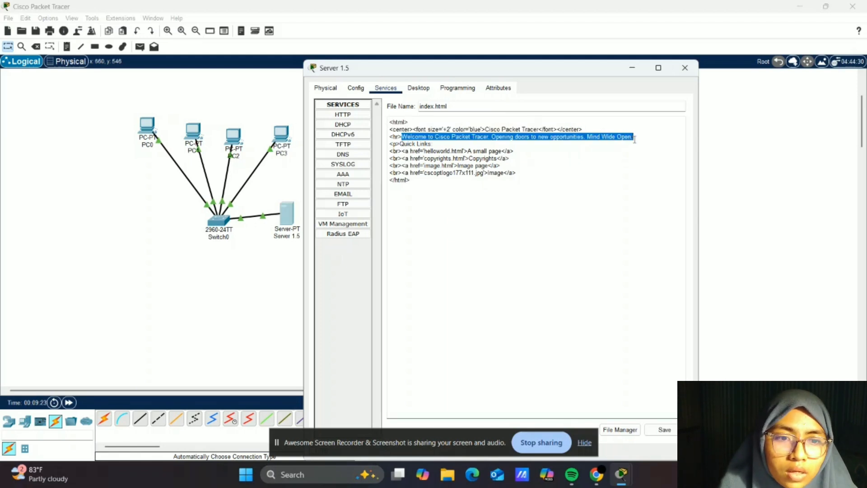
{"action": "key", "text": "BackSpace"}
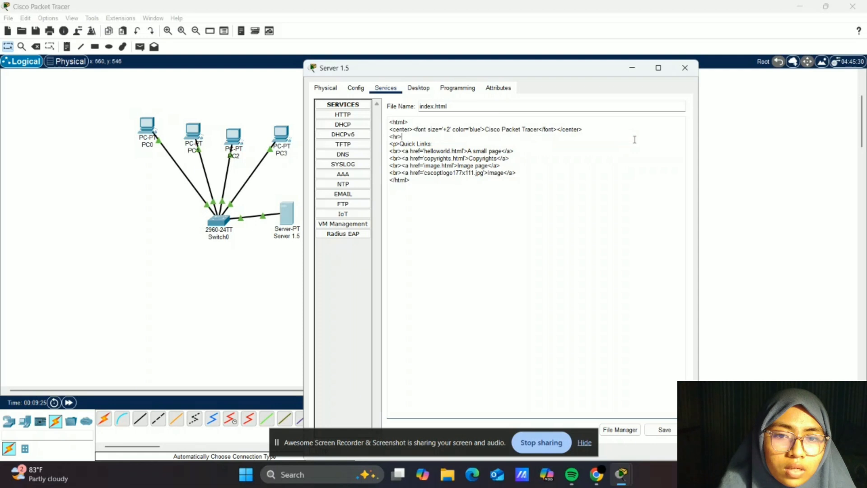
{"action": "type", "text": "SERVER B"}
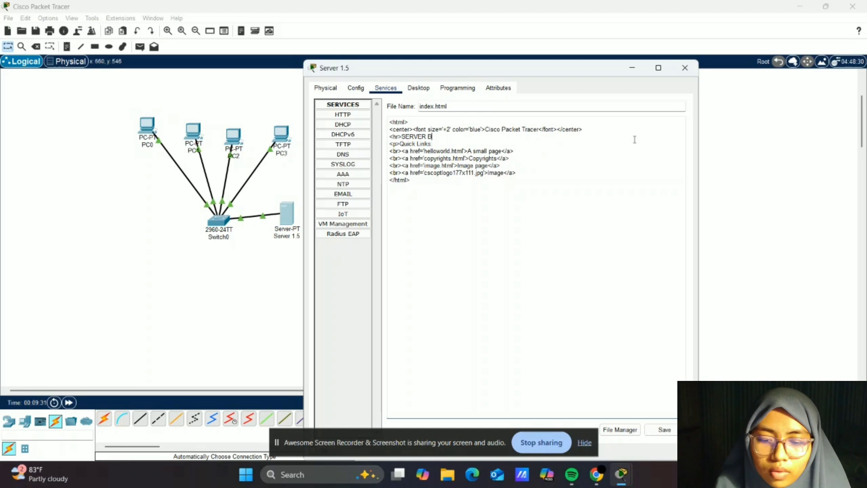
{"action": "type", "text": "ERHASIL"}
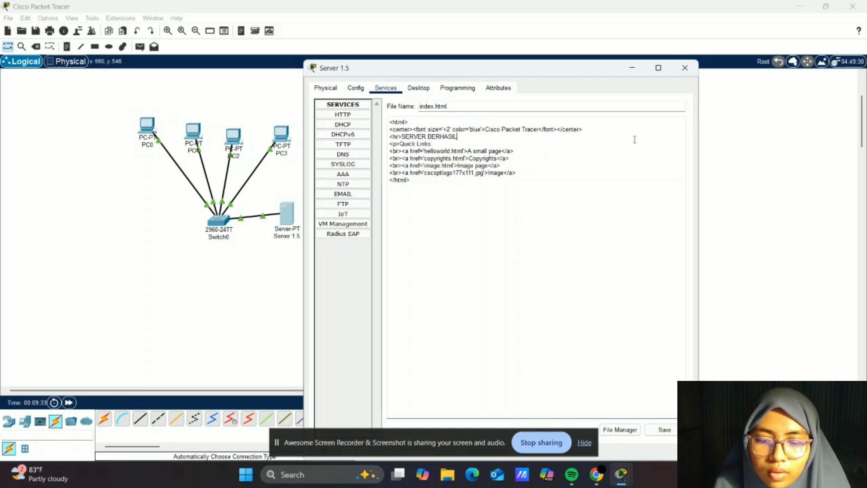
{"action": "type", "text": " DI"}
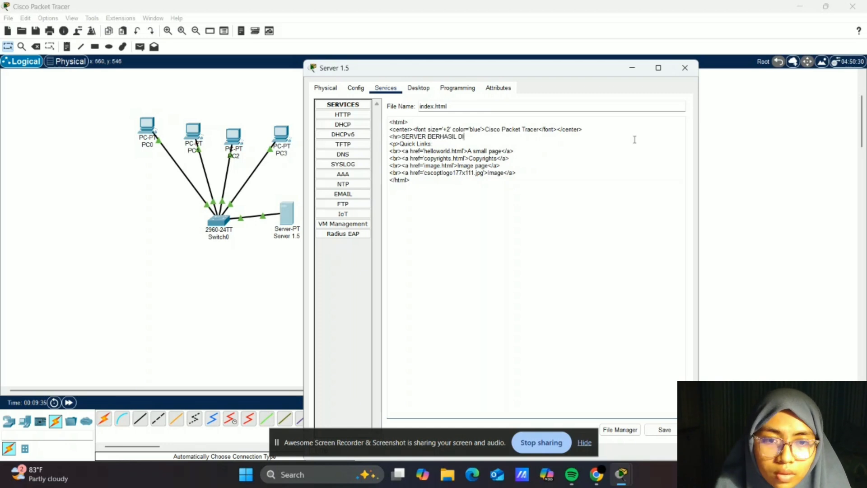
{"action": "type", "text": "A"}
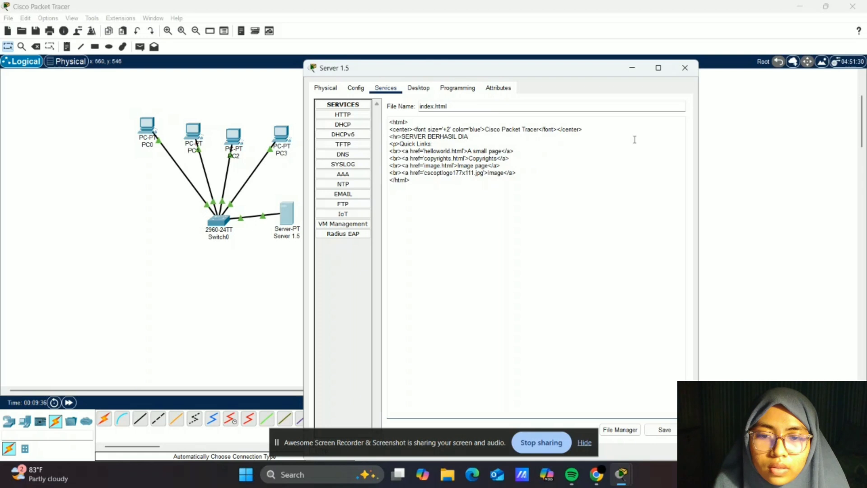
{"action": "type", "text": "KSES"}
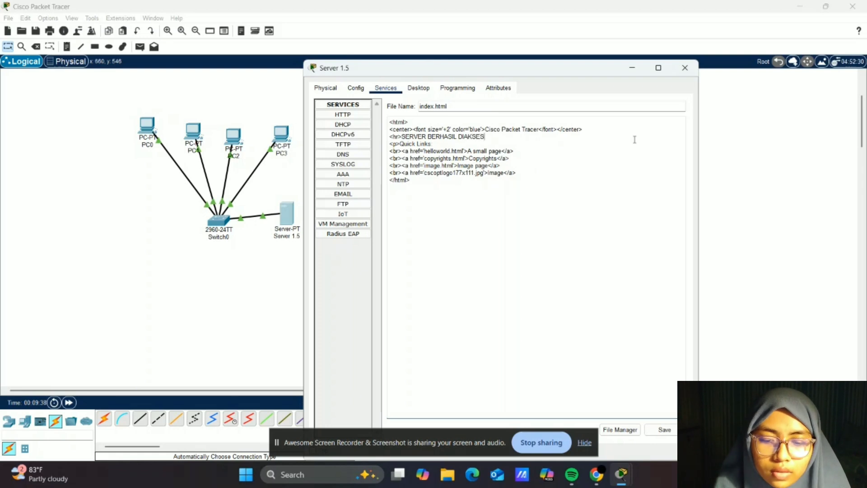
{"action": "type", "text": " PUTRI"}
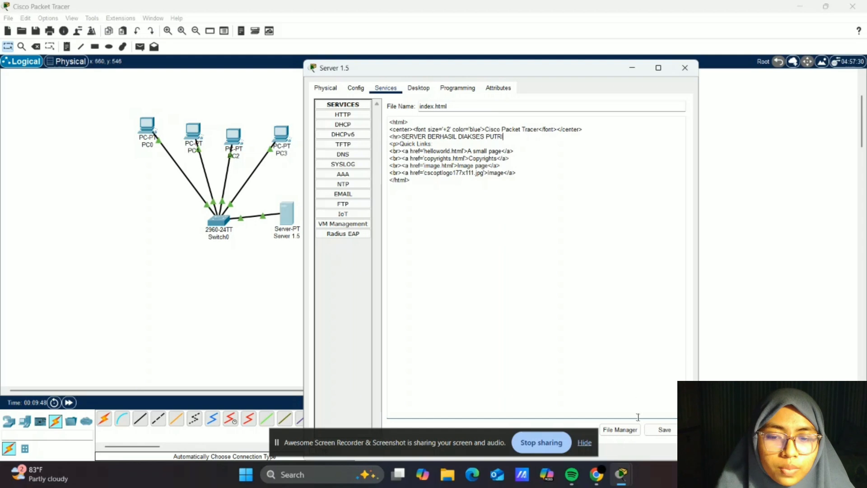
{"action": "left_click", "coordinate": [664, 430]}
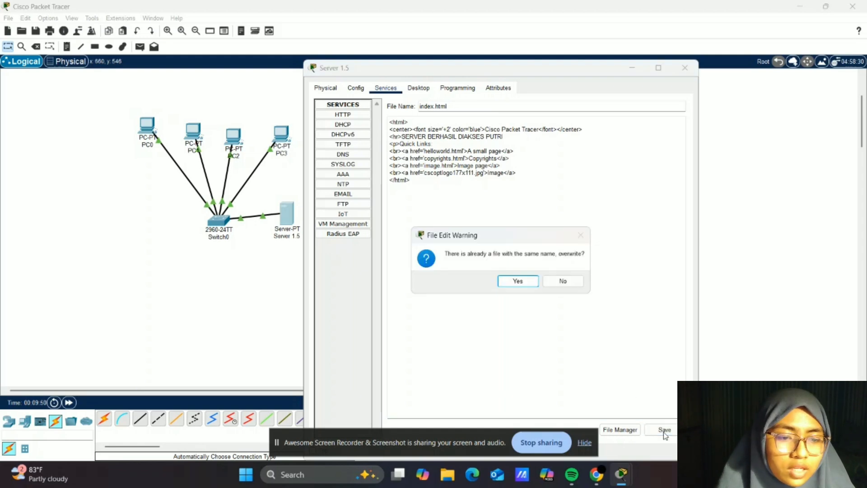
{"action": "left_click", "coordinate": [517, 281]}
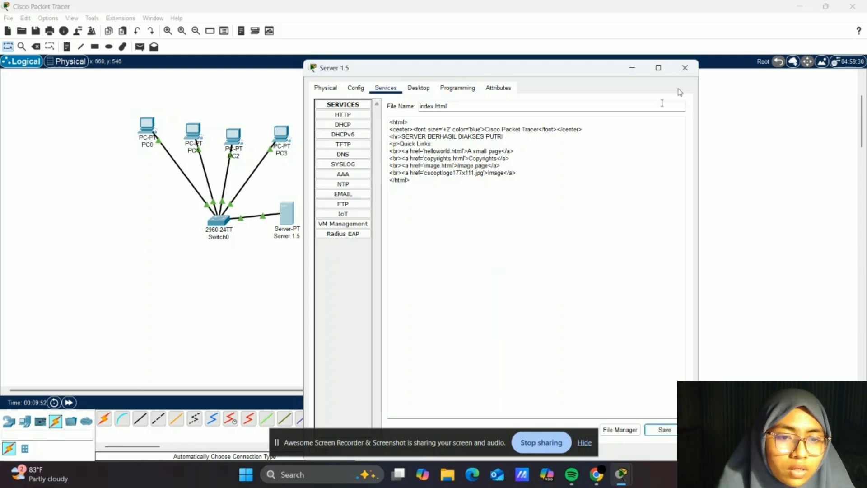
{"action": "left_click", "coordinate": [691, 72]}
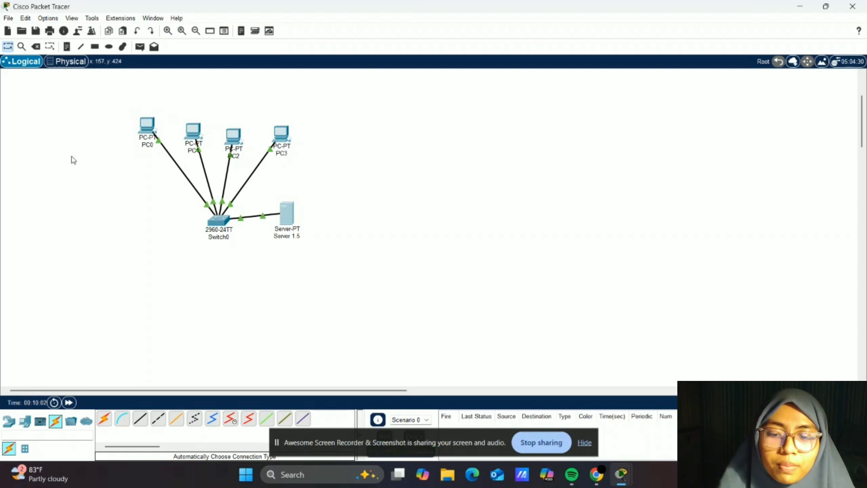
{"action": "left_click", "coordinate": [145, 126]}
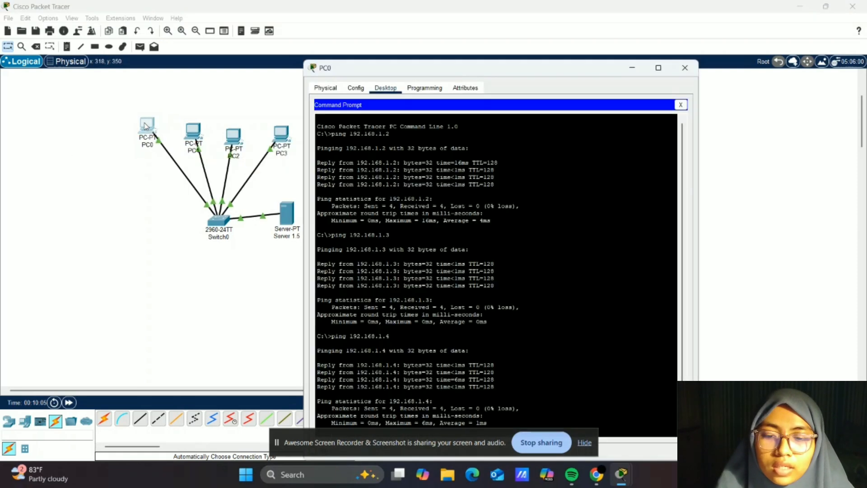
{"action": "left_click", "coordinate": [383, 92]}
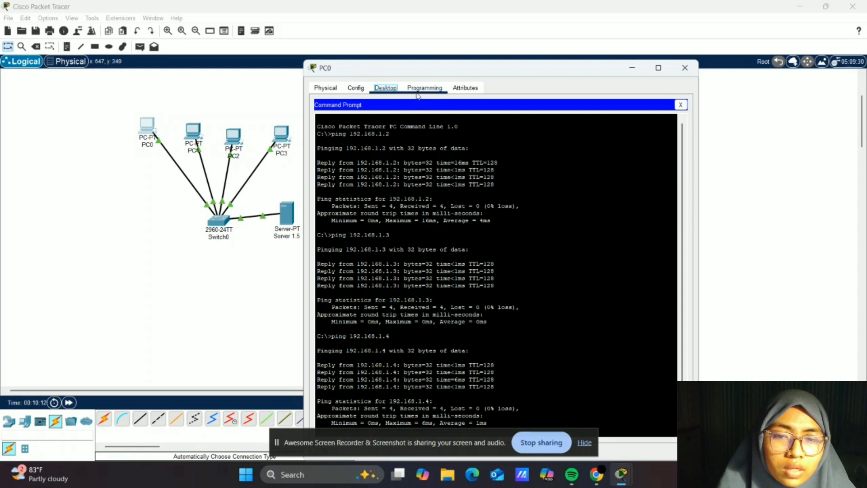
{"action": "left_click", "coordinate": [681, 106]}
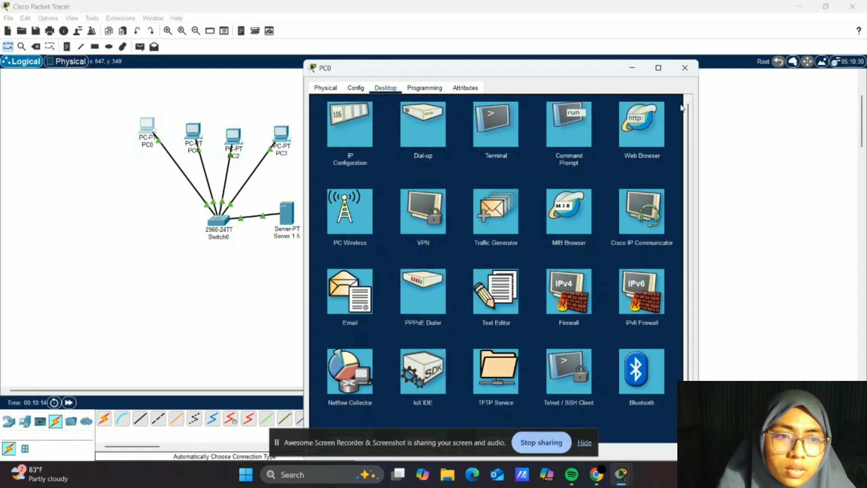
{"action": "left_click", "coordinate": [655, 140]}
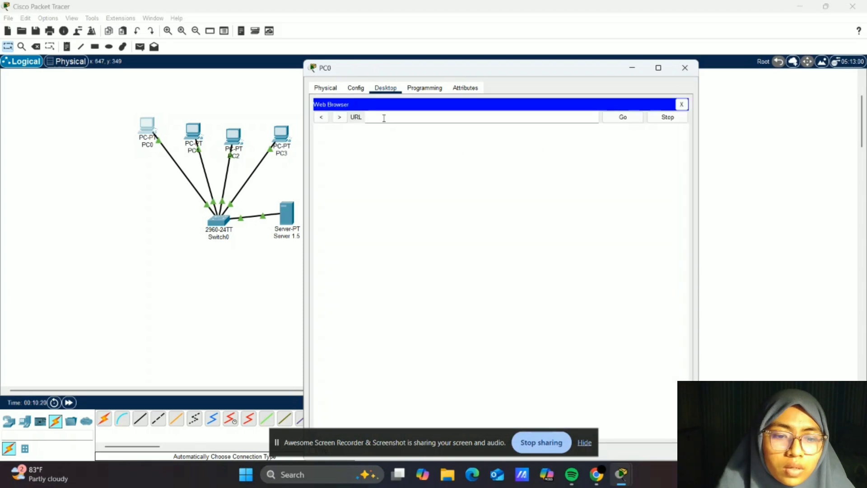
{"action": "left_click", "coordinate": [383, 117]}
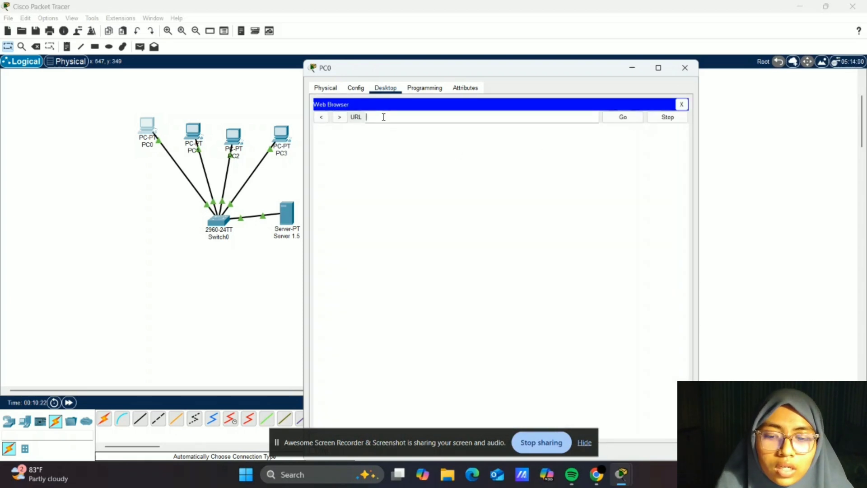
{"action": "type", "text": "19"}
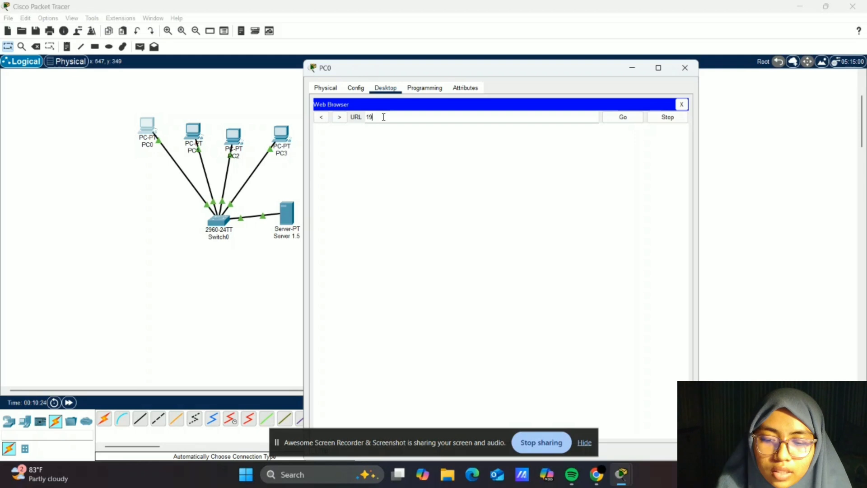
{"action": "type", "text": "2.168."}
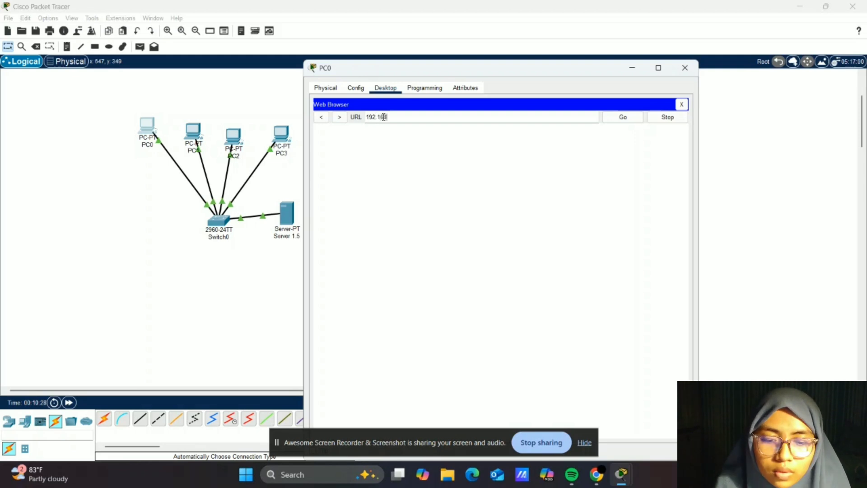
{"action": "type", "text": "1.5"}
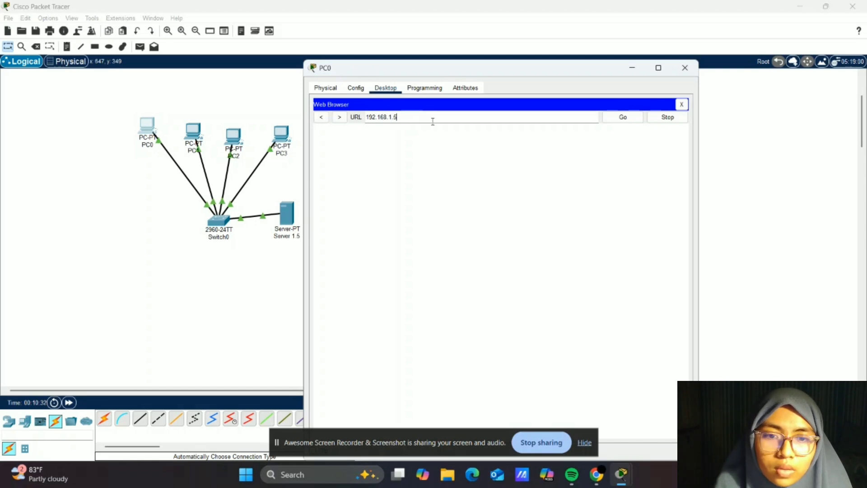
{"action": "key", "text": "Return"}
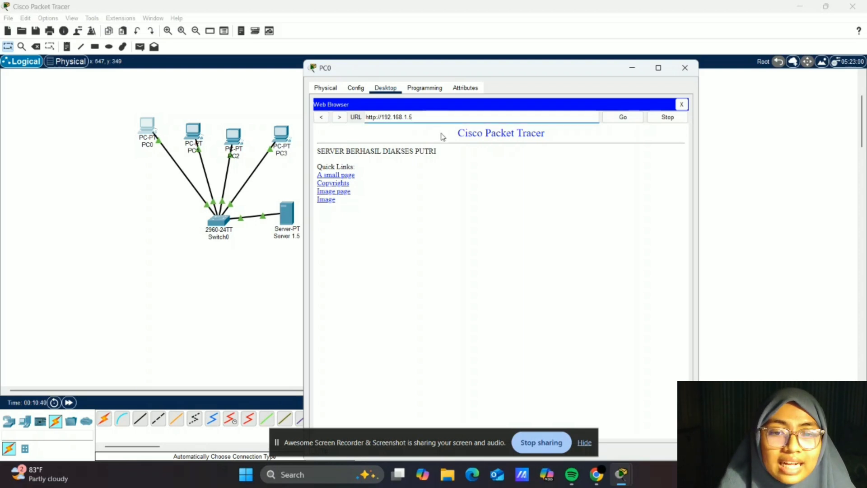
{"action": "left_click", "coordinate": [685, 69]}
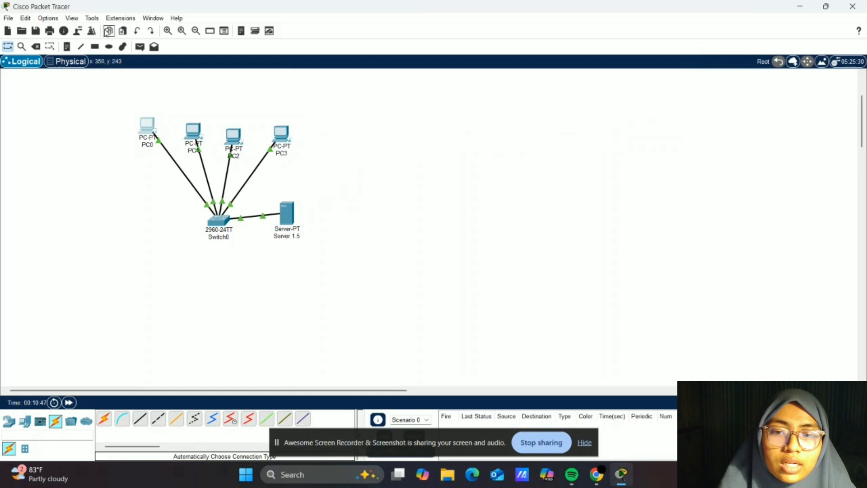
- From PC1's web browser, load 192.168.1.5 to check the server's web page
{"action": "left_click", "coordinate": [193, 133]}
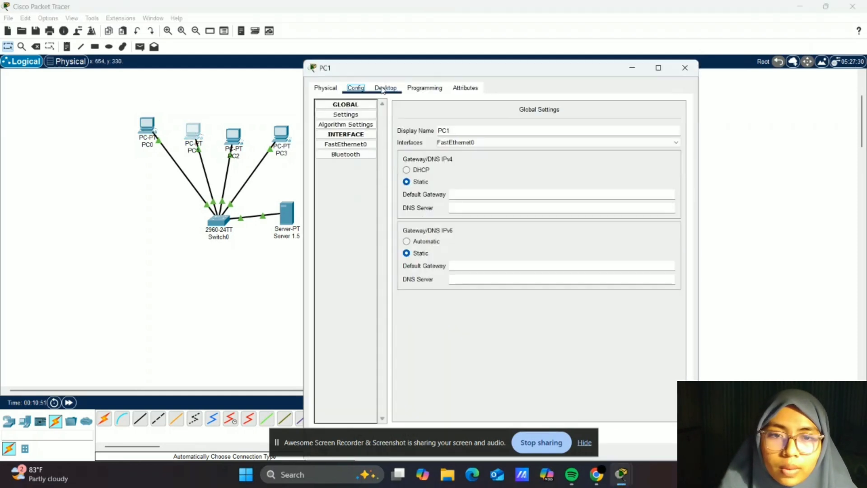
{"action": "left_click", "coordinate": [383, 88]}
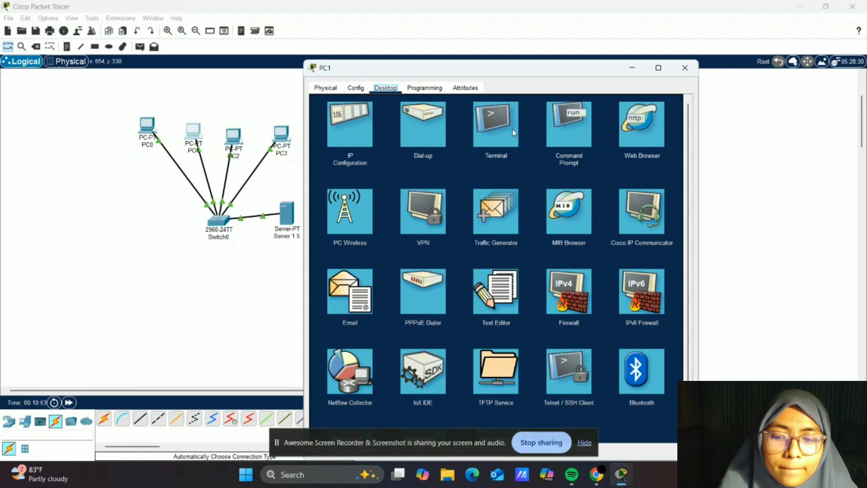
{"action": "left_click", "coordinate": [633, 126]}
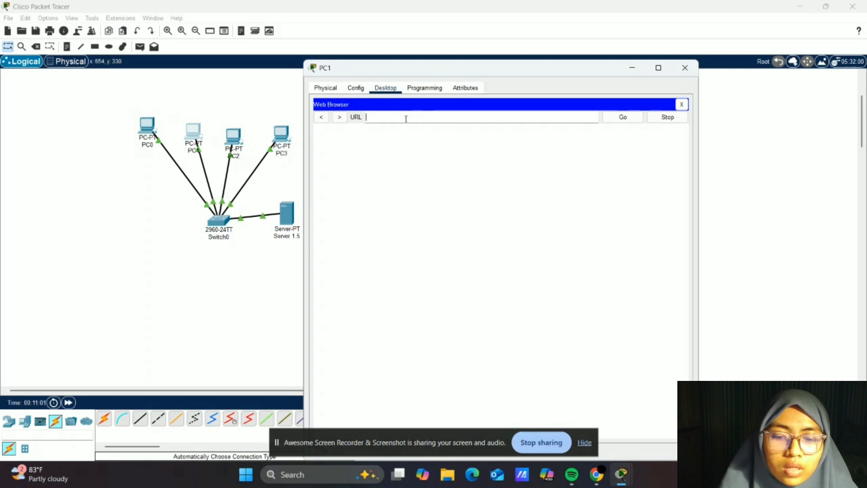
{"action": "left_click", "coordinate": [406, 118]}
{"action": "type", "text": "192."}
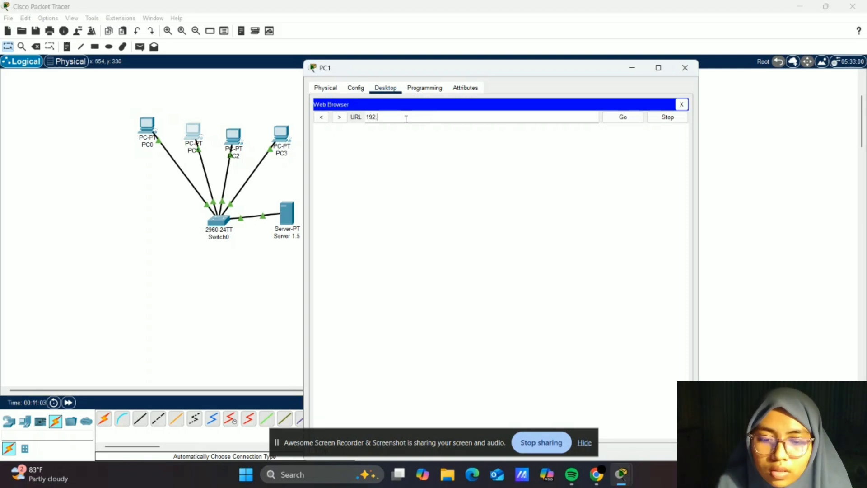
{"action": "type", "text": "168.1.5"}
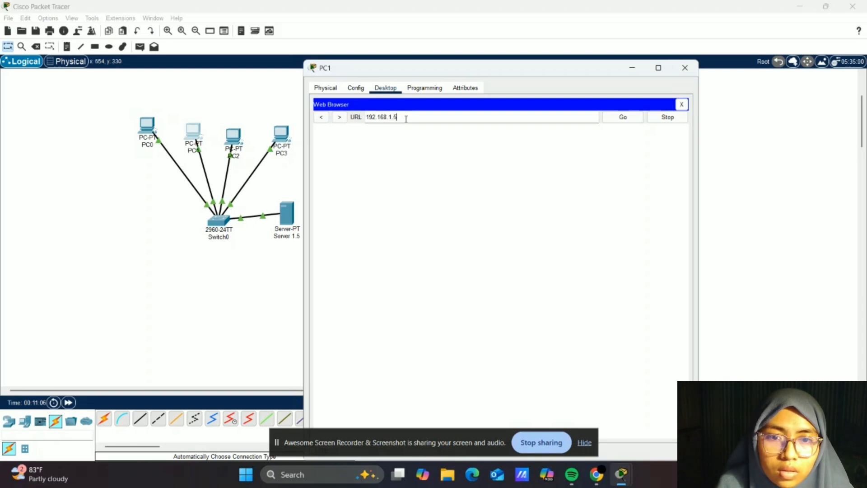
{"action": "key", "text": "Return"}
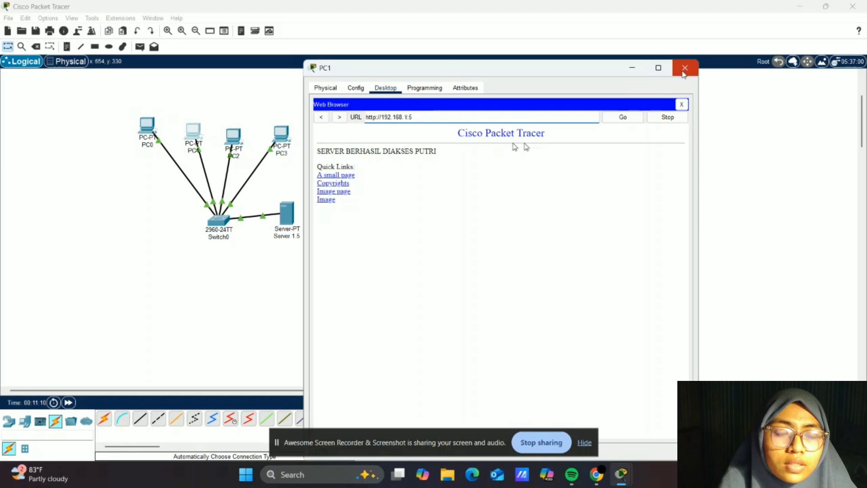
{"action": "left_click", "coordinate": [684, 73]}
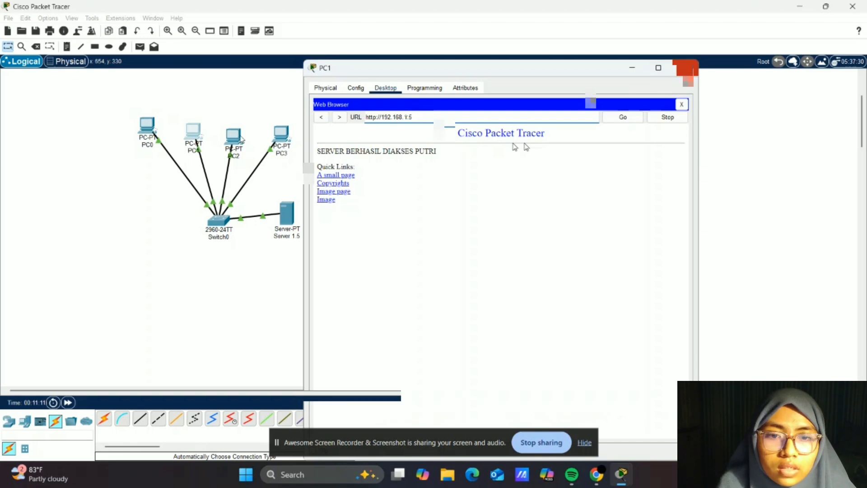
- From PC2's web browser, load 192.168.1.5 to check the server's web page
{"action": "left_click", "coordinate": [235, 137]}
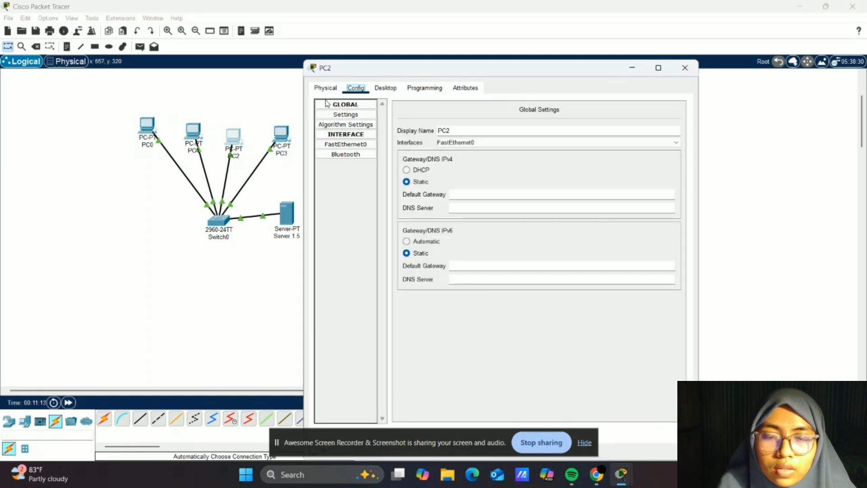
{"action": "left_click", "coordinate": [382, 88]}
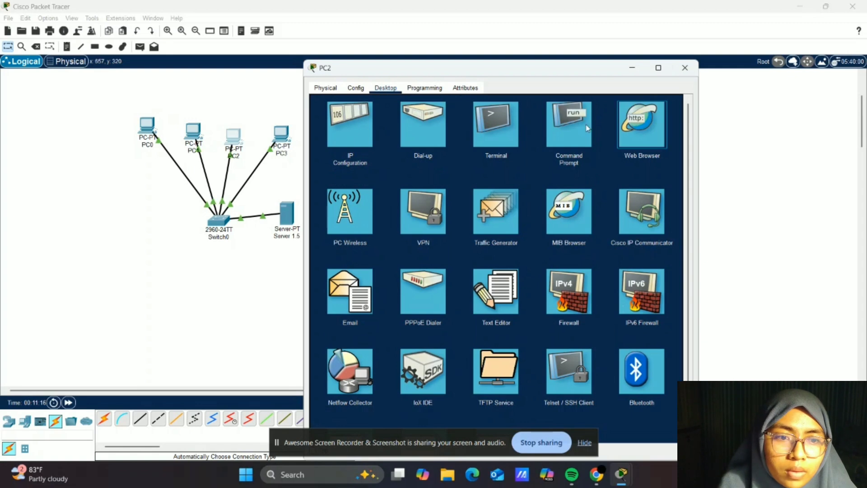
{"action": "left_click", "coordinate": [642, 127]}
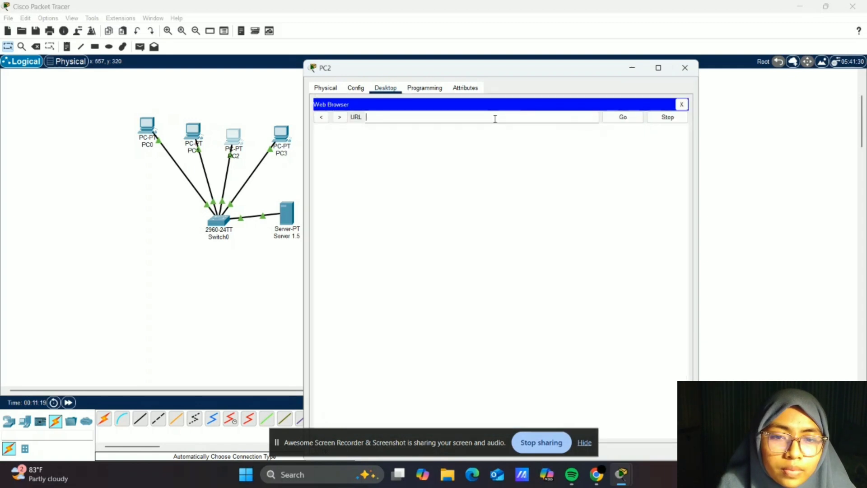
{"action": "left_click", "coordinate": [495, 118]}
{"action": "type", "text": "192."}
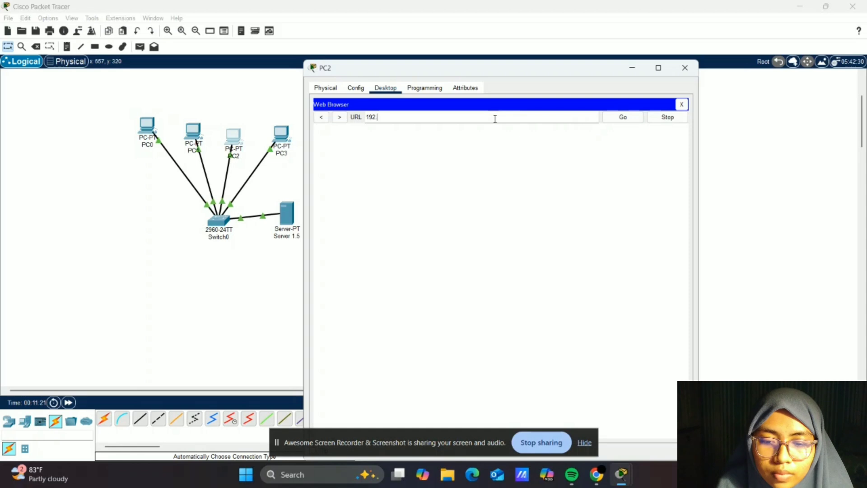
{"action": "type", "text": "168.1.5"}
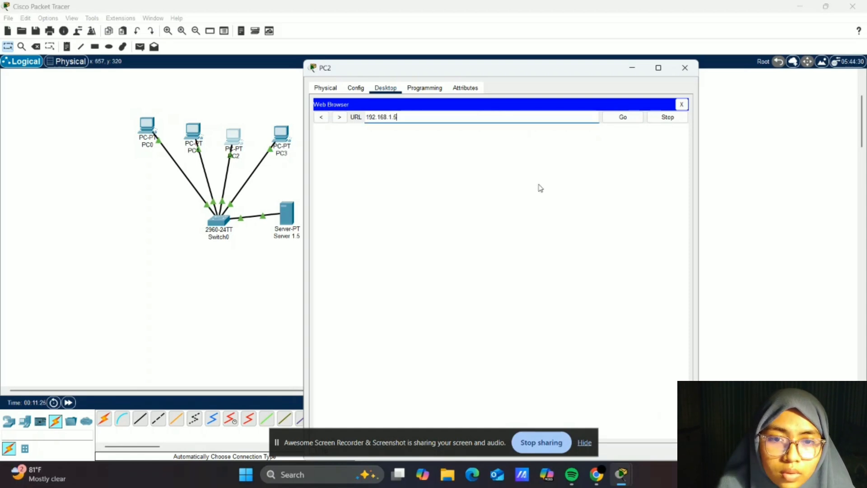
{"action": "key", "text": "Return"}
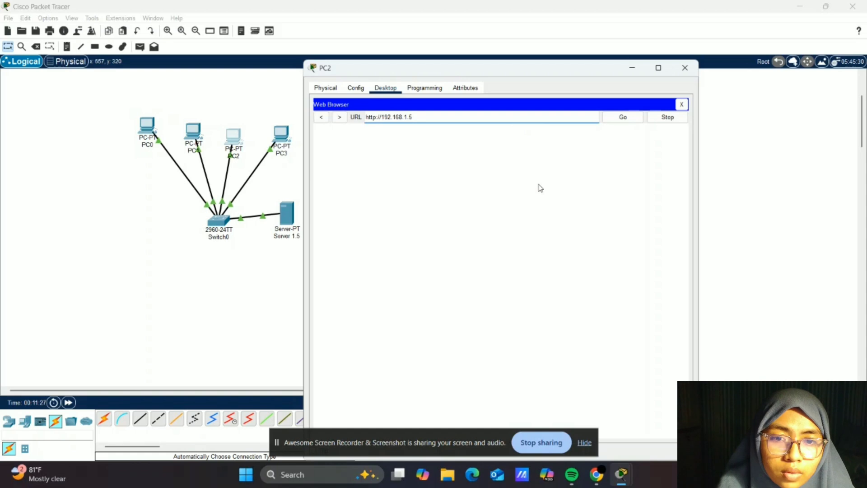
{"action": "left_click", "coordinate": [685, 68]}
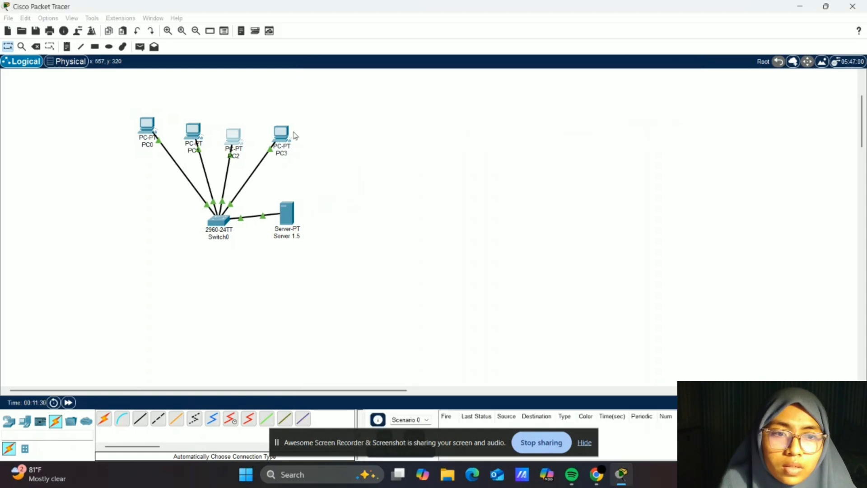
- From PC3's web browser, load 192.168.1.5 to check the server's web page
{"action": "left_click", "coordinate": [284, 133]}
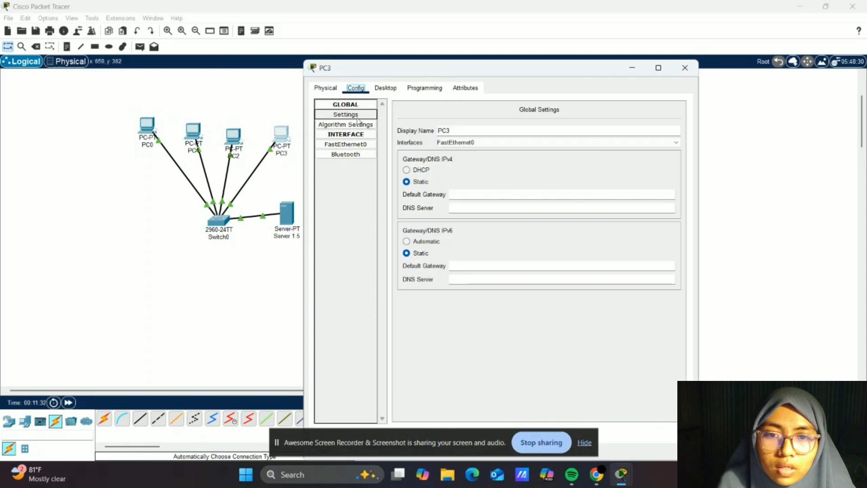
{"action": "left_click", "coordinate": [386, 88]}
{"action": "left_click", "coordinate": [631, 126]}
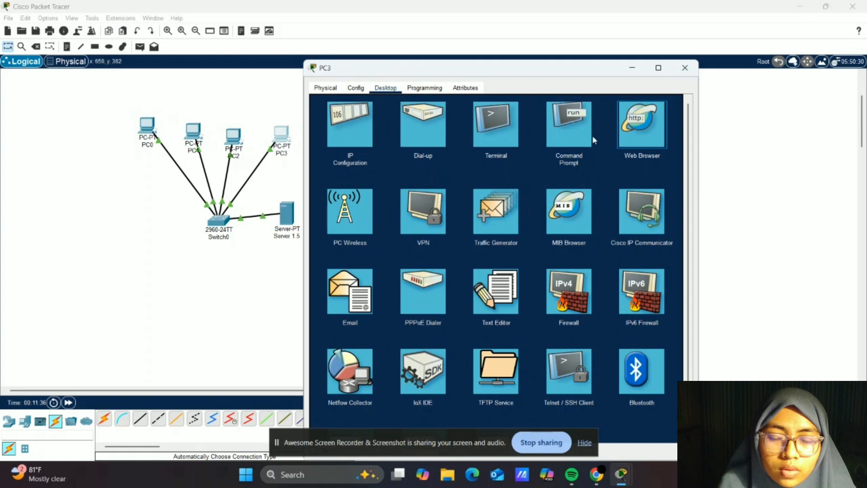
{"action": "left_click", "coordinate": [644, 134]}
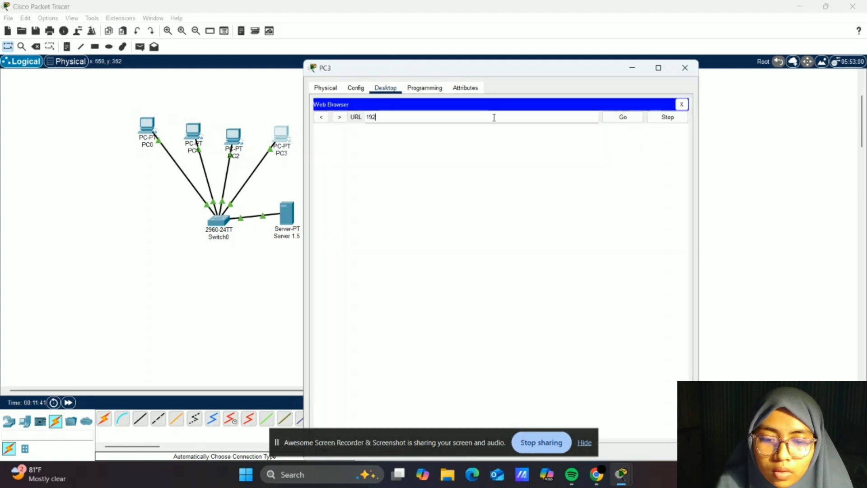
{"action": "type", "text": "192.168.1.5"}
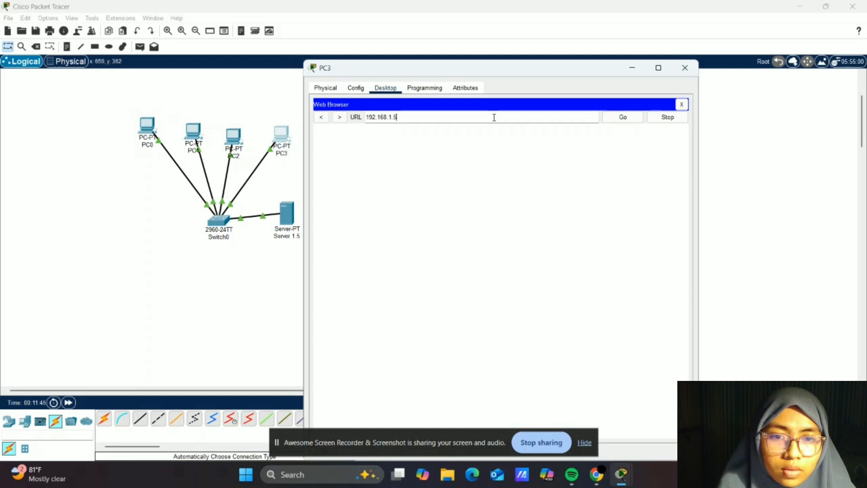
{"action": "key", "text": "Return"}
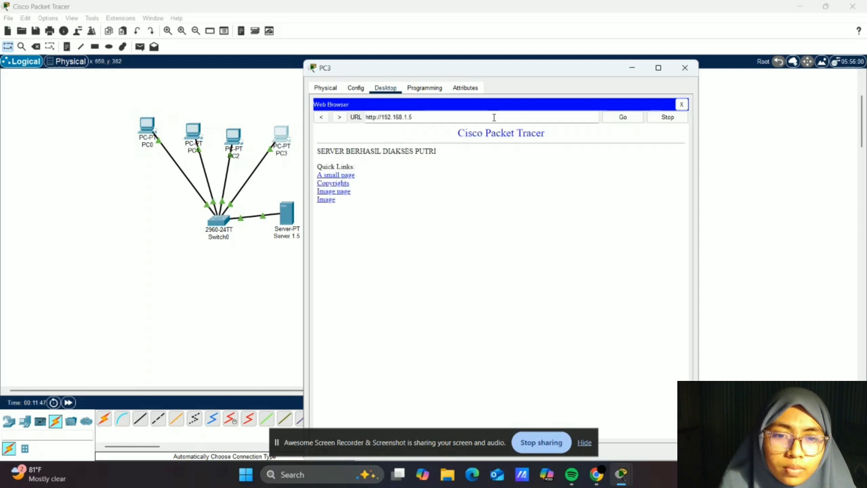
{"action": "left_click", "coordinate": [494, 118]}
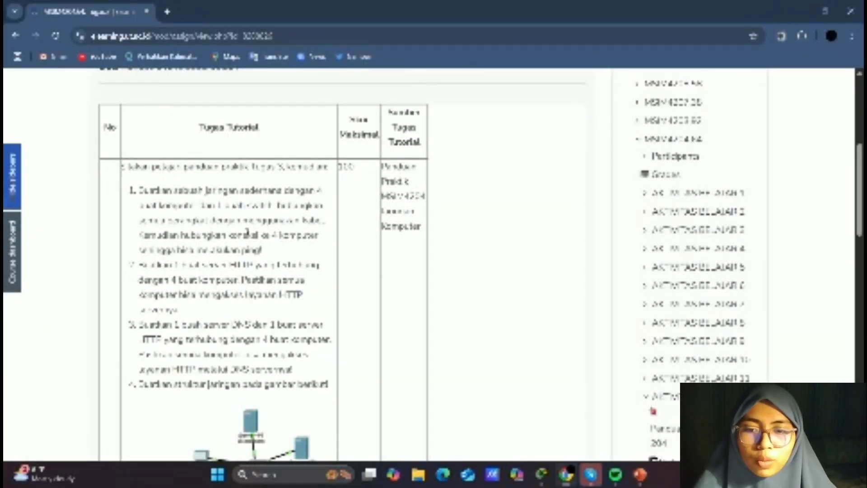
- Review the DNS and HTTP server task in the assignment instructions, then return to Packet Tracer
{"action": "scroll", "coordinate": [247, 232], "scroll_direction": "down", "scroll_amount": 3}
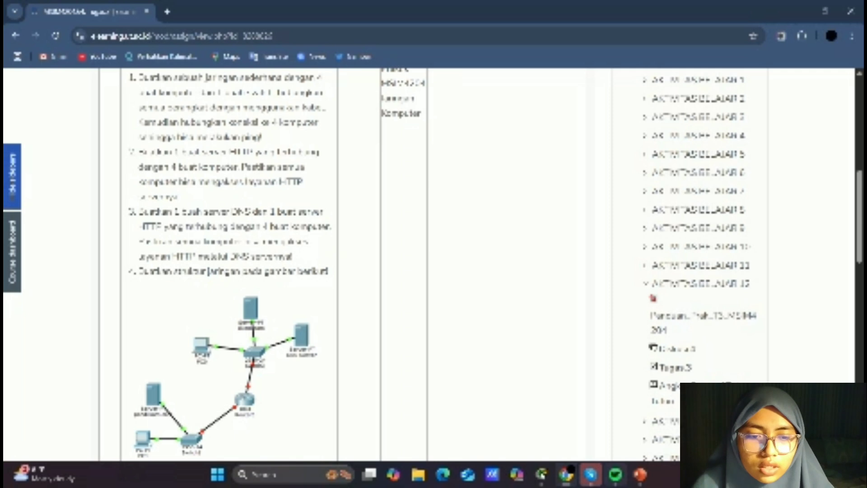
{"action": "mouse_move", "coordinate": [541, 474]}
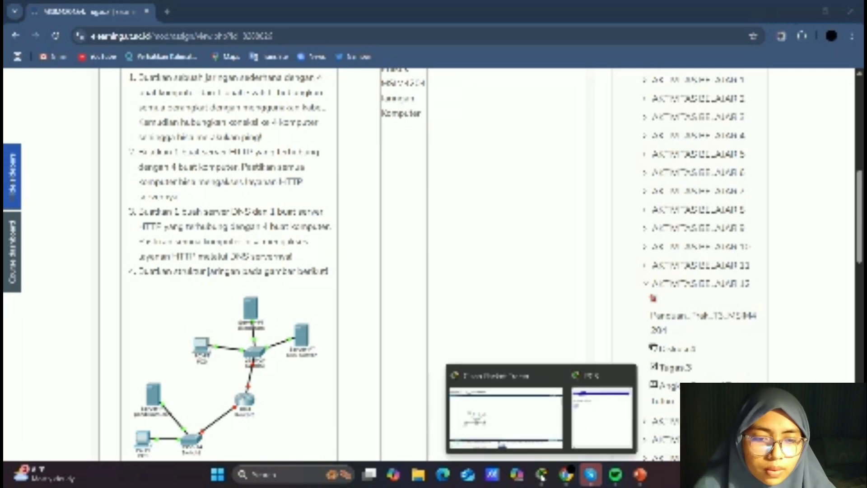
{"action": "left_click", "coordinate": [507, 409]}
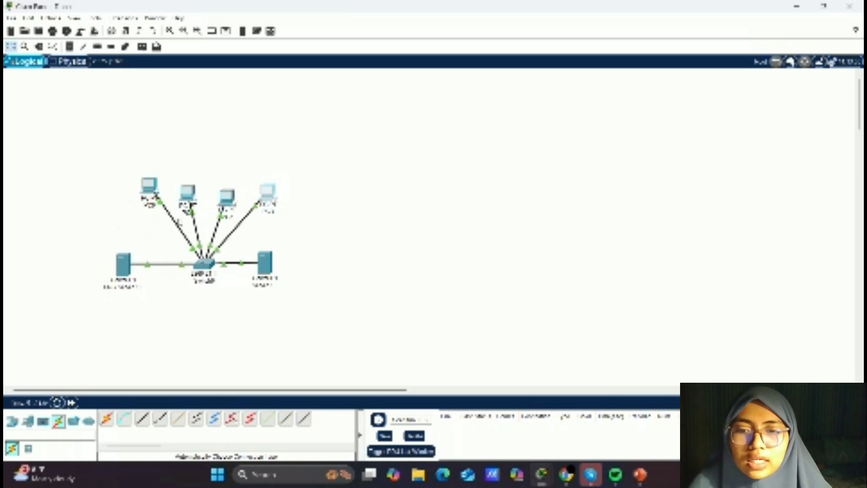
- Examine the DNS server's FastEthernet0 IP settings and its list of services
{"action": "mouse_move", "coordinate": [151, 199]}
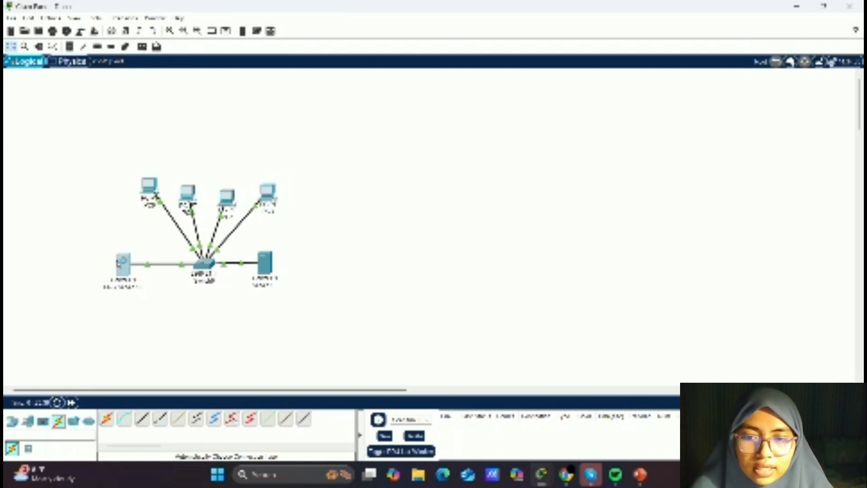
{"action": "left_click", "coordinate": [124, 265]}
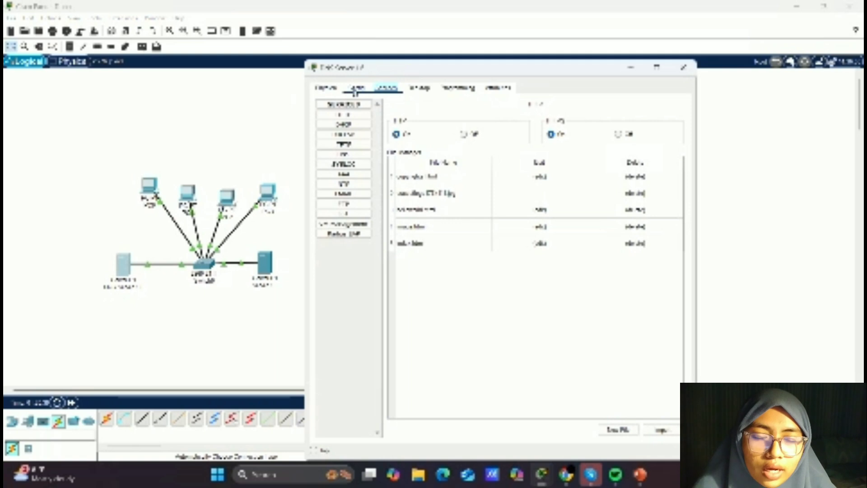
{"action": "left_click", "coordinate": [357, 88]}
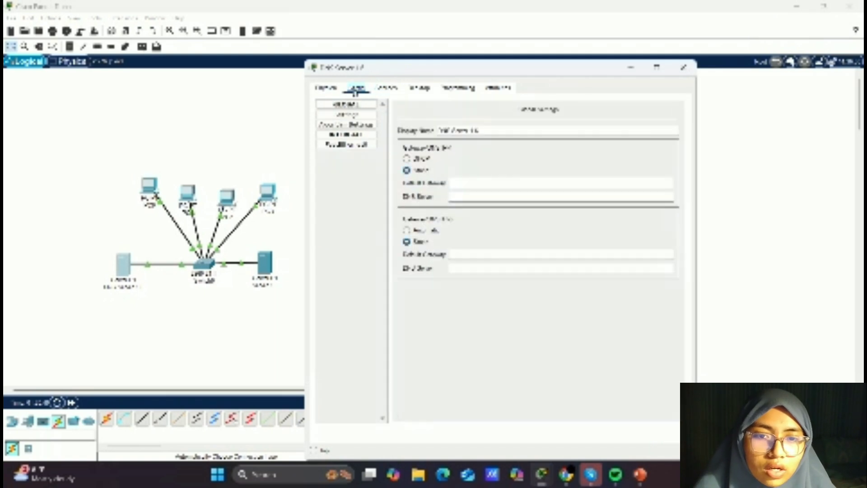
{"action": "left_click", "coordinate": [357, 146]}
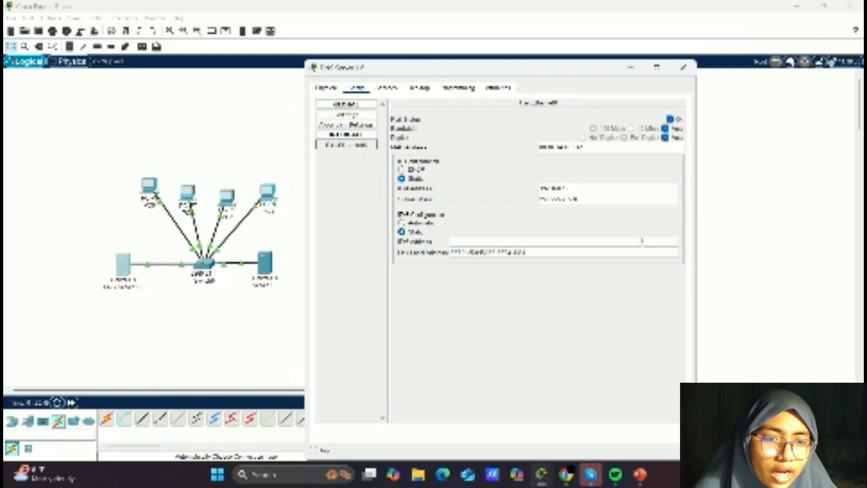
{"action": "left_click", "coordinate": [395, 89]}
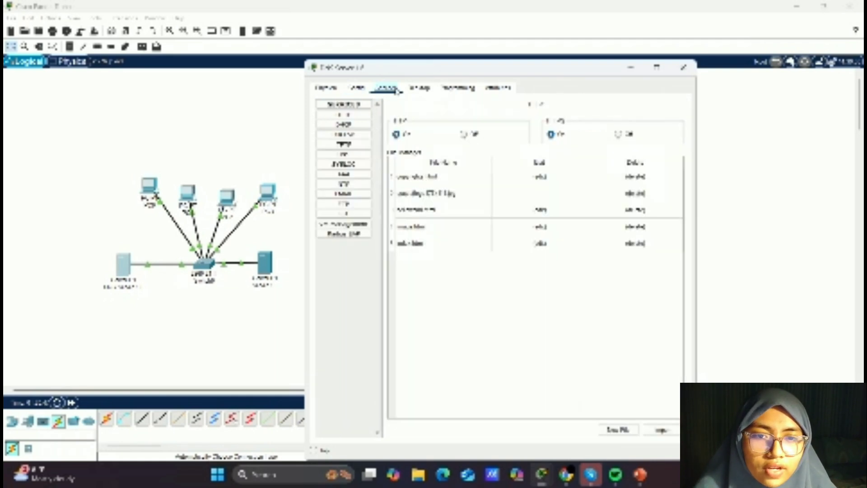
{"action": "left_click", "coordinate": [362, 155]}
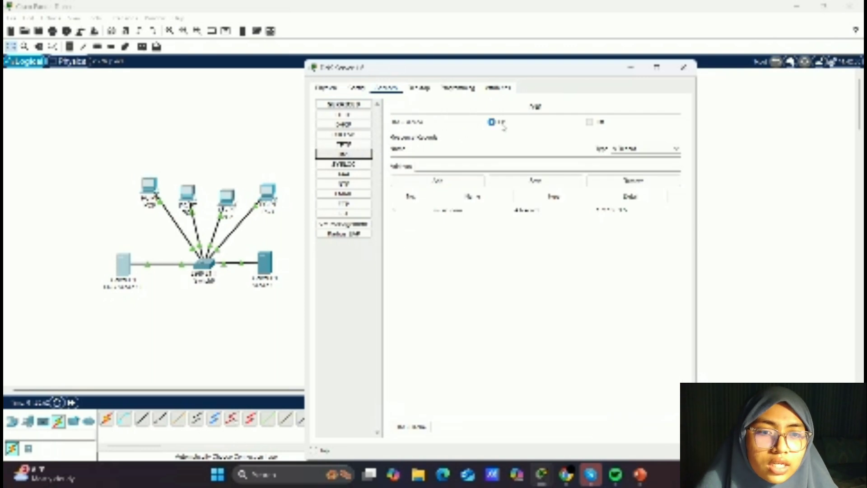
{"action": "left_click", "coordinate": [467, 149]}
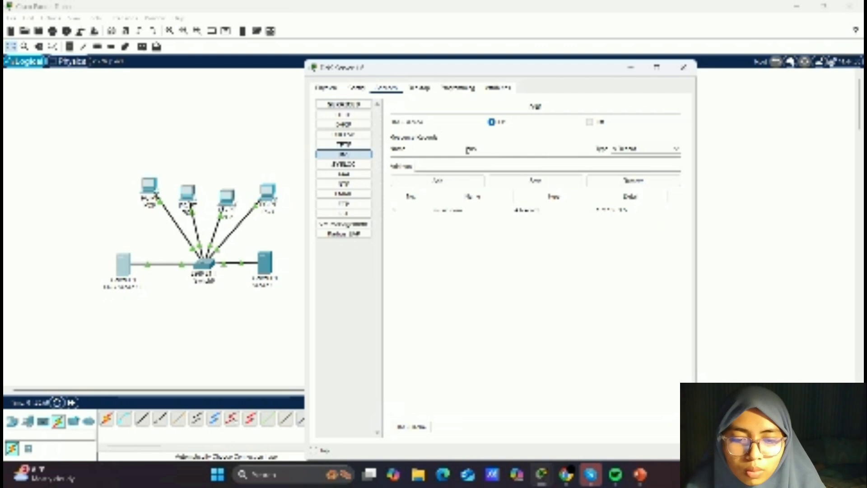
{"action": "type", "text": "www.com"}
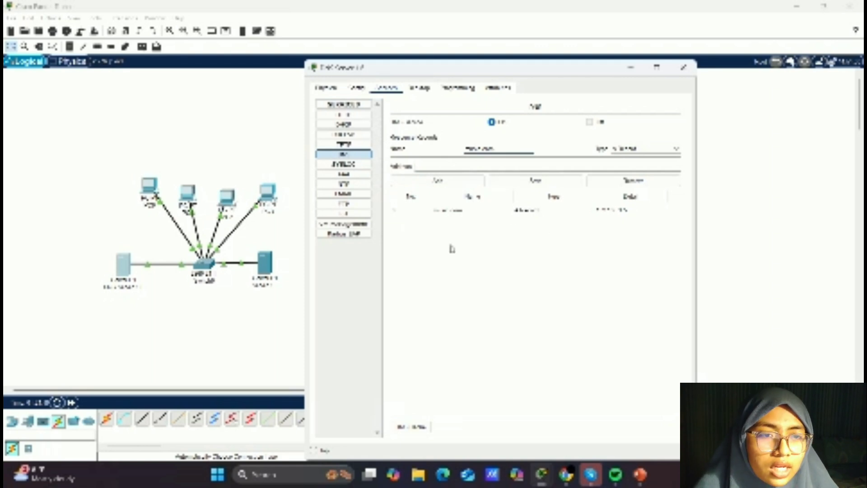
{"action": "left_click", "coordinate": [689, 70]}
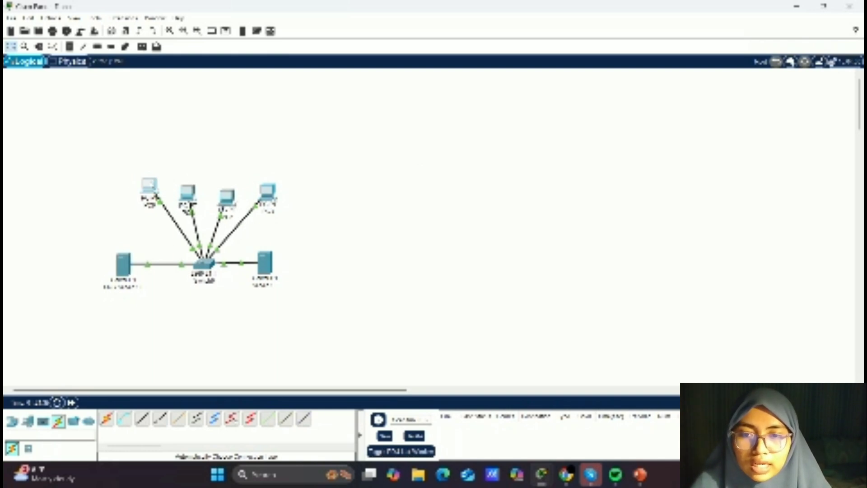
- Check the DNS server setting in the global configuration of the first and second PCs
{"action": "left_click", "coordinate": [149, 186]}
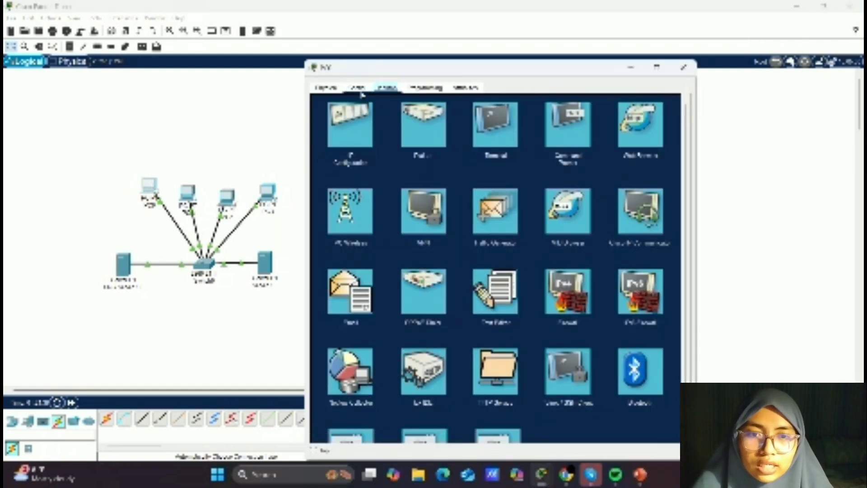
{"action": "left_click", "coordinate": [357, 88]}
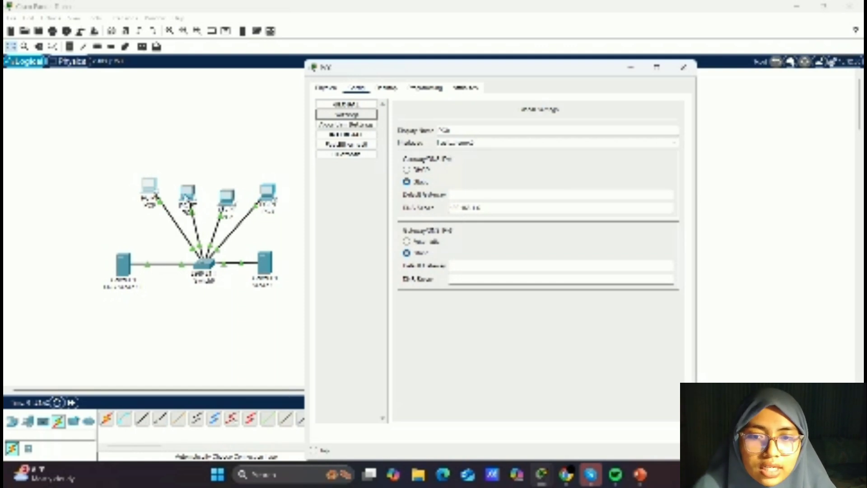
{"action": "left_click", "coordinate": [682, 70]}
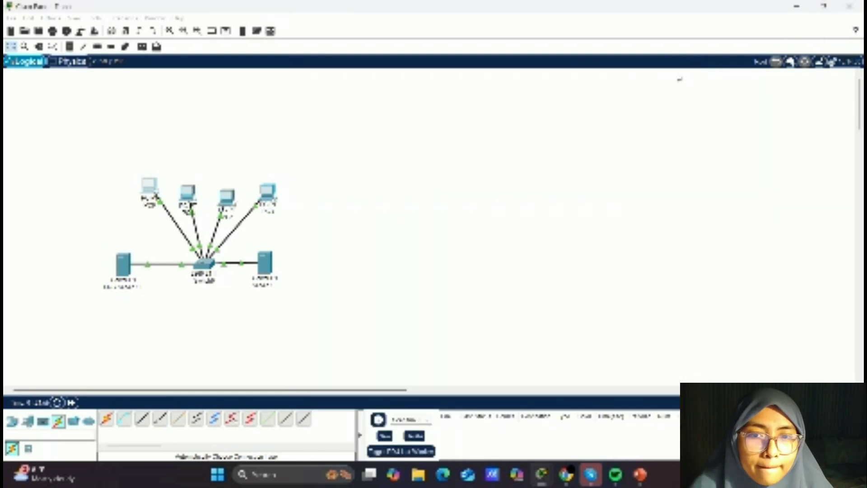
{"action": "left_click", "coordinate": [186, 195]}
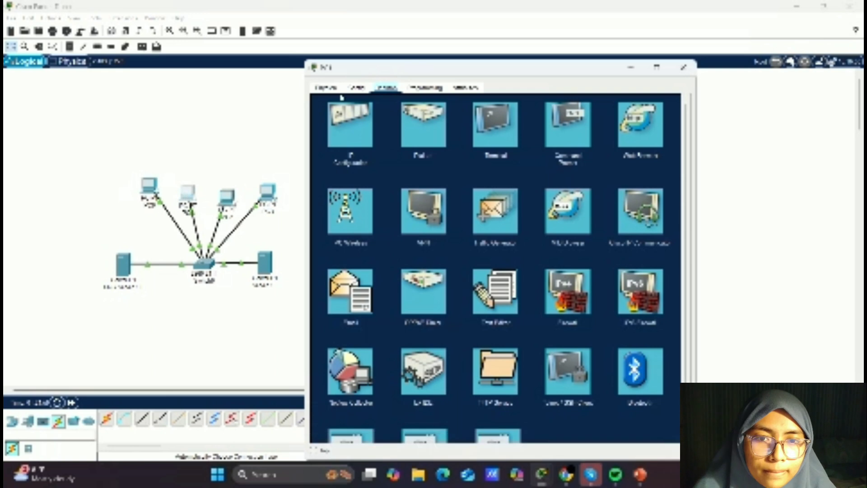
{"action": "left_click", "coordinate": [357, 88]}
{"action": "left_click", "coordinate": [356, 115]}
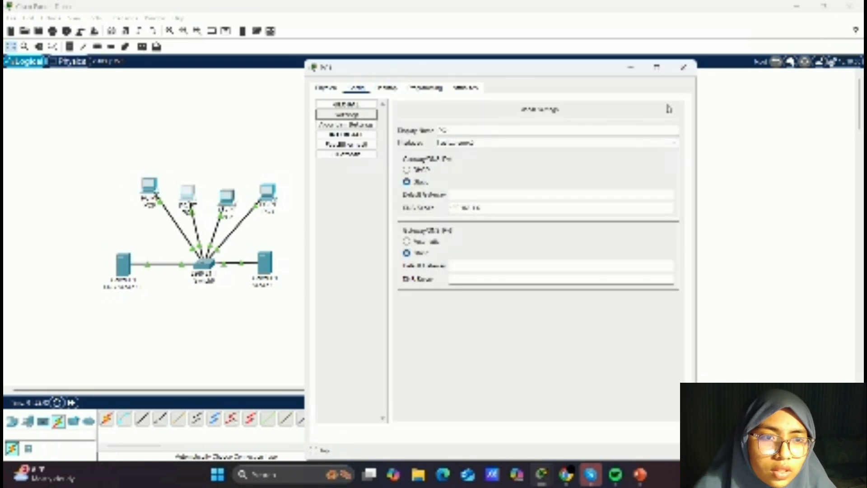
{"action": "left_click", "coordinate": [682, 69]}
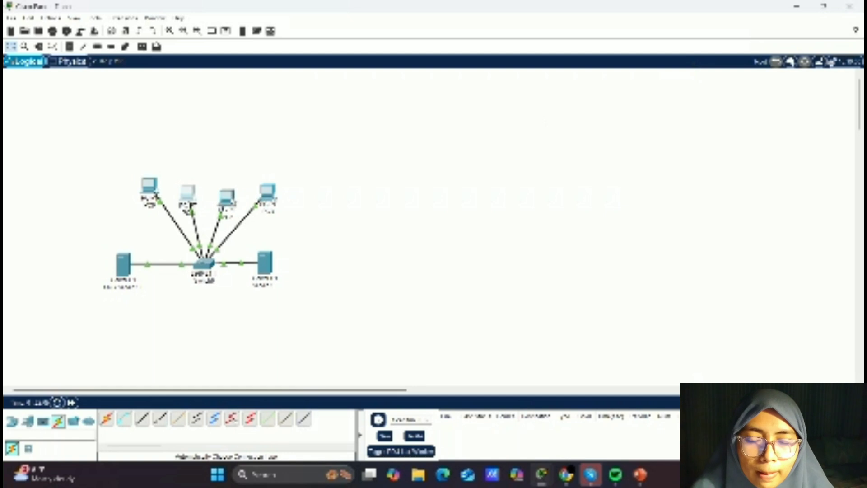
- Check the DNS server setting in the global configuration of the third and fourth PCs
{"action": "left_click", "coordinate": [234, 197]}
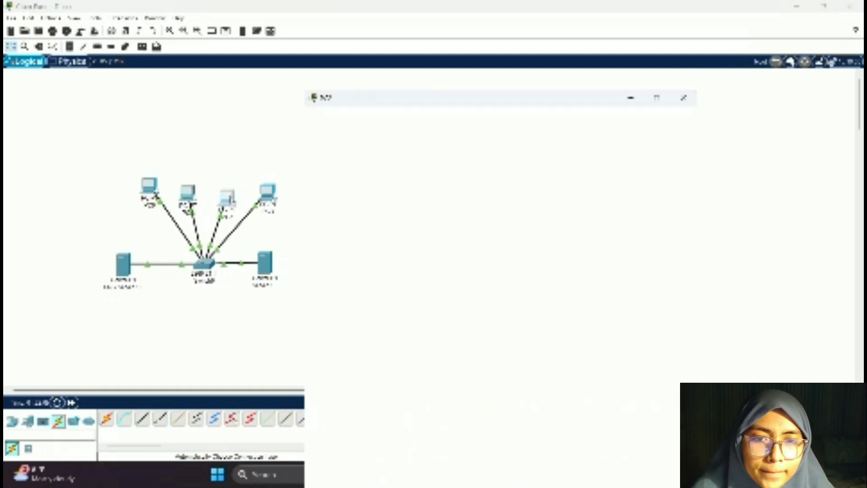
{"action": "left_click", "coordinate": [357, 87]}
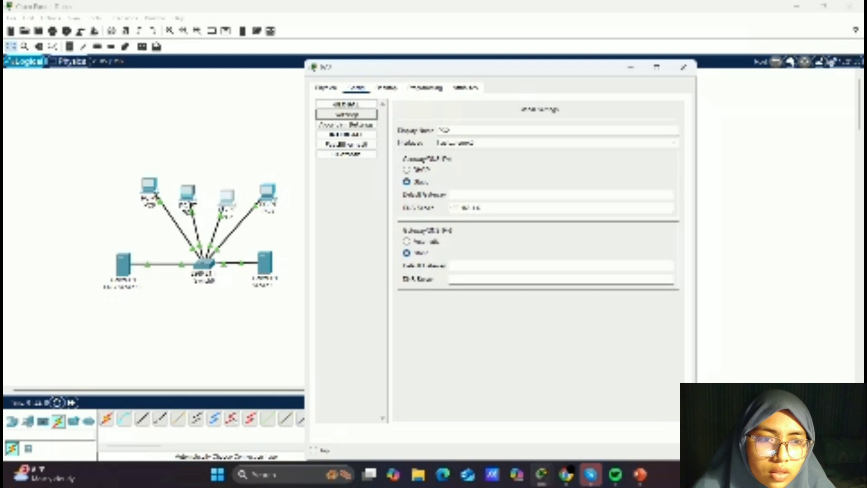
{"action": "left_click", "coordinate": [682, 68]}
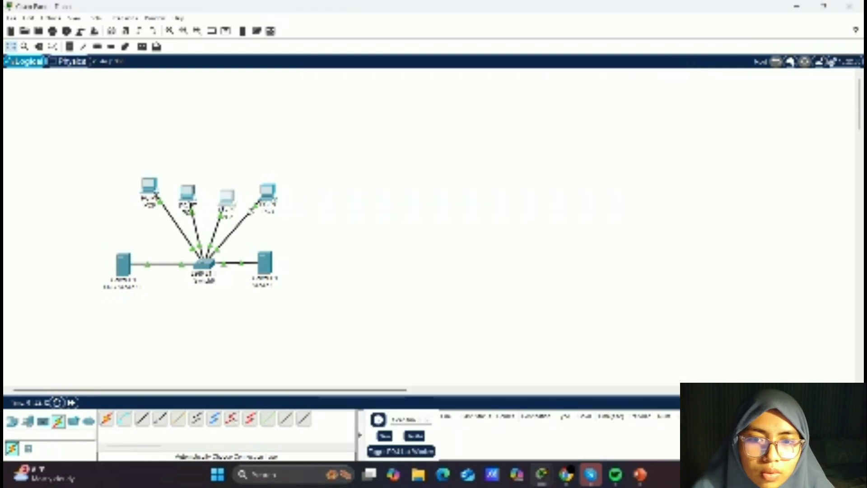
{"action": "left_click", "coordinate": [268, 192]}
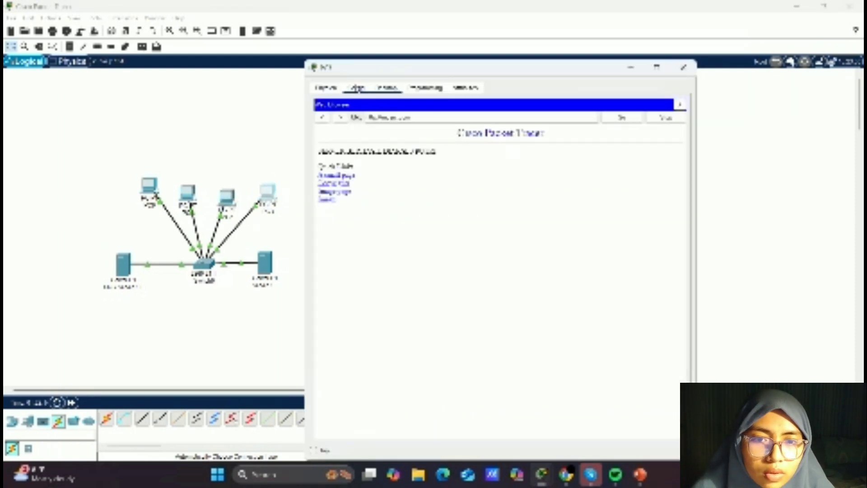
{"action": "left_click", "coordinate": [357, 88]}
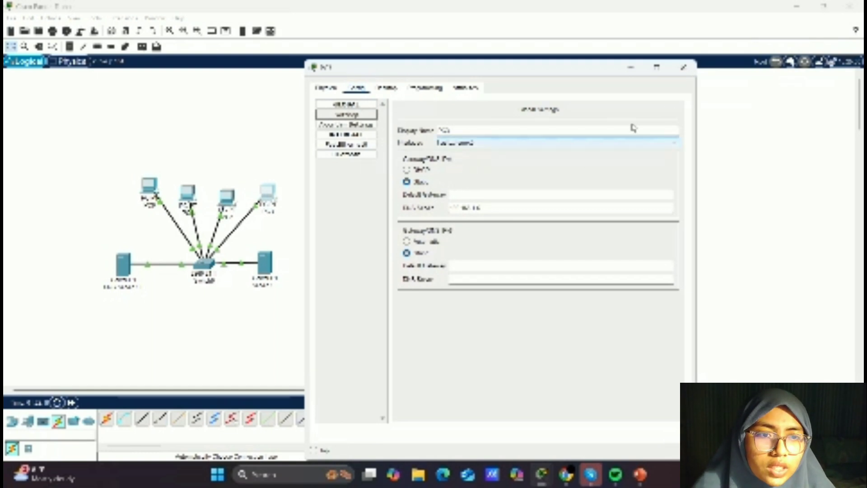
{"action": "left_click", "coordinate": [685, 69]}
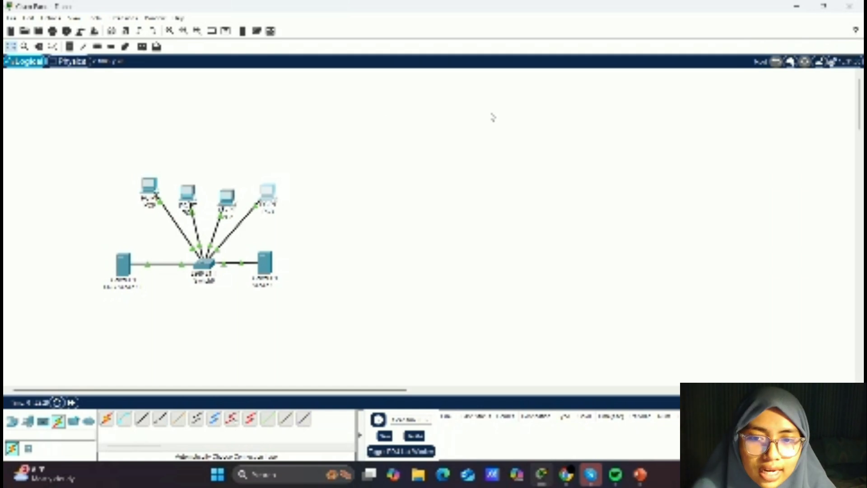
{"action": "left_click", "coordinate": [152, 186]}
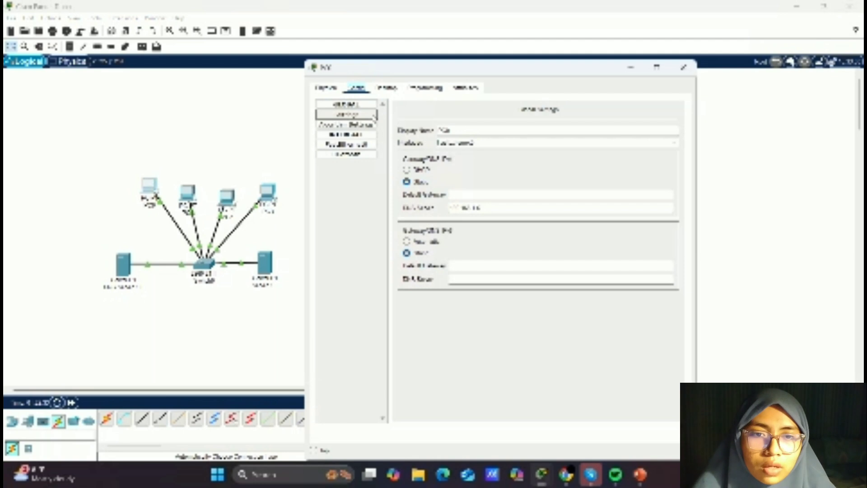
{"action": "left_click", "coordinate": [386, 88]}
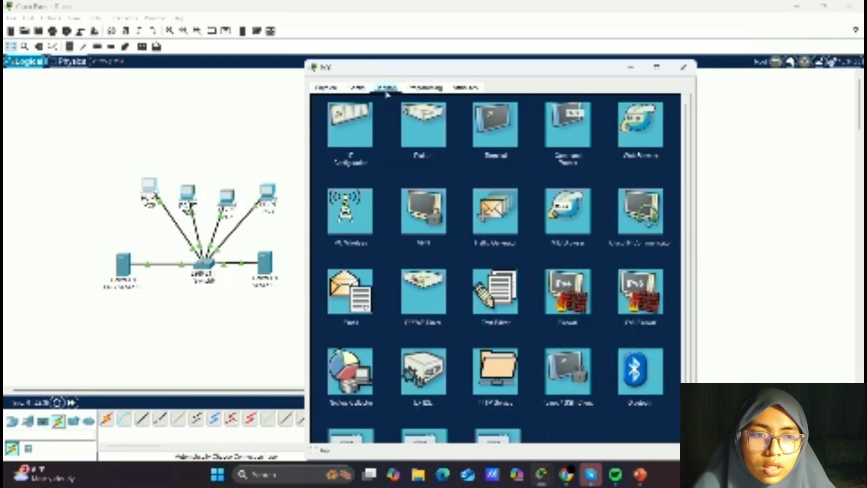
{"action": "left_click", "coordinate": [638, 125]}
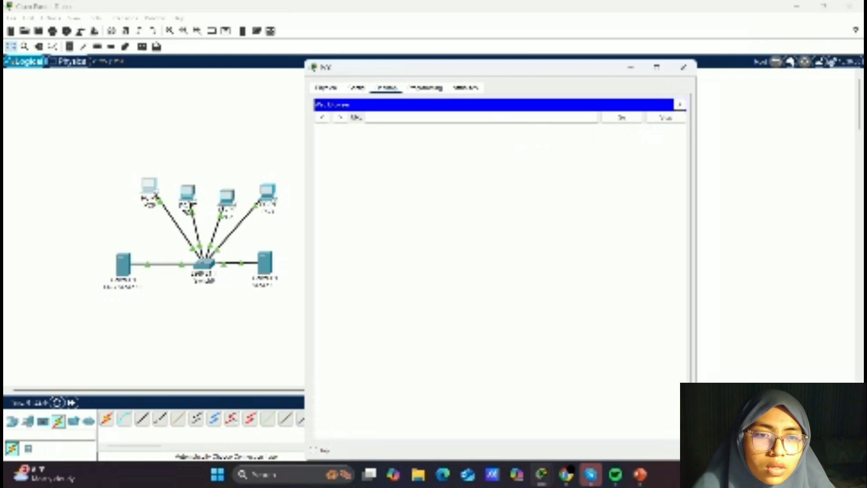
{"action": "type", "text": "web.com"}
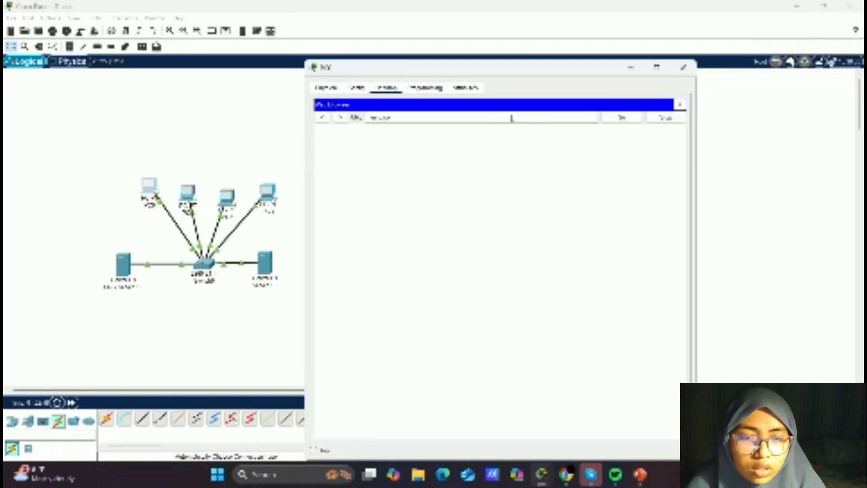
{"action": "key", "text": "Return"}
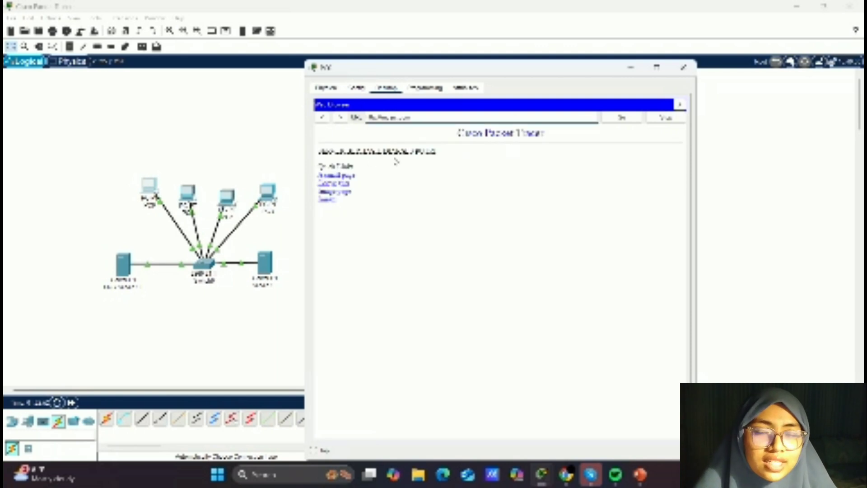
{"action": "left_click", "coordinate": [684, 68]}
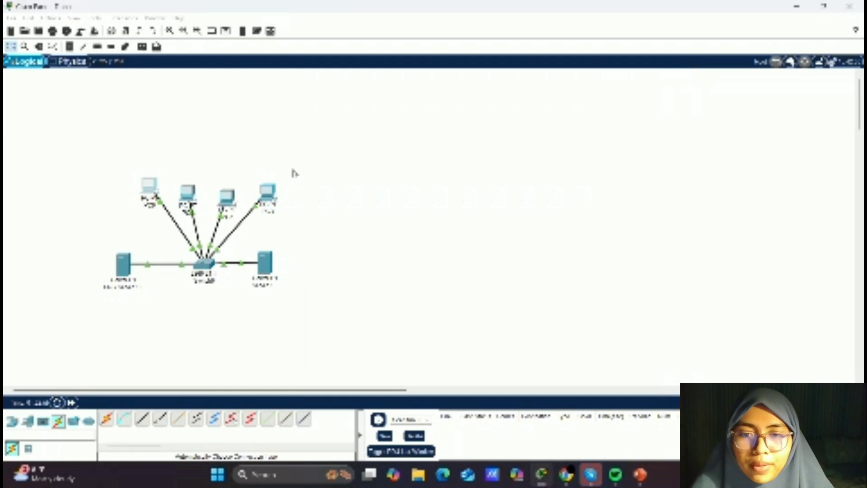
{"action": "left_click", "coordinate": [188, 193]}
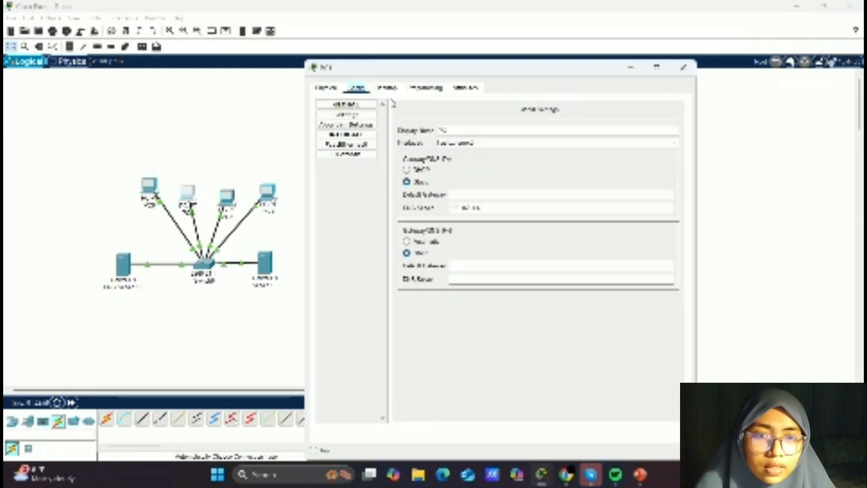
{"action": "left_click", "coordinate": [388, 88]}
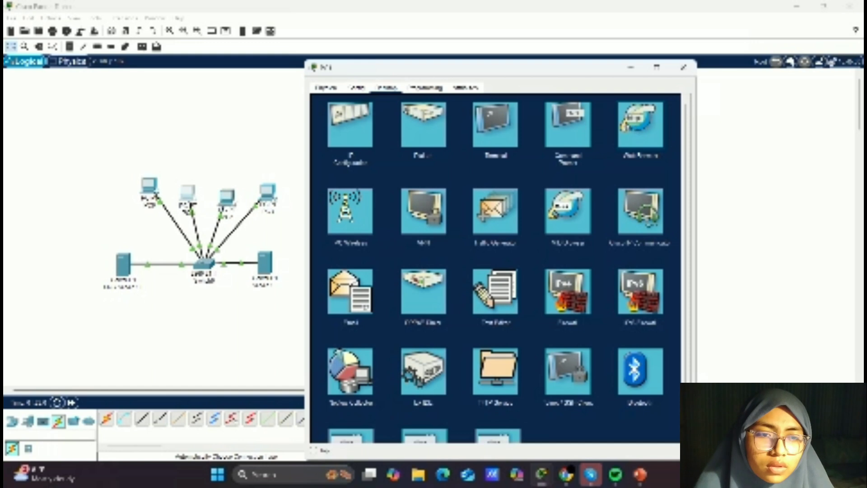
{"action": "left_click", "coordinate": [636, 131]}
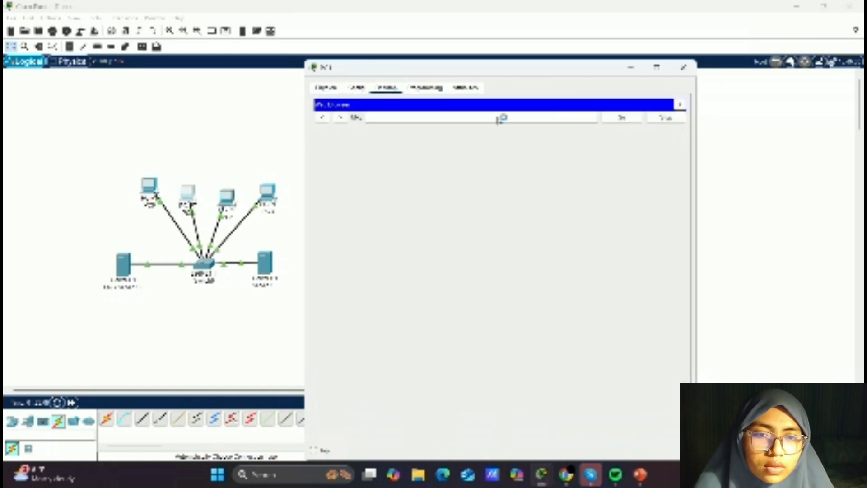
{"action": "left_click", "coordinate": [366, 117]}
{"action": "type", "text": "www.com"}
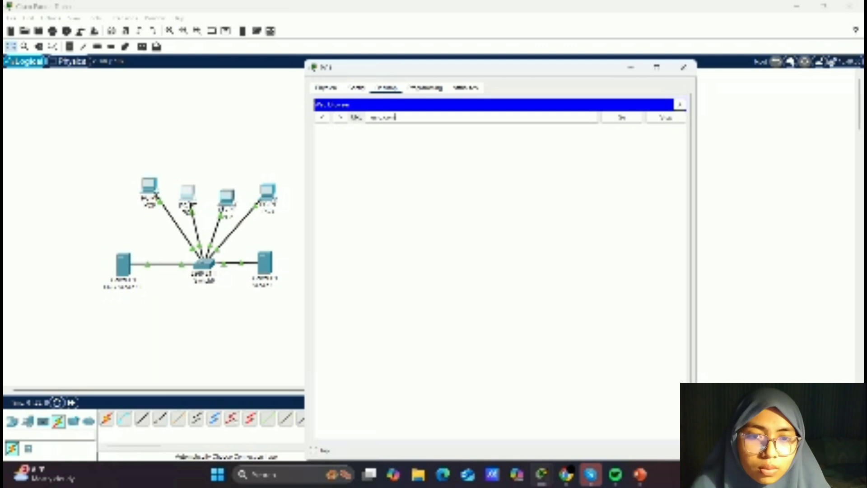
{"action": "key", "text": "Return"}
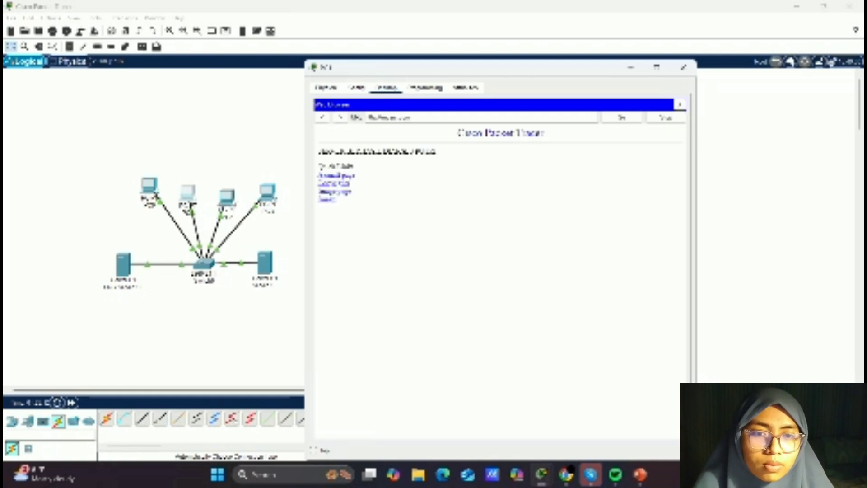
{"action": "left_click", "coordinate": [682, 69]}
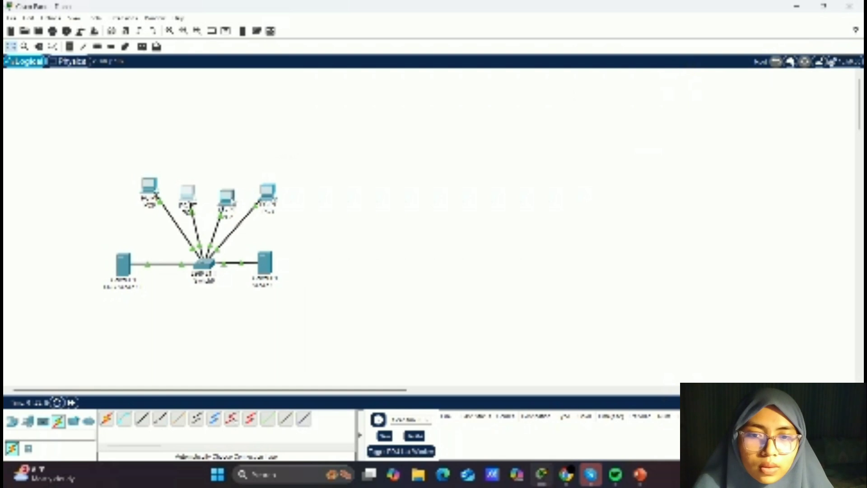
- From the third PC's web browser, load web.com to test name resolution through the DNS server
{"action": "left_click", "coordinate": [231, 197]}
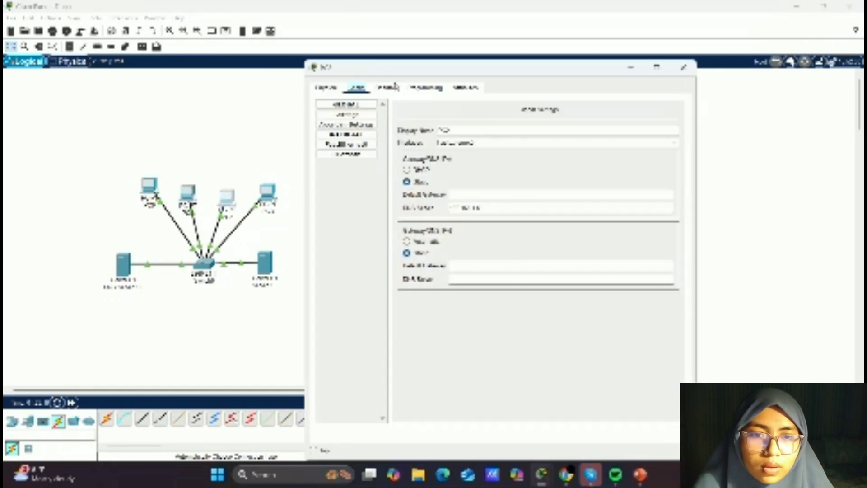
{"action": "left_click", "coordinate": [395, 87]}
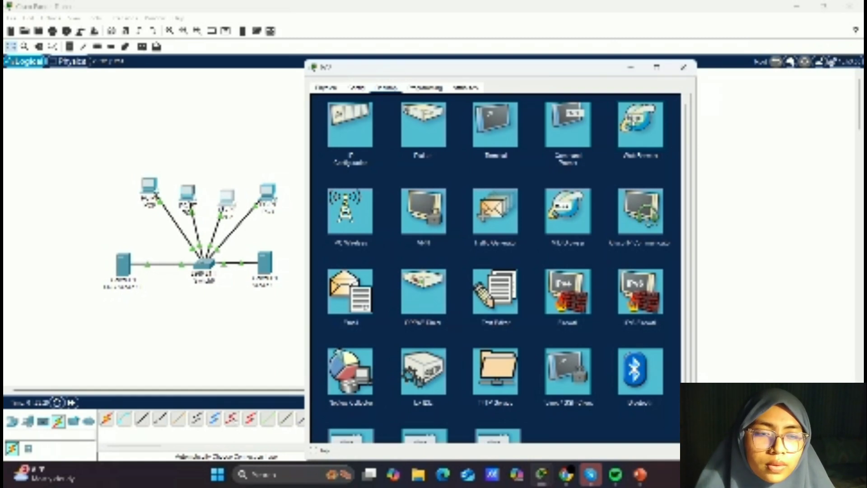
{"action": "left_click", "coordinate": [636, 123]}
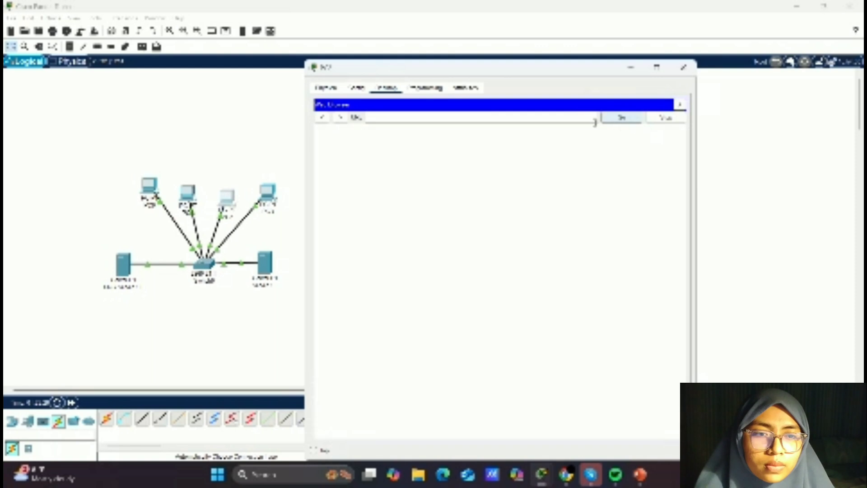
{"action": "left_click", "coordinate": [576, 119]}
{"action": "type", "text": "web.com"}
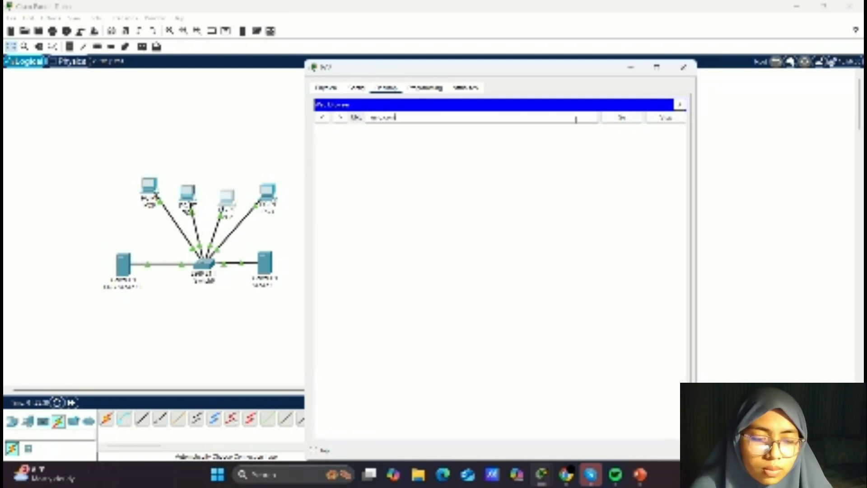
{"action": "key", "text": "Return"}
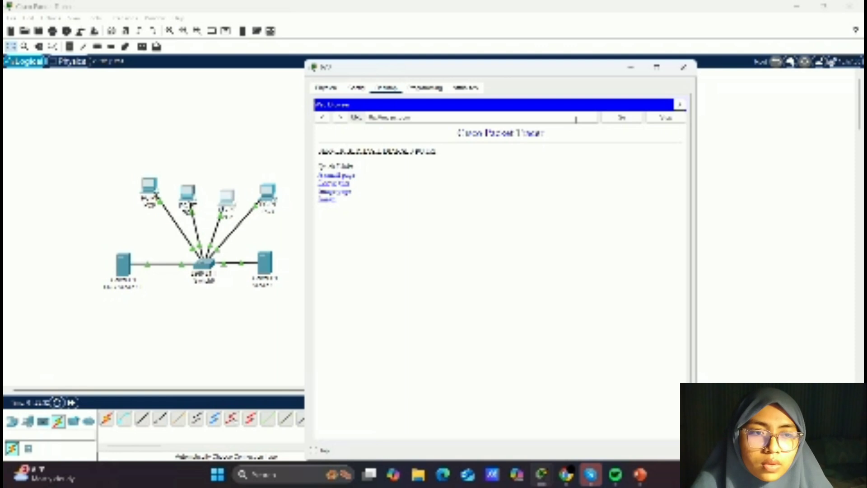
{"action": "left_click", "coordinate": [684, 69]}
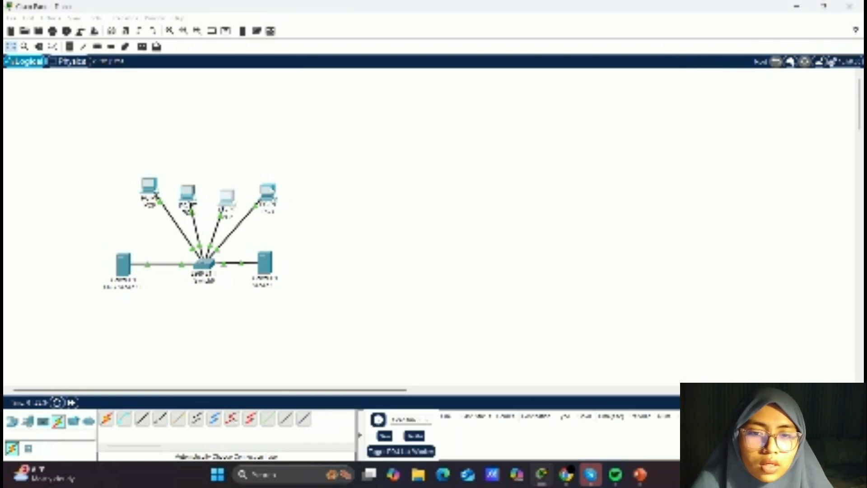
{"action": "left_click", "coordinate": [268, 191]}
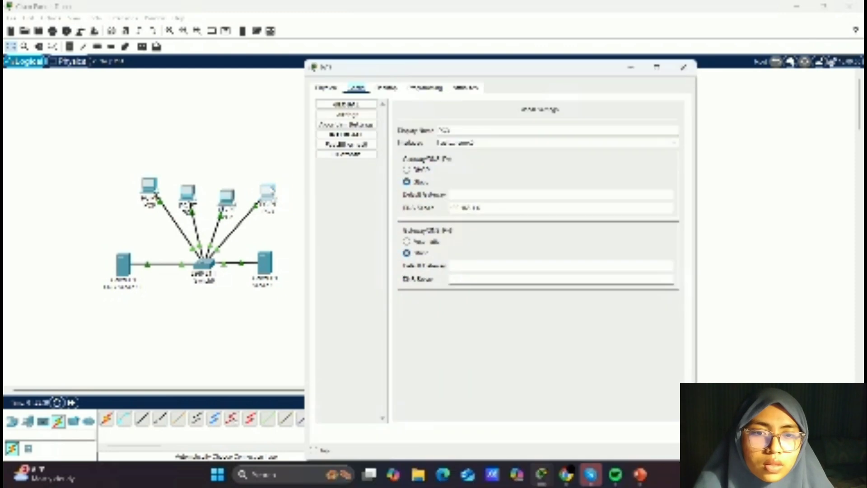
{"action": "left_click", "coordinate": [387, 88]}
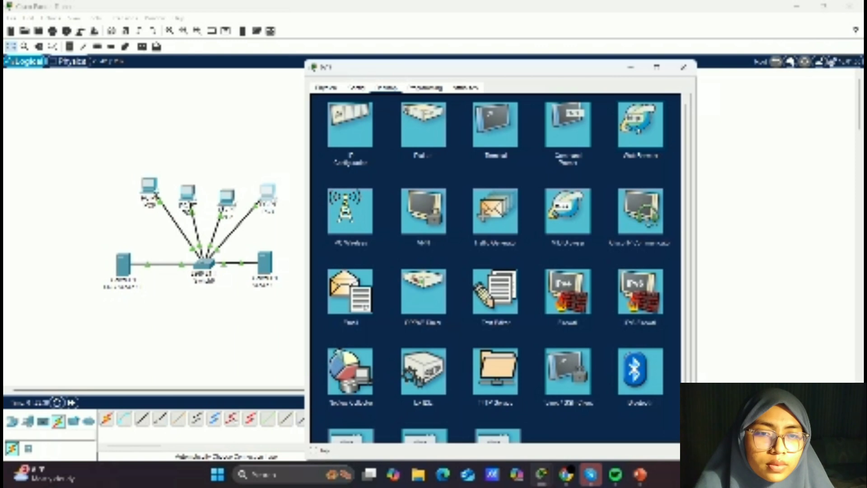
{"action": "left_click", "coordinate": [641, 124]}
{"action": "type", "text": "www.com"}
{"action": "key", "text": "Return"}
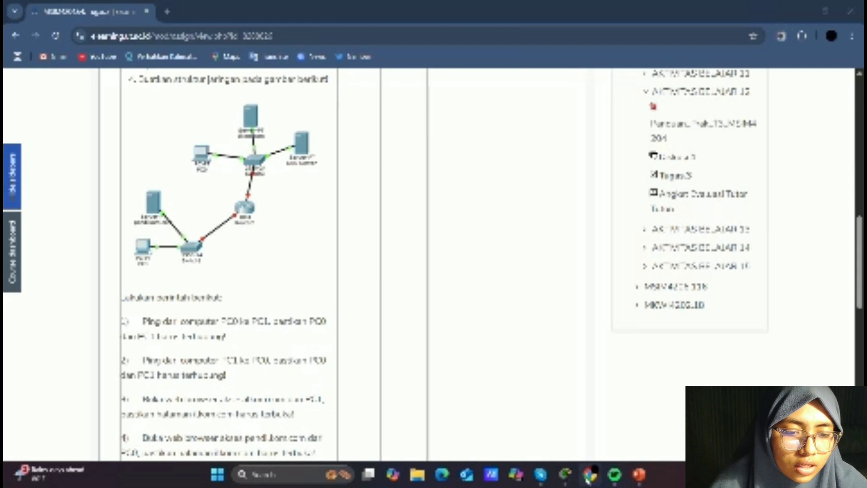
- Return to Packet Tracer and place a PC and a server in the new workspace
{"action": "left_click", "coordinate": [568, 475]}
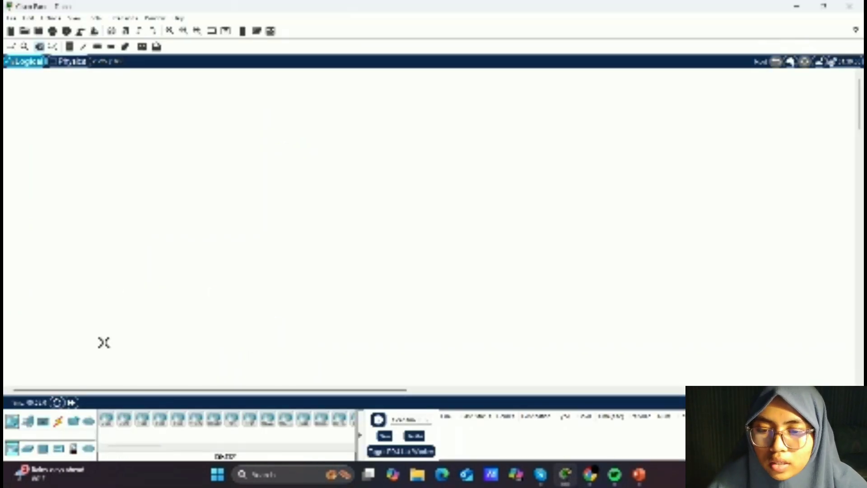
{"action": "left_click", "coordinate": [27, 421]}
{"action": "left_click_drag", "start_coordinate": [107, 421], "coordinate": [228, 167]}
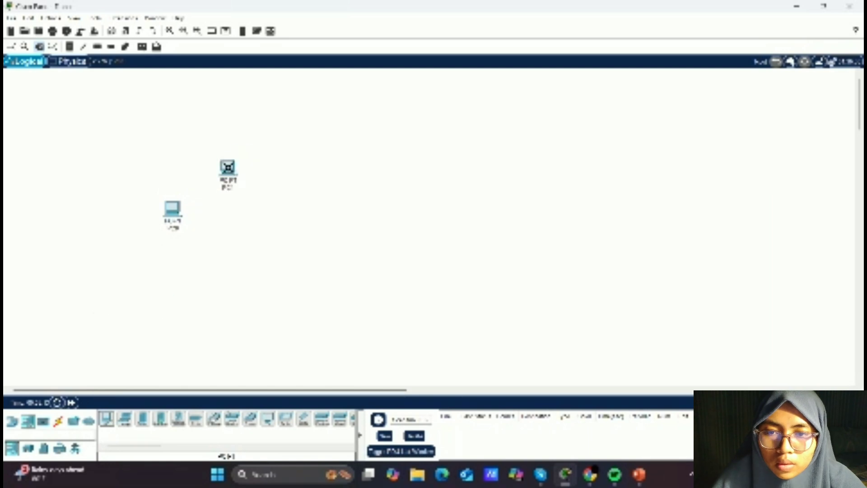
{"action": "left_click_drag", "start_coordinate": [142, 419], "coordinate": [291, 301]}
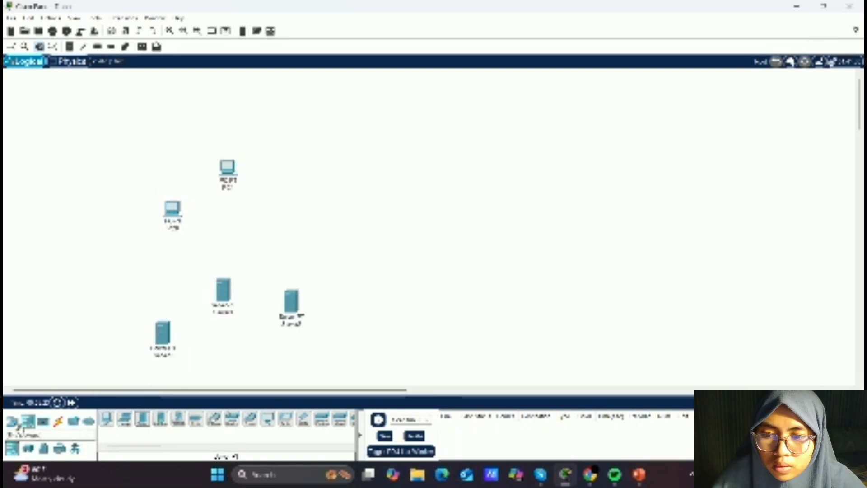
- Add a router and a switch to the new topology
{"action": "left_click", "coordinate": [12, 421]}
{"action": "left_click_drag", "start_coordinate": [107, 419], "coordinate": [291, 202]}
{"action": "left_click", "coordinate": [27, 448]}
{"action": "left_click_drag", "start_coordinate": [101, 423], "coordinate": [288, 255]}
{"action": "left_click", "coordinate": [466, 249]}
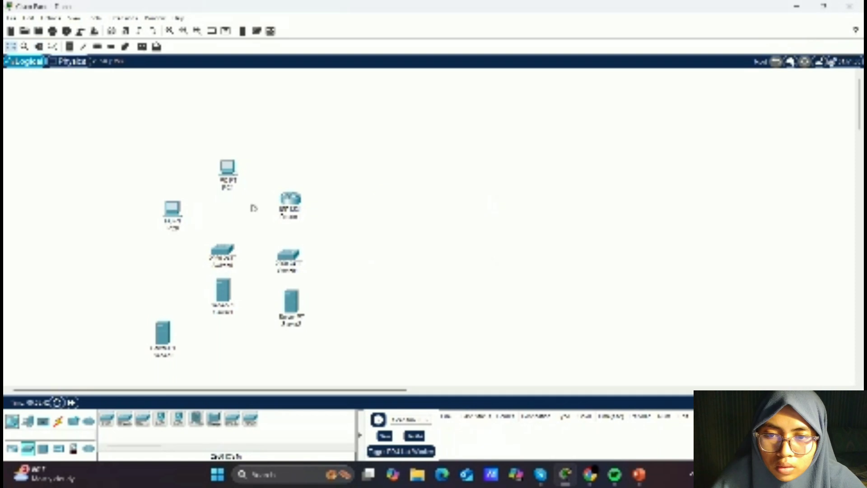
- Delete the router and place a different router model in the same spot
{"action": "left_click", "coordinate": [290, 199]}
{"action": "left_click", "coordinate": [683, 67]}
{"action": "left_click", "coordinate": [40, 47]}
{"action": "left_click", "coordinate": [290, 199]}
{"action": "left_click", "coordinate": [420, 249]}
{"action": "left_click", "coordinate": [28, 421]}
{"action": "left_click", "coordinate": [12, 421]}
{"action": "left_click", "coordinate": [106, 419]}
{"action": "left_click", "coordinate": [281, 195]}
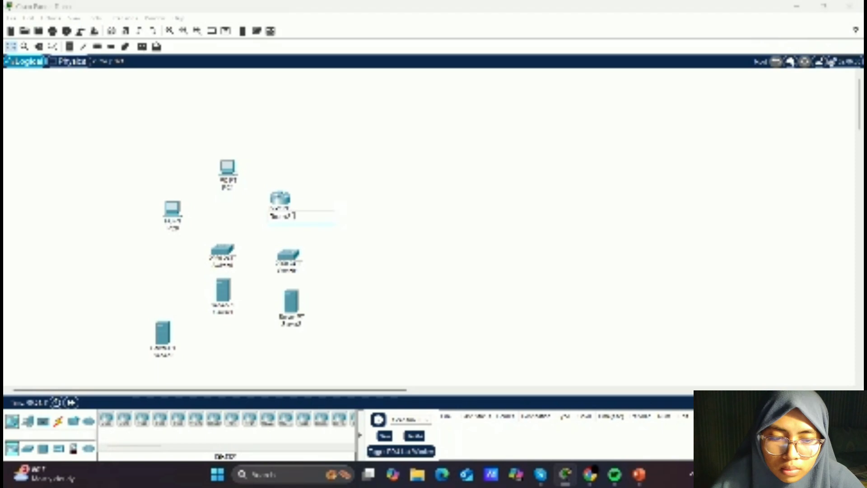
- Rename the lower-left server's label to pendidikan.com
{"action": "left_click", "coordinate": [298, 239]}
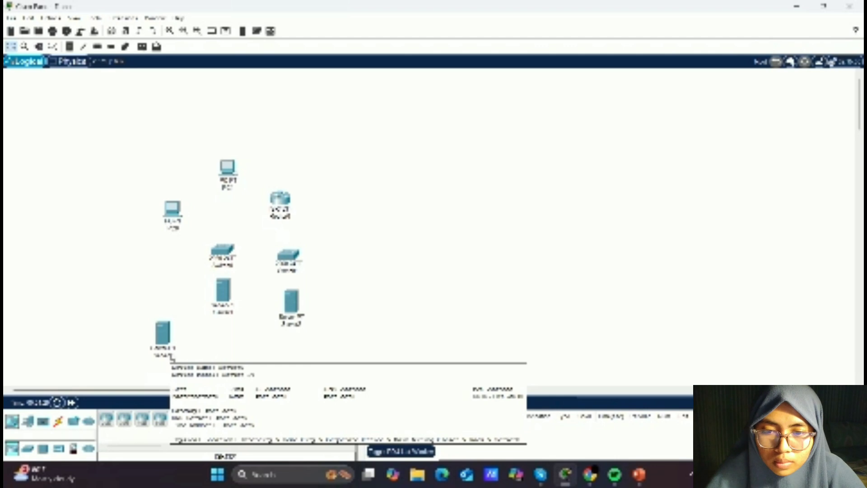
{"action": "left_click", "coordinate": [172, 354]}
{"action": "key", "text": "BackSpace"}
{"action": "key", "text": "BackSpace"}
{"action": "key", "text": "BackSpace"}
{"action": "key", "text": "BackSpace"}
{"action": "key", "text": "BackSpace"}
{"action": "key", "text": "BackSpace"}
{"action": "key", "text": "BackSpace"}
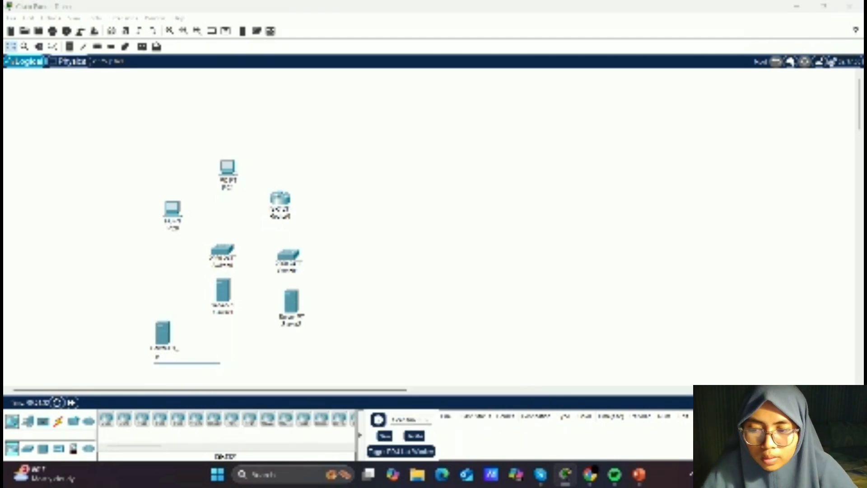
{"action": "type", "text": "web"}
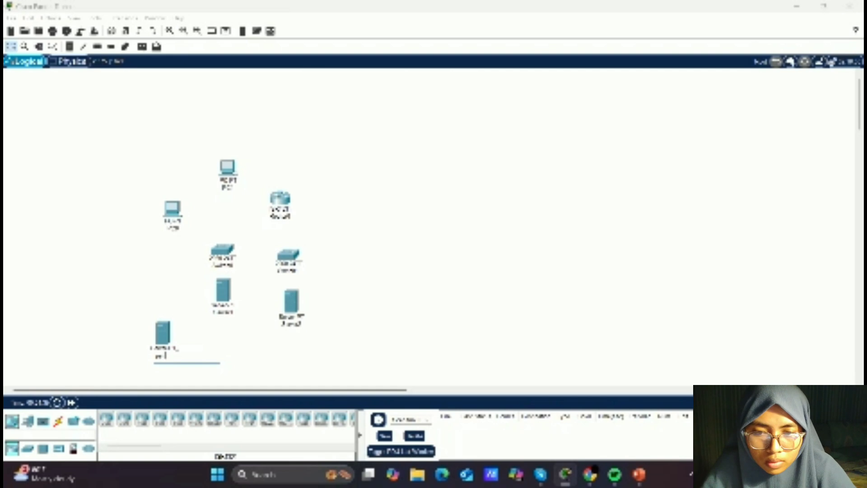
{"action": "type", "text": "a.com"}
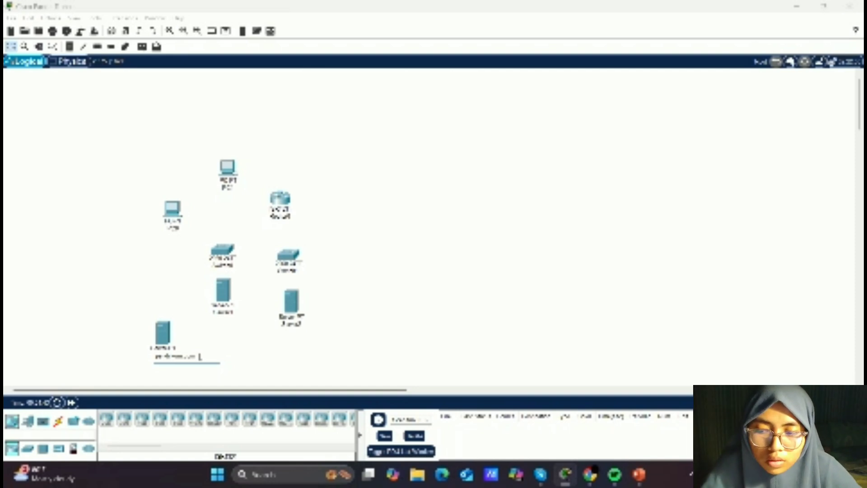
{"action": "key", "text": "Return"}
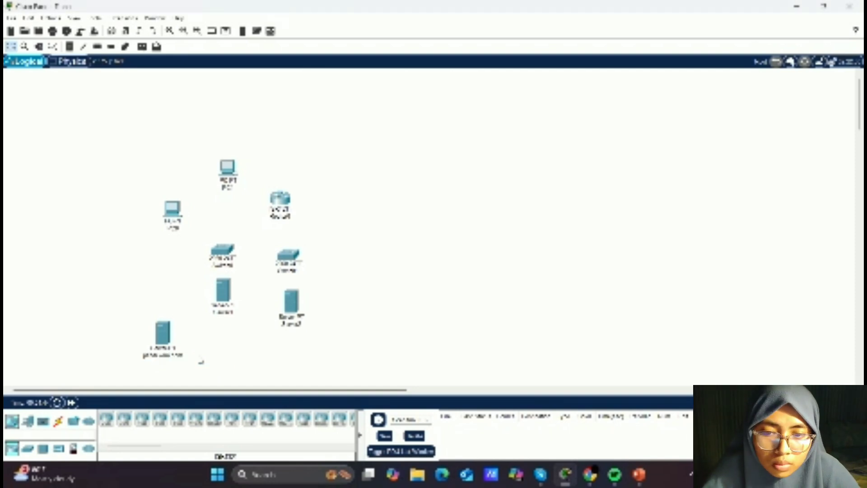
- Edit the middle server's display label
{"action": "left_click", "coordinate": [228, 313]}
{"action": "key", "text": "BackSpace"}
{"action": "key", "text": "BackSpace"}
{"action": "key", "text": "BackSpace"}
{"action": "key", "text": "BackSpace"}
{"action": "key", "text": "BackSpace"}
{"action": "key", "text": "BackSpace"}
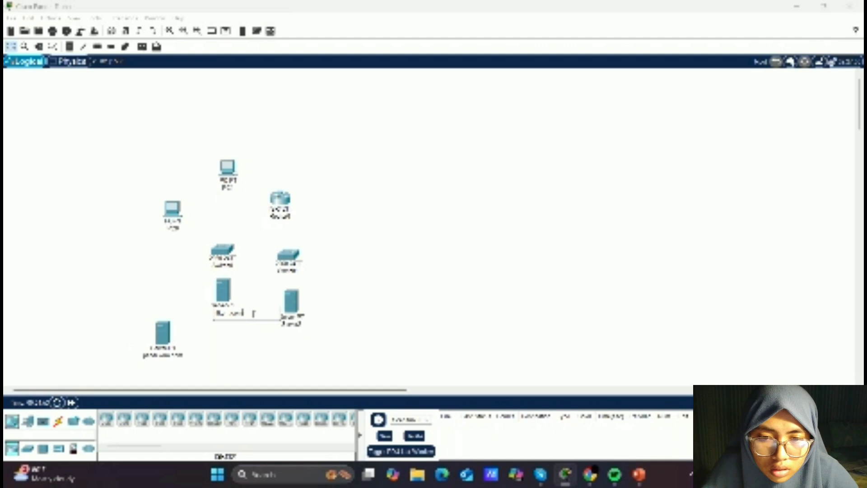
{"action": "key", "text": "Return"}
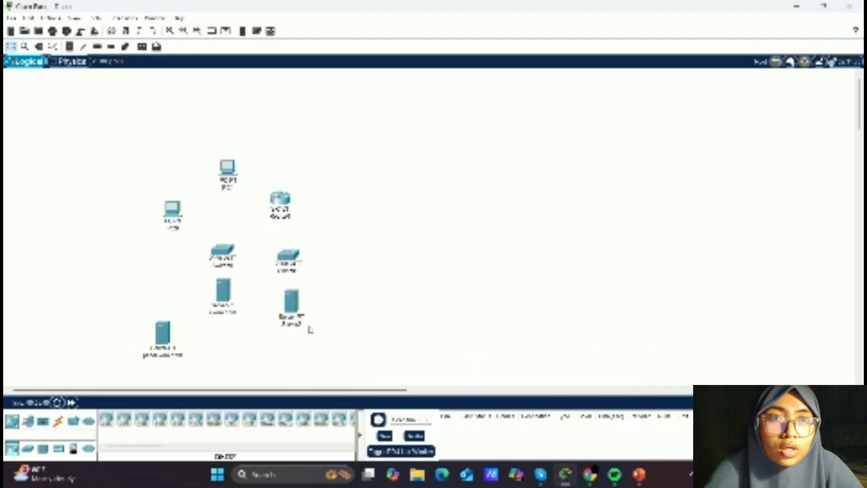
- Rename the right server's label to DNS Server
{"action": "left_click", "coordinate": [302, 324]}
{"action": "key", "text": "BackSpace"}
{"action": "key", "text": "BackSpace"}
{"action": "key", "text": "BackSpace"}
{"action": "key", "text": "BackSpace"}
{"action": "key", "text": "BackSpace"}
{"action": "key", "text": "BackSpace"}
{"action": "key", "text": "BackSpace"}
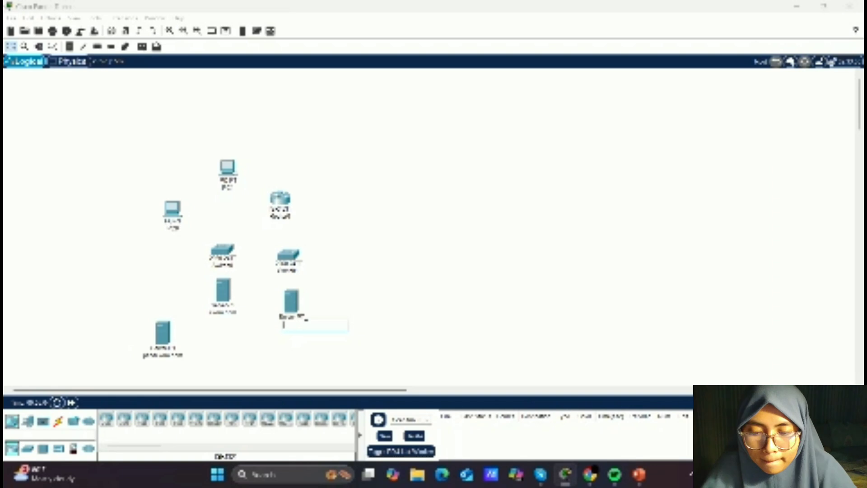
{"action": "type", "text": ".com"}
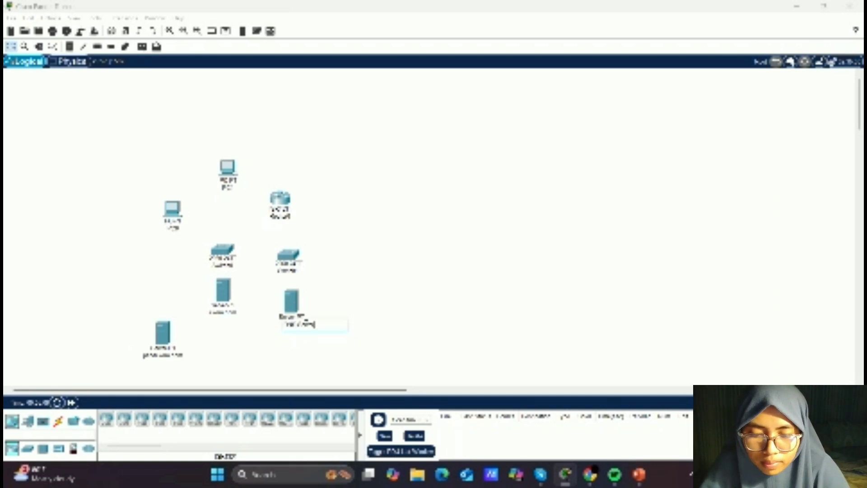
{"action": "key", "text": "Return"}
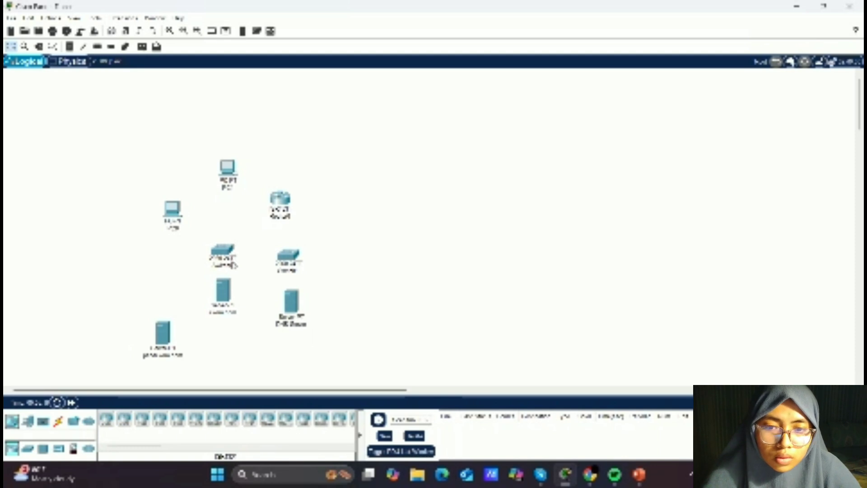
- Try to rename the labels of both switches
{"action": "left_click", "coordinate": [236, 267]}
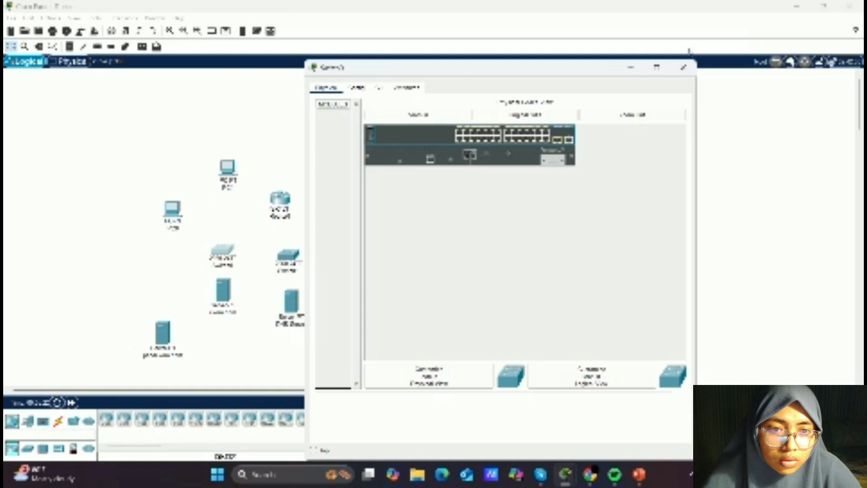
{"action": "left_click", "coordinate": [684, 67]}
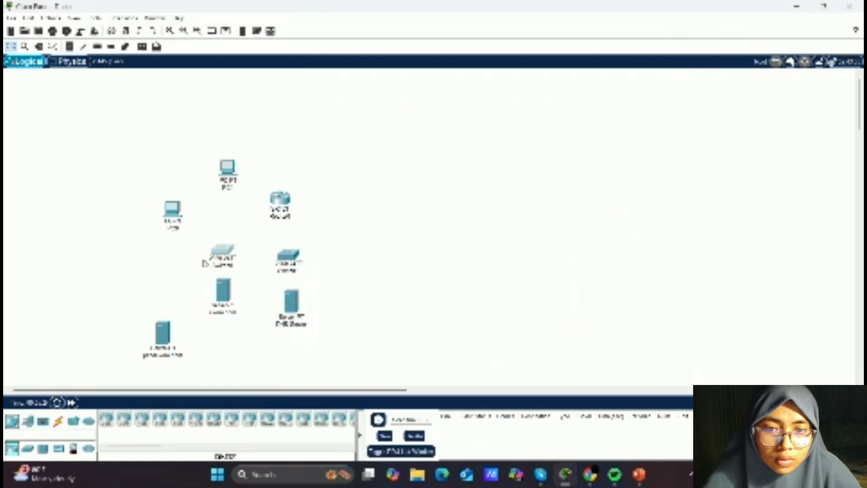
{"action": "left_click", "coordinate": [231, 266]}
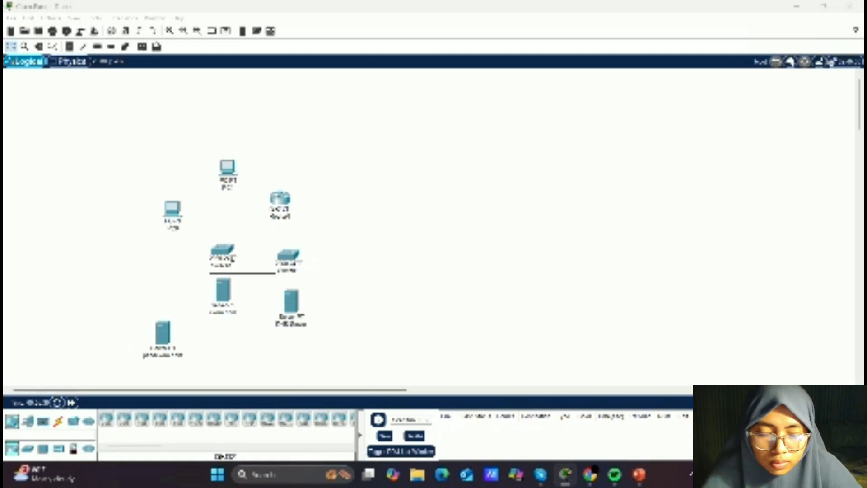
{"action": "key", "text": "Return"}
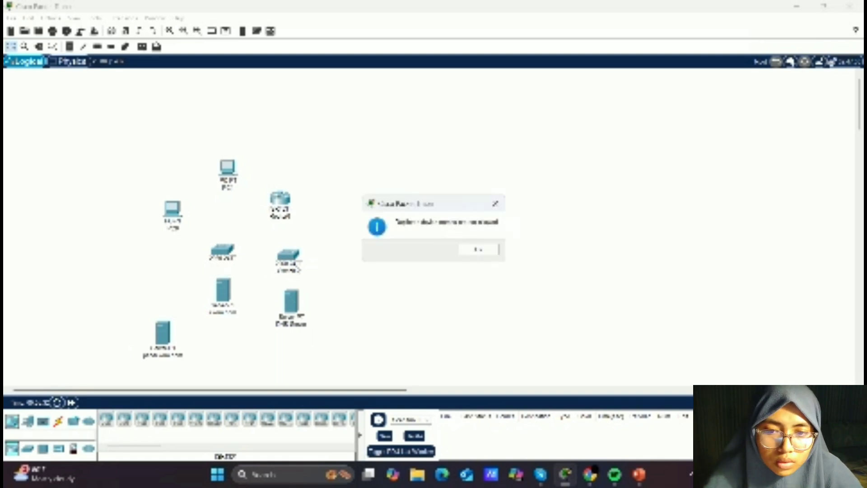
{"action": "left_click", "coordinate": [480, 251]}
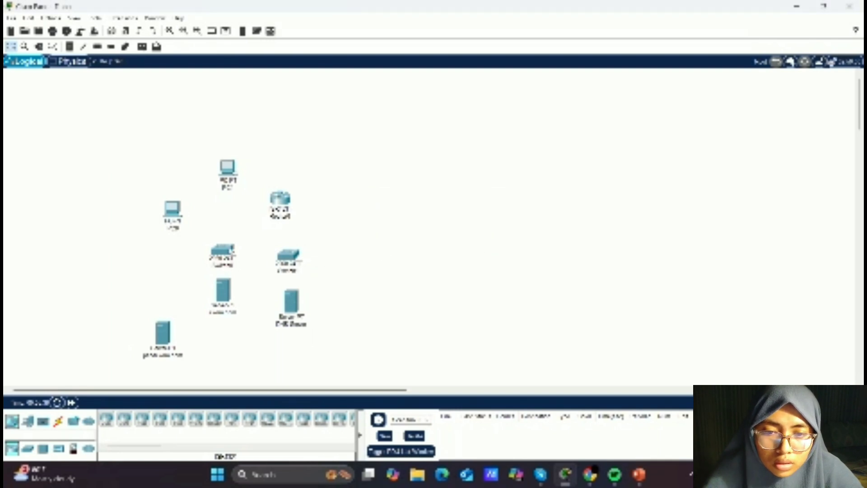
{"action": "left_click", "coordinate": [231, 265]}
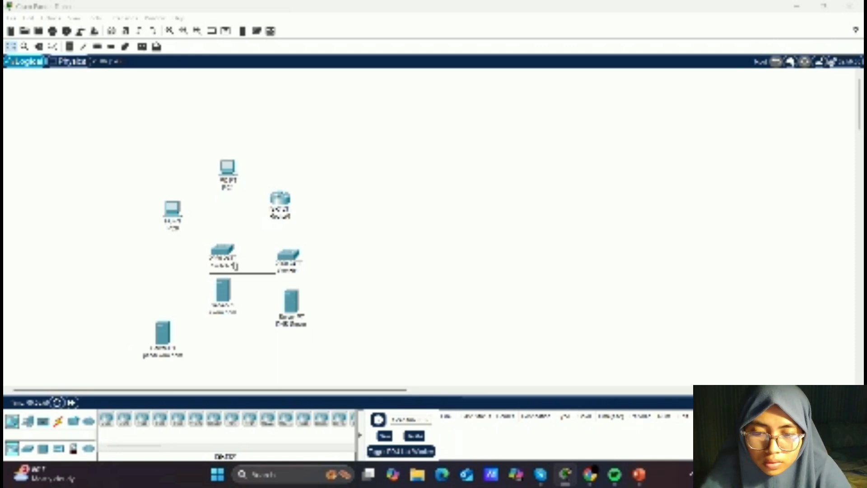
{"action": "key", "text": "Return"}
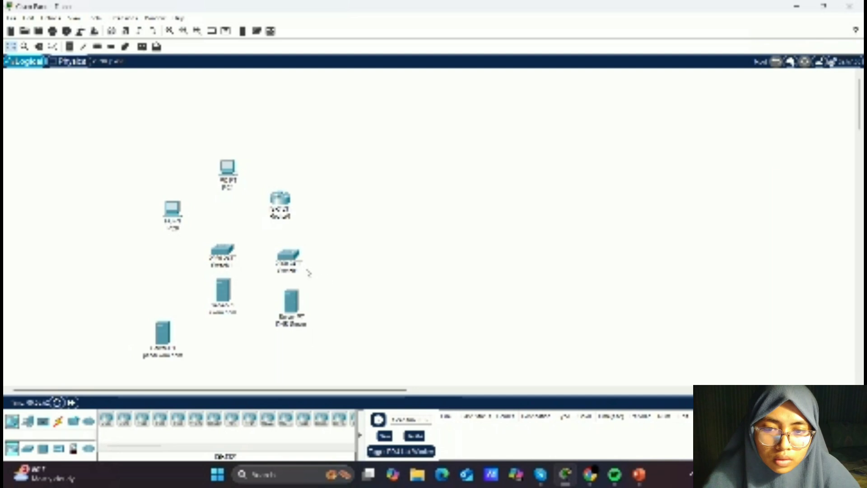
{"action": "left_click", "coordinate": [298, 272]}
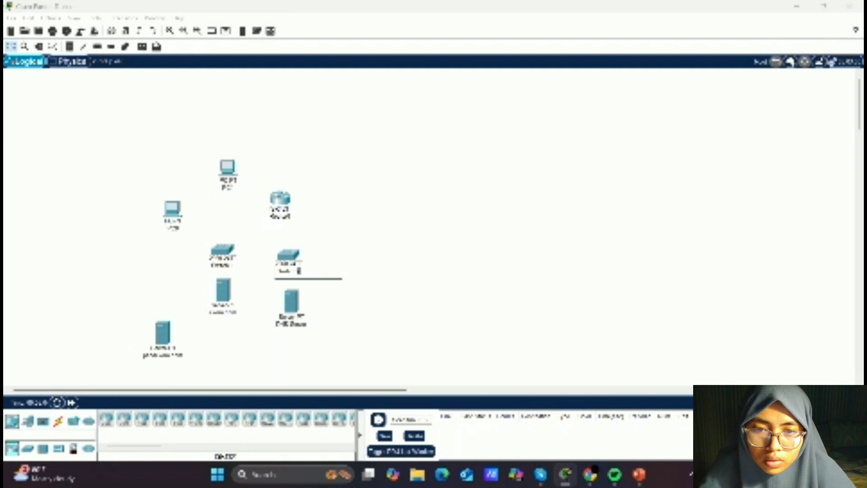
{"action": "left_click", "coordinate": [338, 277]}
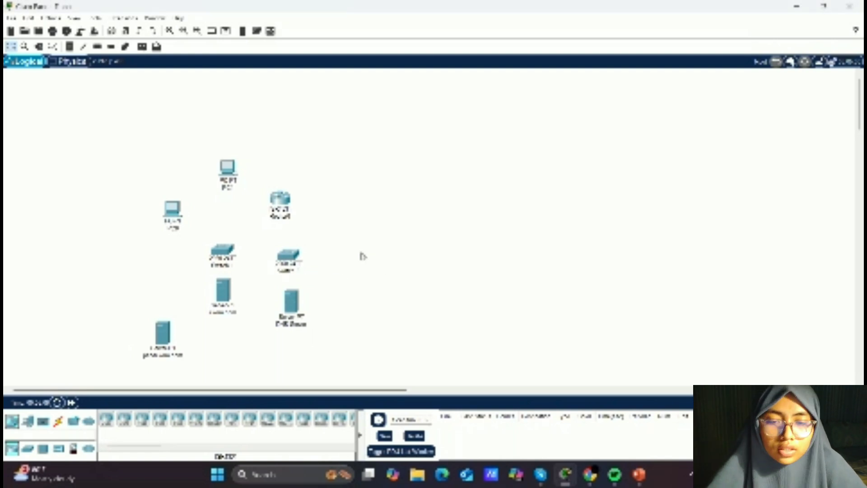
{"action": "scroll", "coordinate": [361, 256], "scroll_direction": "down", "scroll_amount": 2}
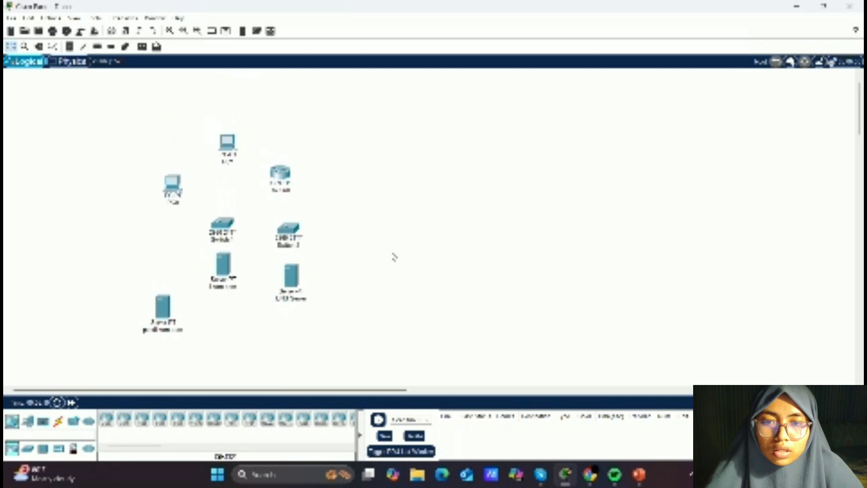
{"action": "scroll", "coordinate": [423, 216], "scroll_direction": "down", "scroll_amount": 5}
{"action": "scroll", "coordinate": [424, 217], "scroll_direction": "up", "scroll_amount": 6}
{"action": "scroll", "coordinate": [423, 216], "scroll_direction": "down", "scroll_amount": 3}
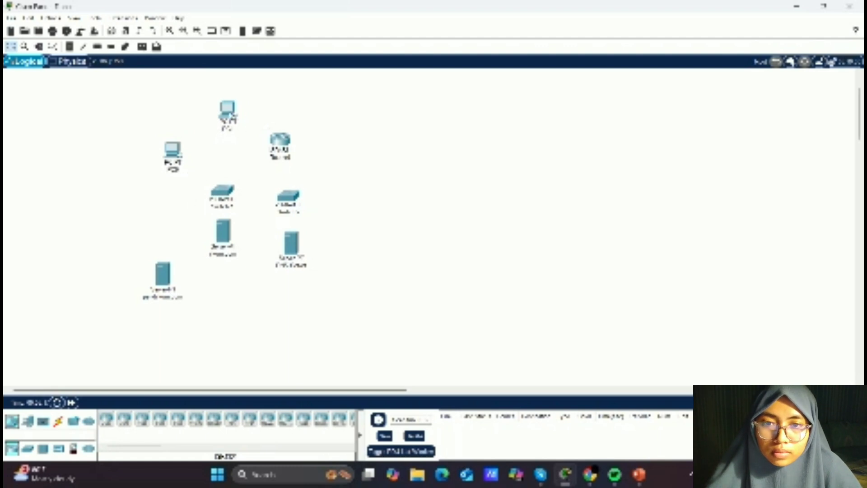
- Rearrange the PC, servers, switch and router so one PC, two servers and a switch cluster at the top with the router below
{"action": "left_click_drag", "start_coordinate": [228, 113], "coordinate": [131, 264]}
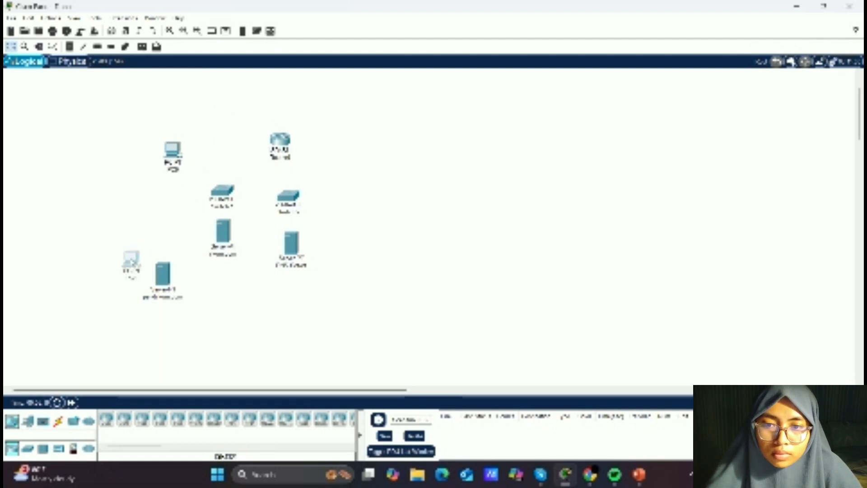
{"action": "left_click_drag", "start_coordinate": [174, 148], "coordinate": [246, 131]}
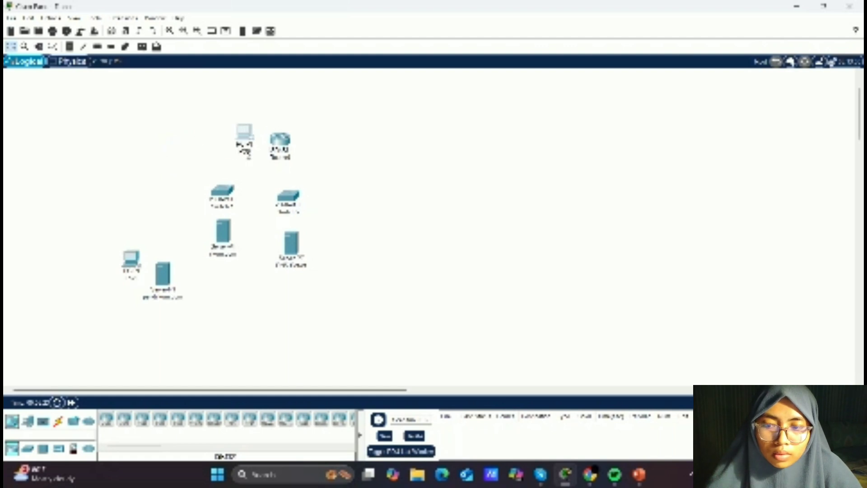
{"action": "left_click_drag", "start_coordinate": [279, 143], "coordinate": [349, 182]}
{"action": "left_click_drag", "start_coordinate": [221, 238], "coordinate": [288, 114]}
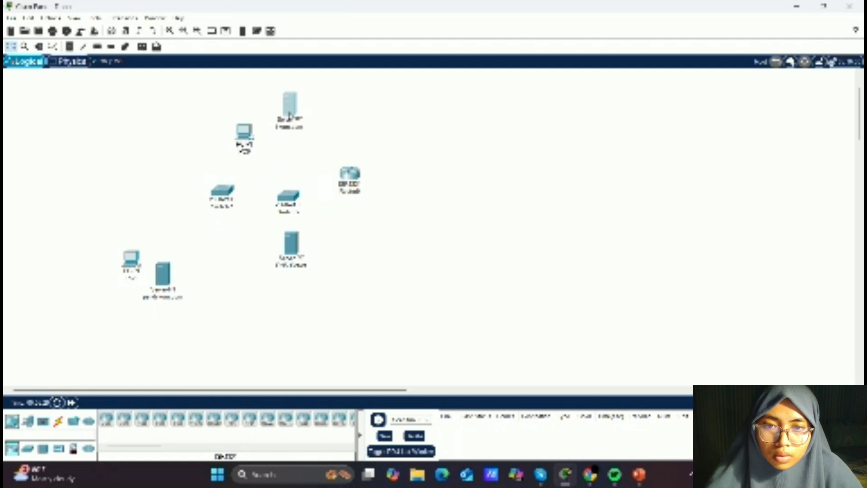
{"action": "left_click", "coordinate": [310, 121]}
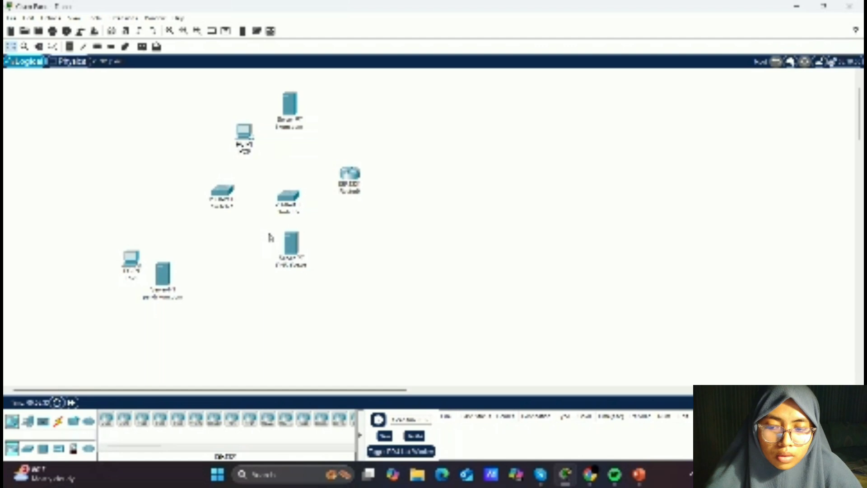
{"action": "left_click_drag", "start_coordinate": [292, 245], "coordinate": [333, 139]}
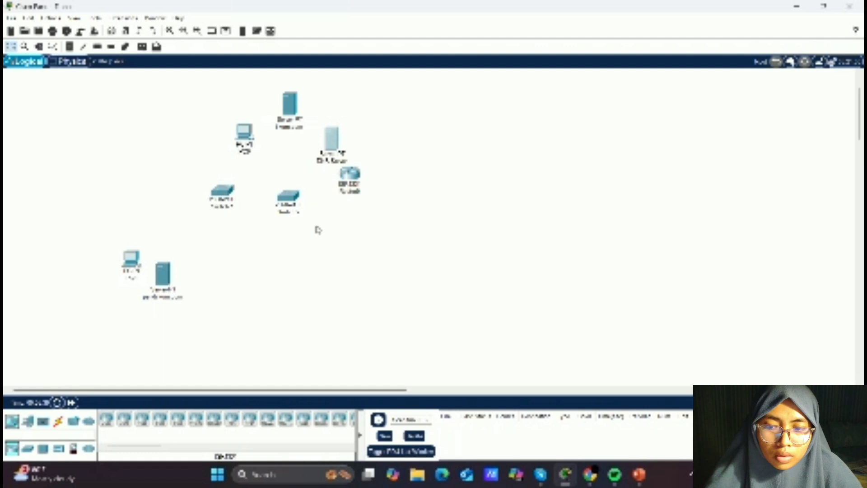
{"action": "left_click_drag", "start_coordinate": [286, 195], "coordinate": [283, 170]}
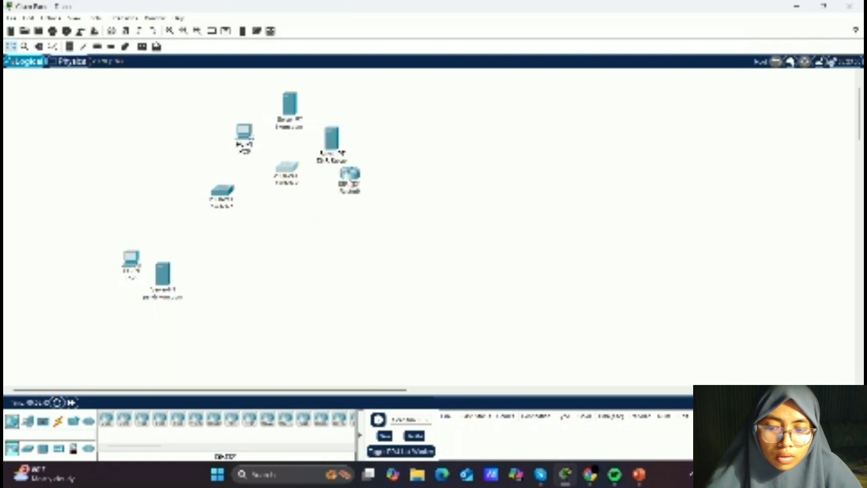
{"action": "left_click_drag", "start_coordinate": [350, 176], "coordinate": [258, 226]}
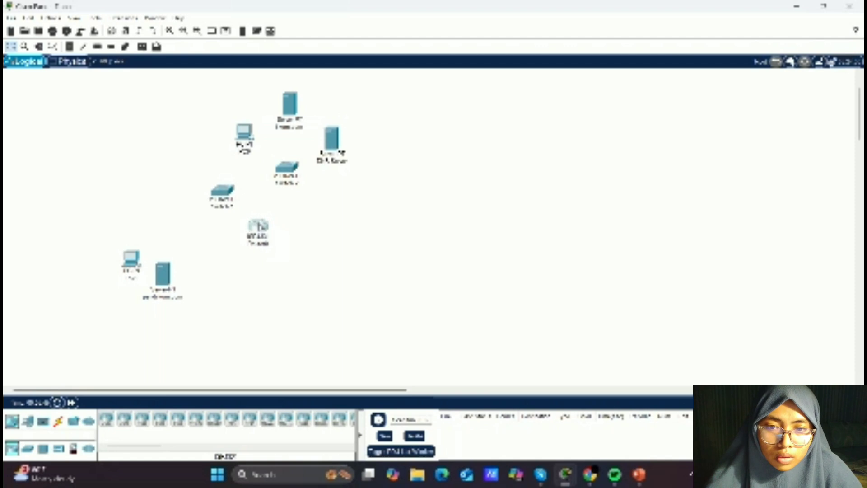
- Move the pendidikan.com server and the other switch next to the lower PC to form the second group
{"action": "scroll", "coordinate": [278, 275], "scroll_direction": "down", "scroll_amount": 1}
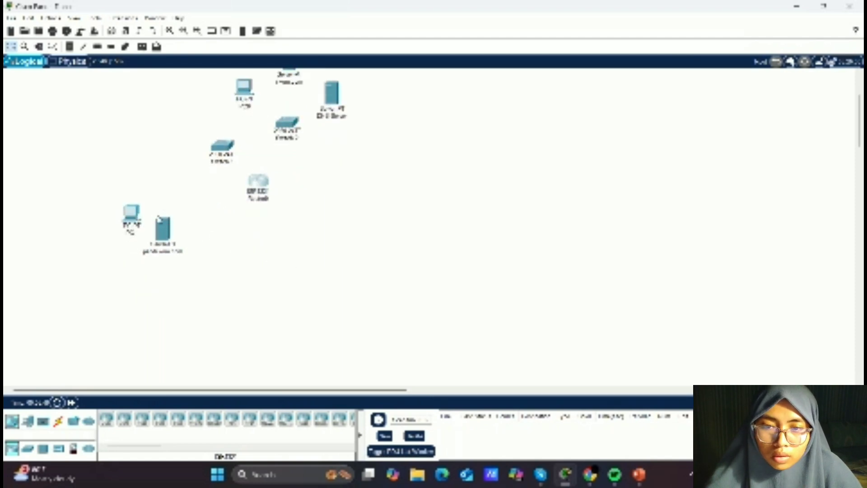
{"action": "left_click_drag", "start_coordinate": [166, 229], "coordinate": [154, 168]}
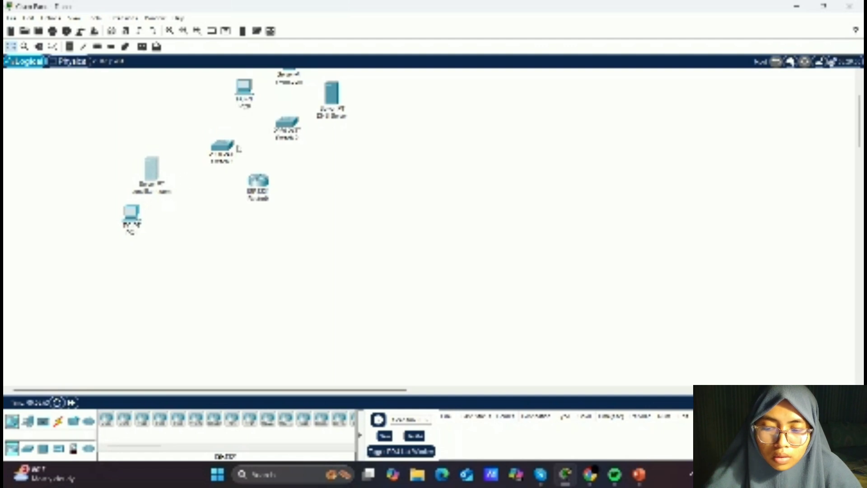
{"action": "left_click_drag", "start_coordinate": [224, 146], "coordinate": [189, 212]}
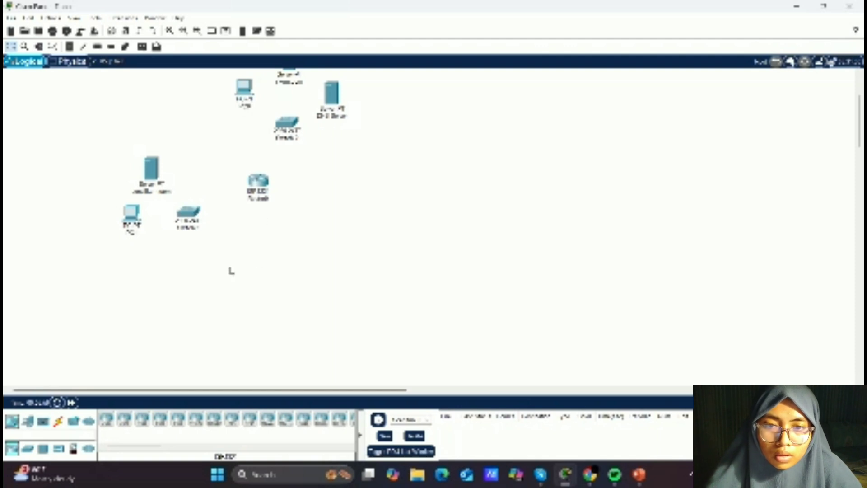
- Connect the lower PC to the lower switch with an automatic connection cable
{"action": "left_click", "coordinate": [59, 421]}
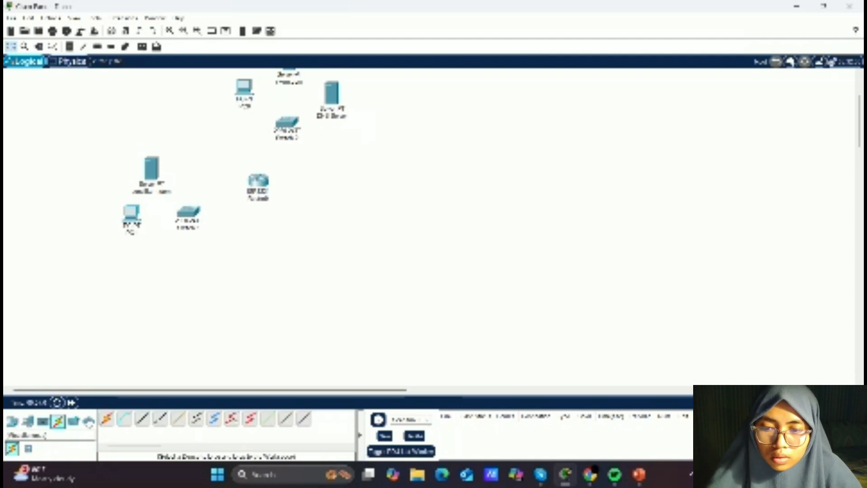
{"action": "left_click", "coordinate": [107, 420]}
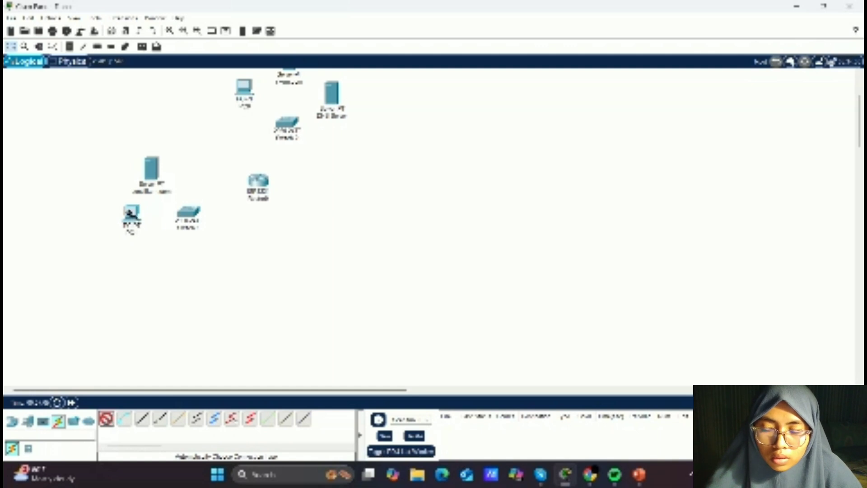
{"action": "left_click", "coordinate": [131, 213]}
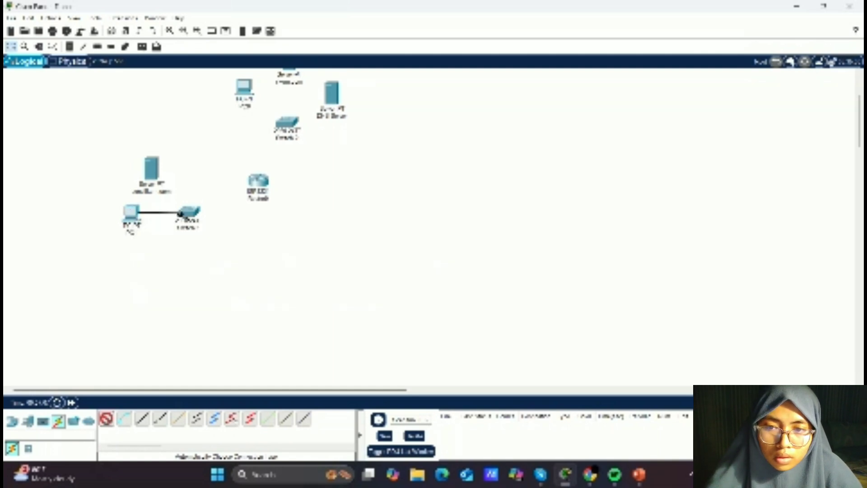
{"action": "left_click", "coordinate": [186, 212]}
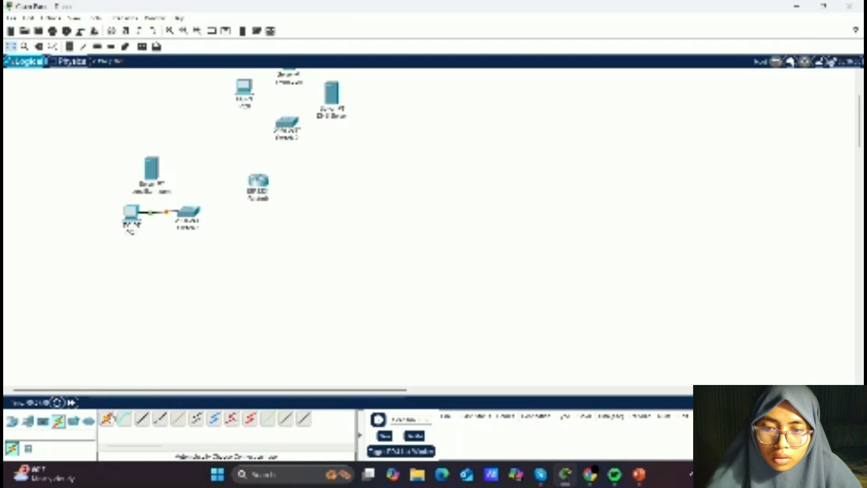
- Connect the pendidikan.com server to the lower switch with an automatic connection cable
{"action": "left_click", "coordinate": [107, 420]}
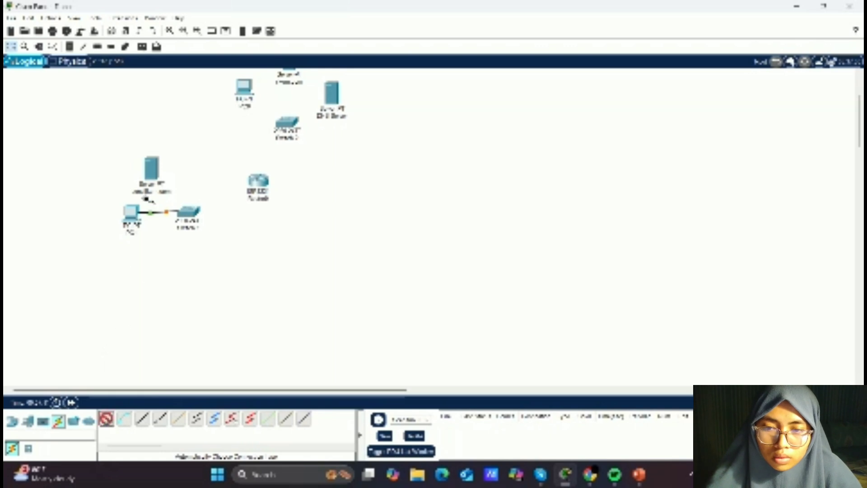
{"action": "left_click", "coordinate": [148, 179]}
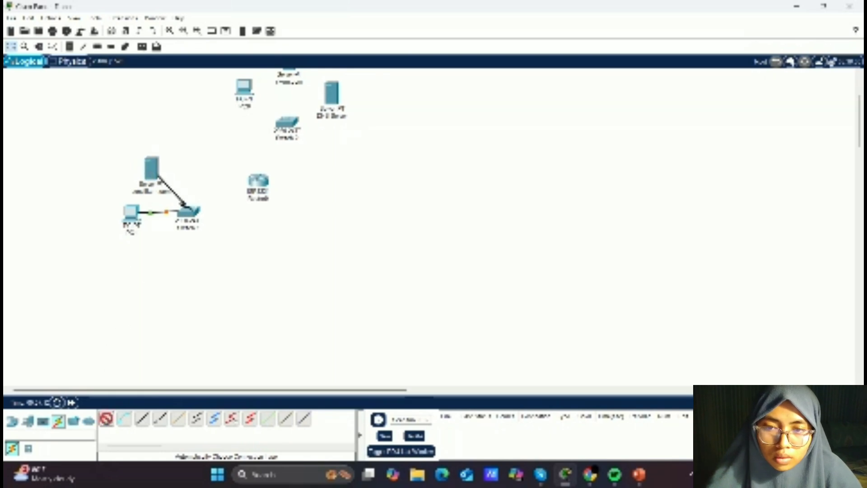
{"action": "left_click", "coordinate": [185, 209]}
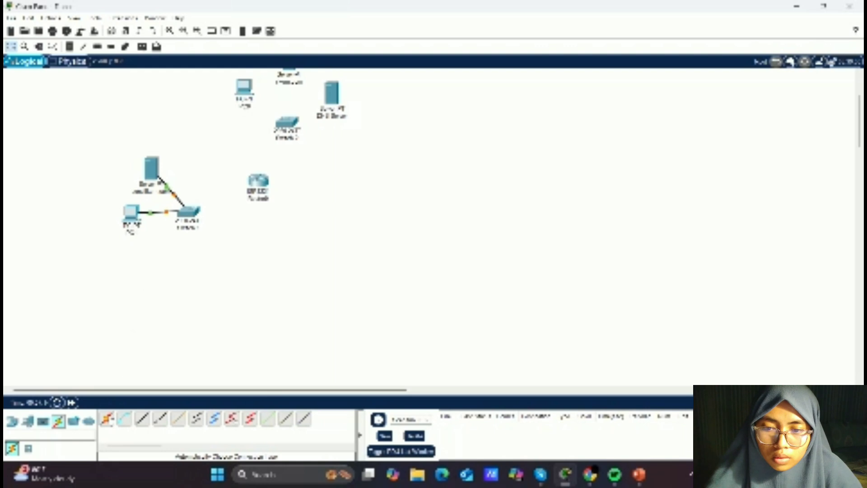
- Connect the lower switch to the router with an automatic connection cable
{"action": "left_click", "coordinate": [106, 420]}
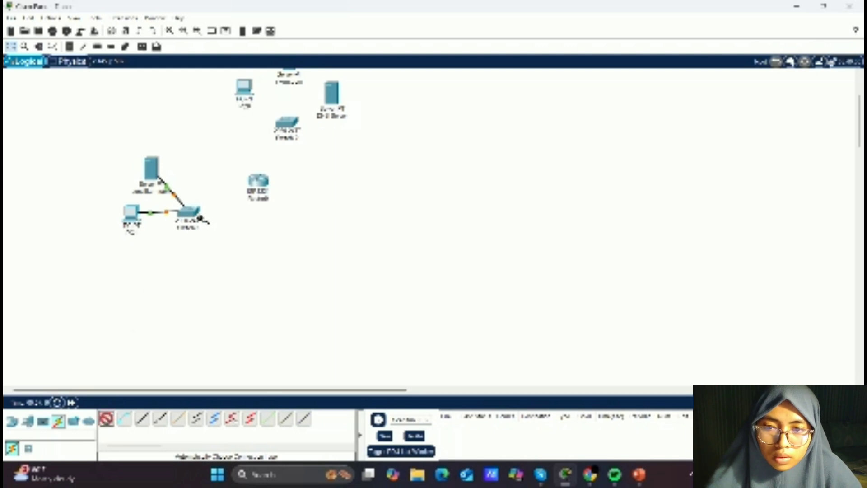
{"action": "left_click", "coordinate": [193, 209]}
{"action": "left_click", "coordinate": [257, 181]}
- Connect the router to the upper switch with an automatic connection cable
{"action": "left_click", "coordinate": [107, 420]}
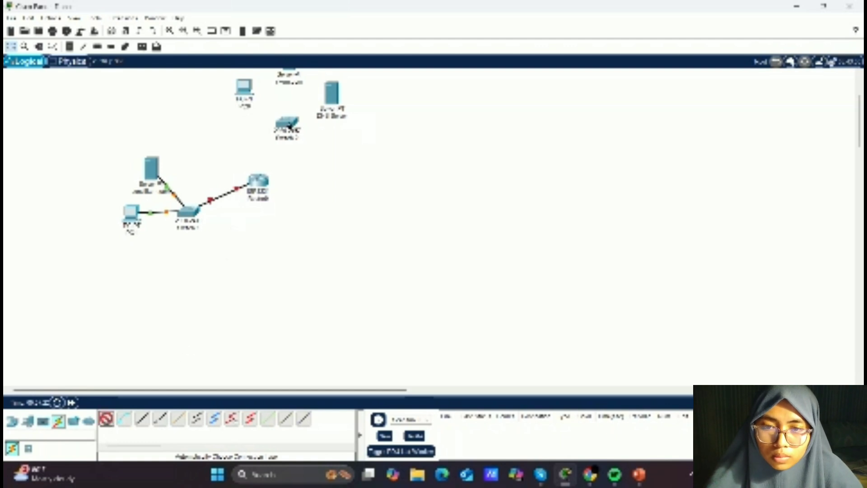
{"action": "left_click", "coordinate": [282, 119]}
{"action": "left_click", "coordinate": [259, 181]}
- Connect the upper PC to the upper switch with an automatic connection cable
{"action": "scroll", "coordinate": [314, 166], "scroll_direction": "up", "scroll_amount": 4}
{"action": "scroll", "coordinate": [314, 166], "scroll_direction": "down", "scroll_amount": 2}
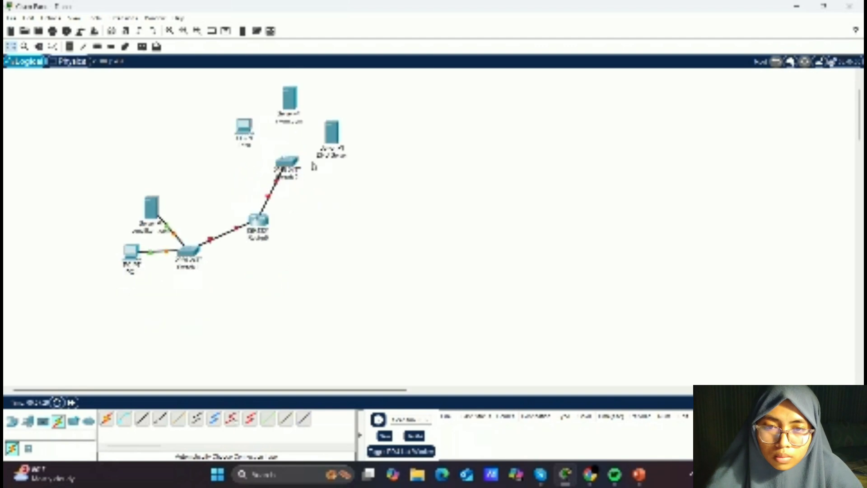
{"action": "scroll", "coordinate": [269, 253], "scroll_direction": "up", "scroll_amount": 1}
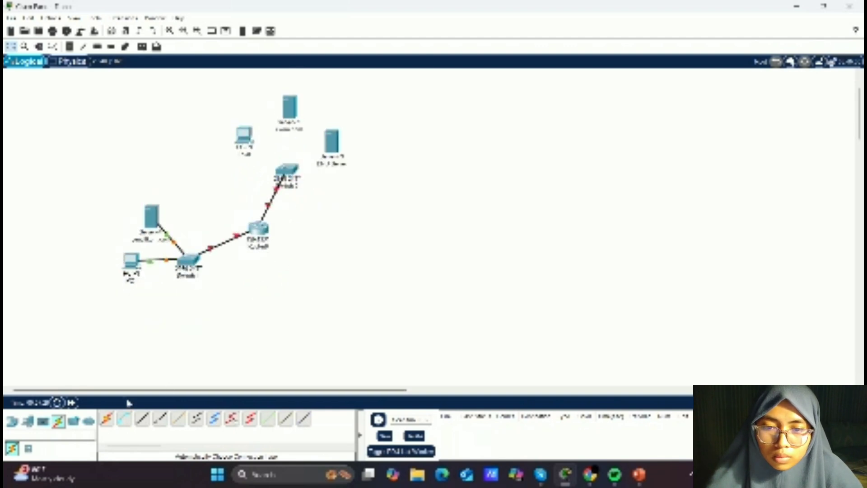
{"action": "left_click", "coordinate": [106, 419]}
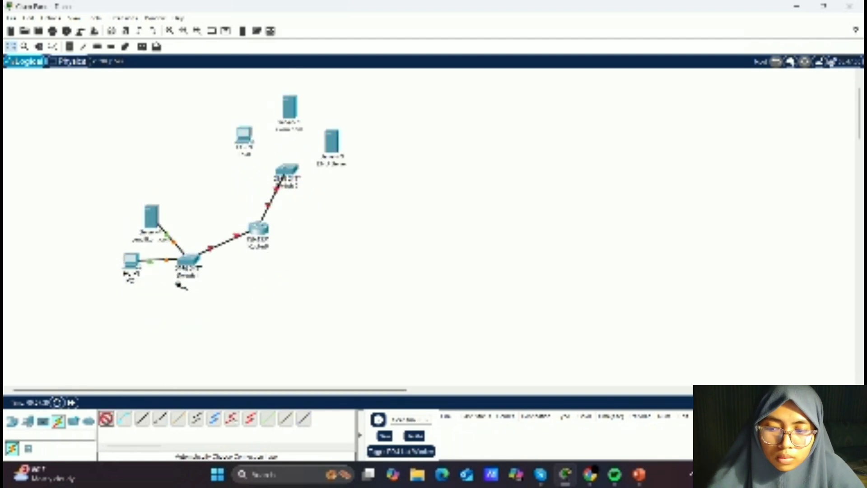
{"action": "left_click", "coordinate": [244, 135]}
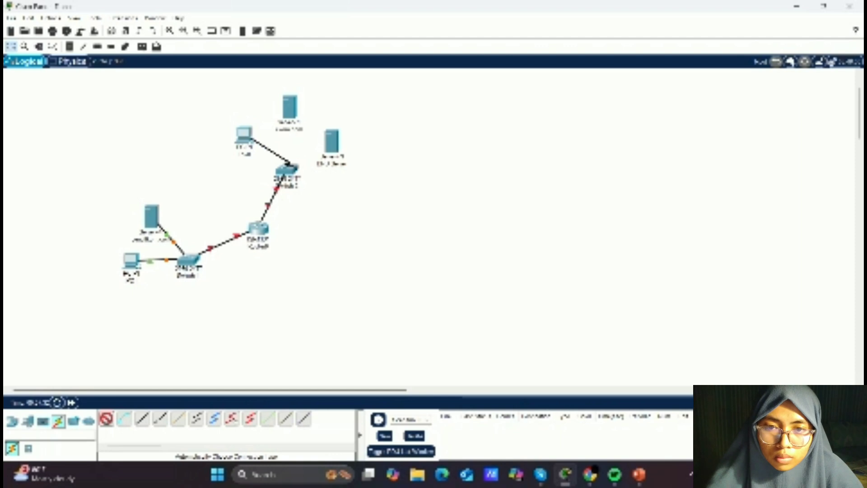
{"action": "left_click", "coordinate": [285, 170]}
- Connect the top server to the upper switch with an automatic connection cable
{"action": "left_click", "coordinate": [107, 419]}
{"action": "left_click", "coordinate": [291, 111]}
{"action": "left_click", "coordinate": [290, 115]}
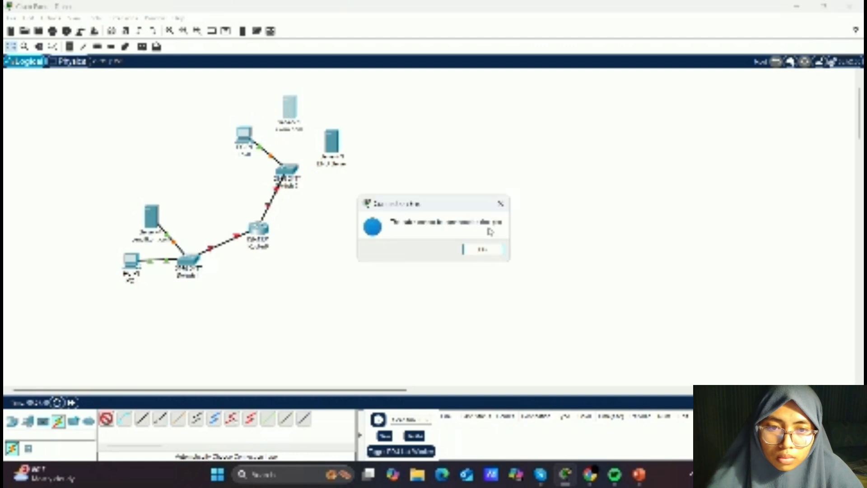
{"action": "left_click", "coordinate": [500, 203]}
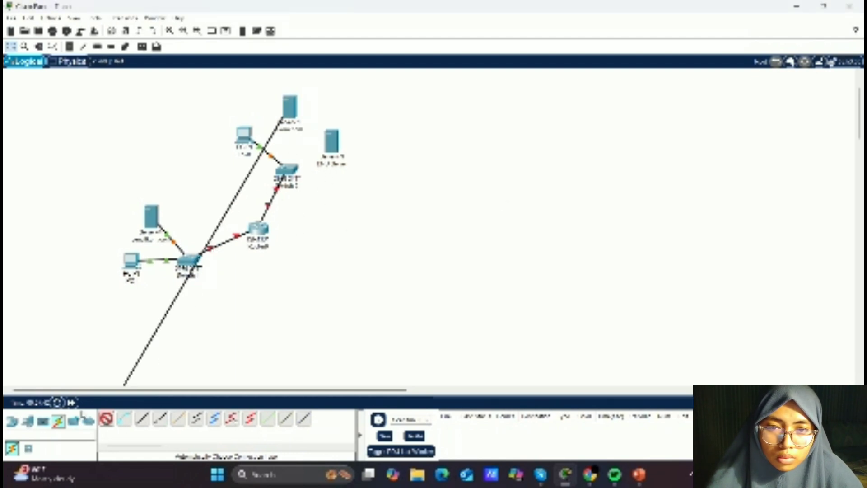
{"action": "left_click", "coordinate": [287, 169]}
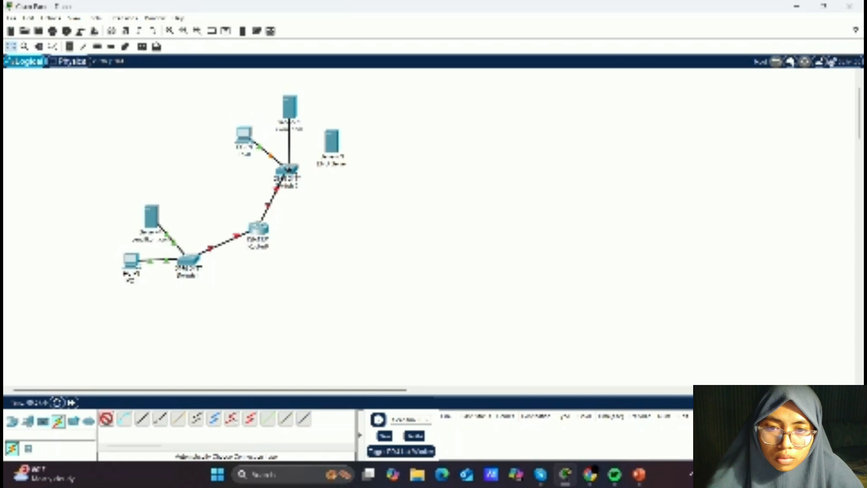
- Connect the DNS Server to the upper switch with an automatic connection cable
{"action": "left_click", "coordinate": [107, 420]}
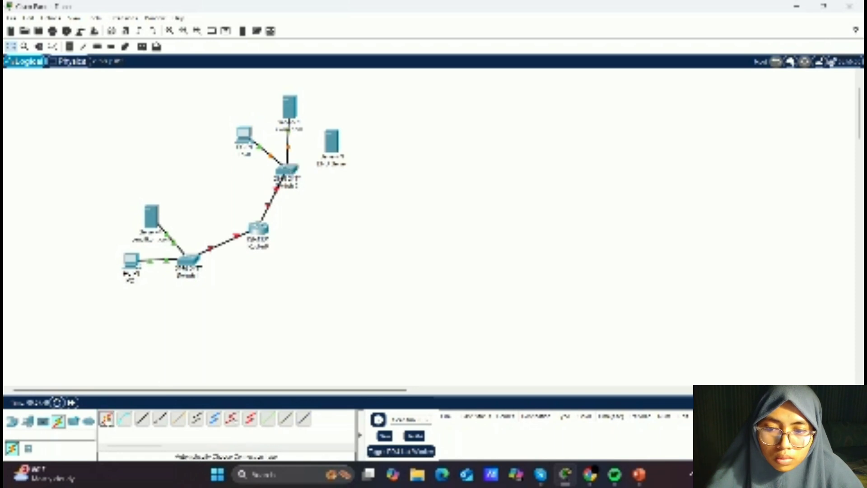
{"action": "left_click", "coordinate": [332, 141]}
{"action": "left_click", "coordinate": [290, 169]}
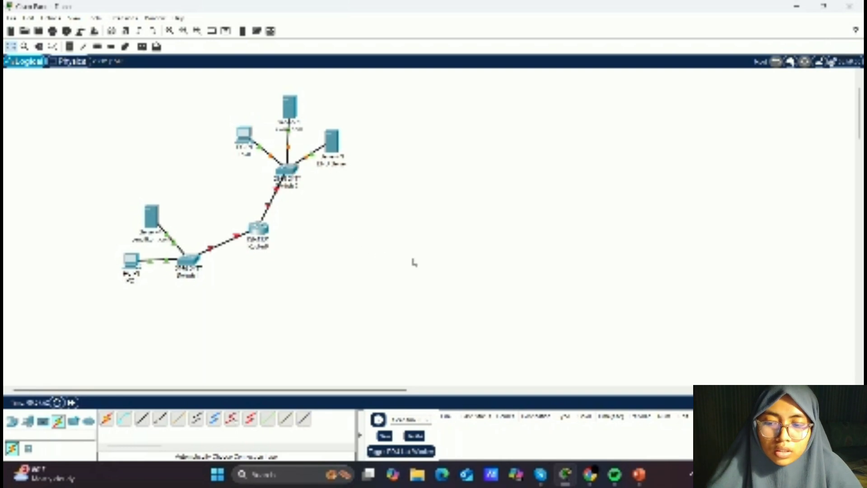
- Set the router's GigabitEthernet0/0/0 IP address to 192.168.10.1 with the default subnet mask
{"action": "scroll", "coordinate": [413, 261], "scroll_direction": "down", "scroll_amount": 4}
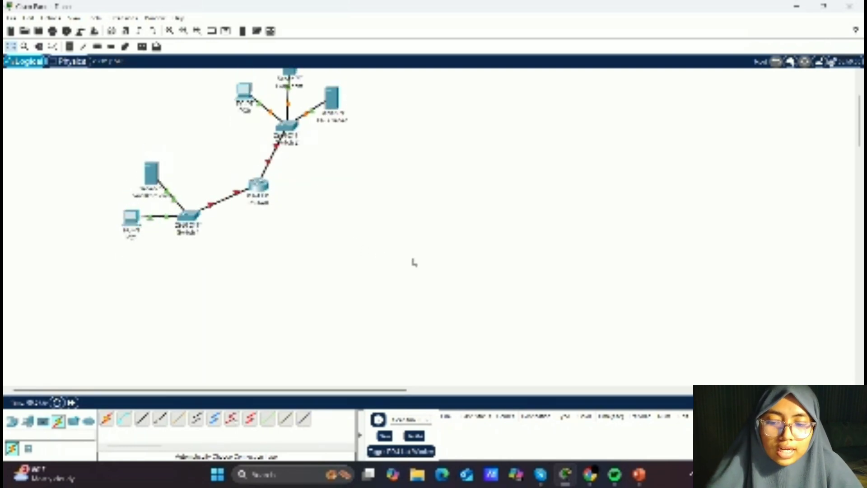
{"action": "scroll", "coordinate": [355, 228], "scroll_direction": "up", "scroll_amount": 4}
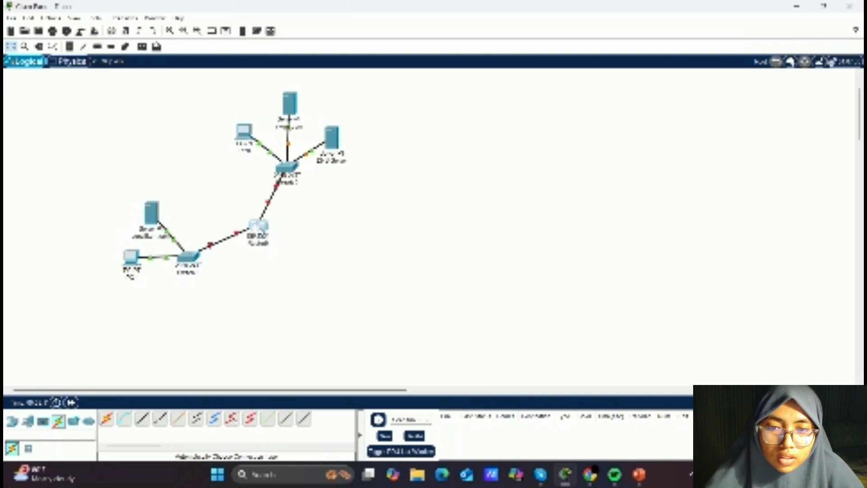
{"action": "left_click", "coordinate": [262, 228]}
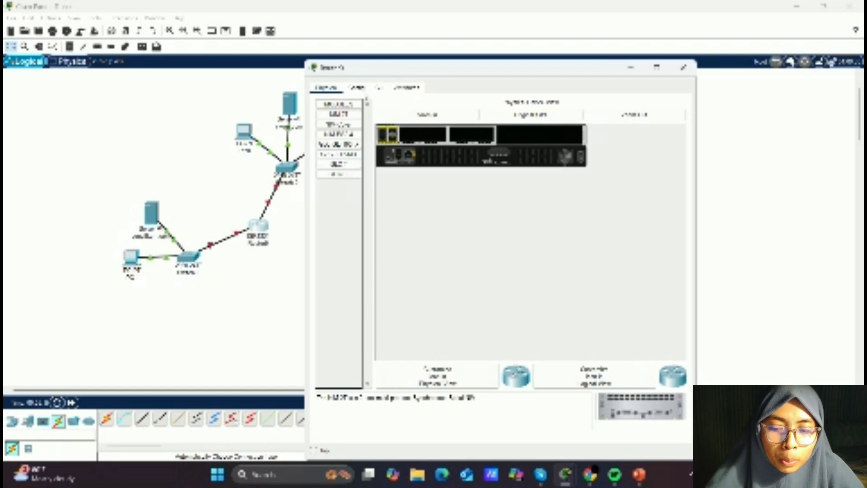
{"action": "left_click", "coordinate": [357, 87]}
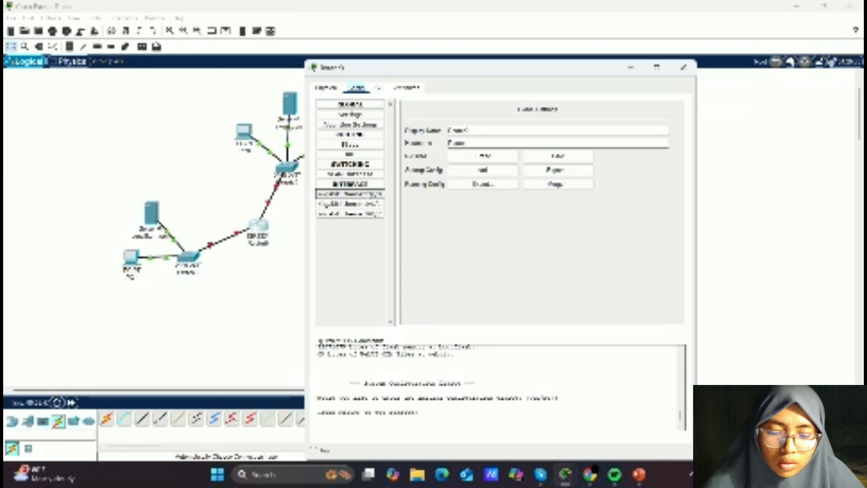
{"action": "left_click", "coordinate": [350, 193]}
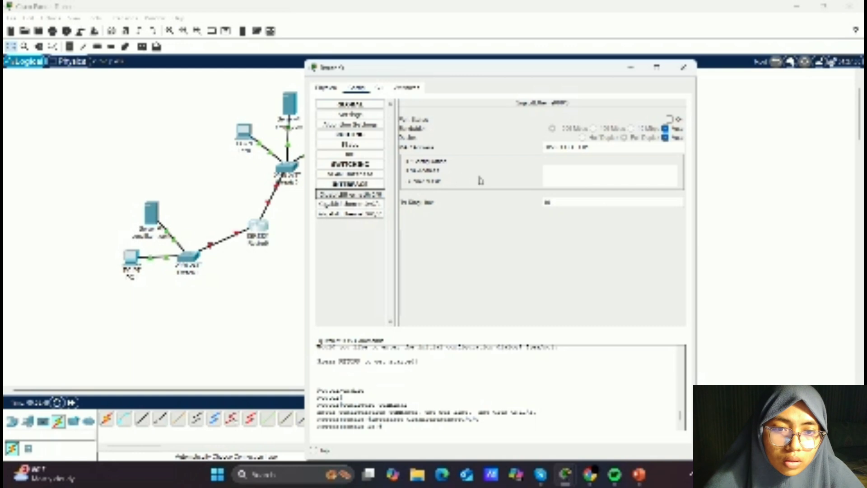
{"action": "left_click", "coordinate": [578, 169]}
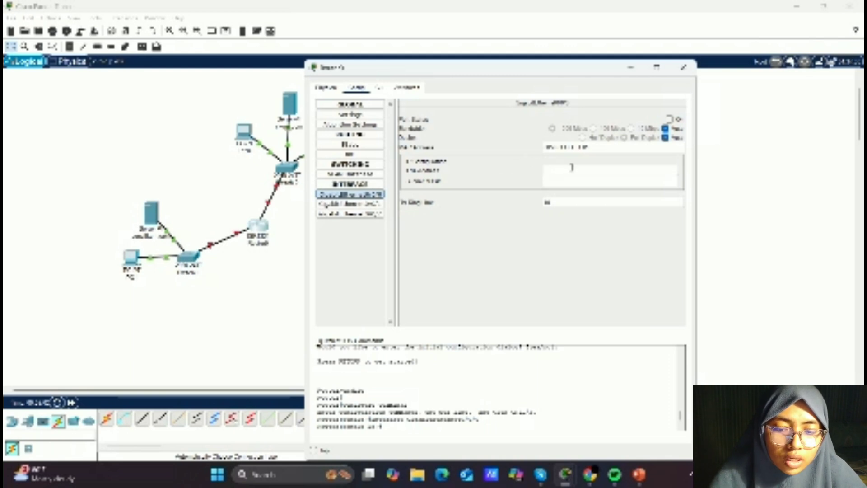
{"action": "type", "text": "19"}
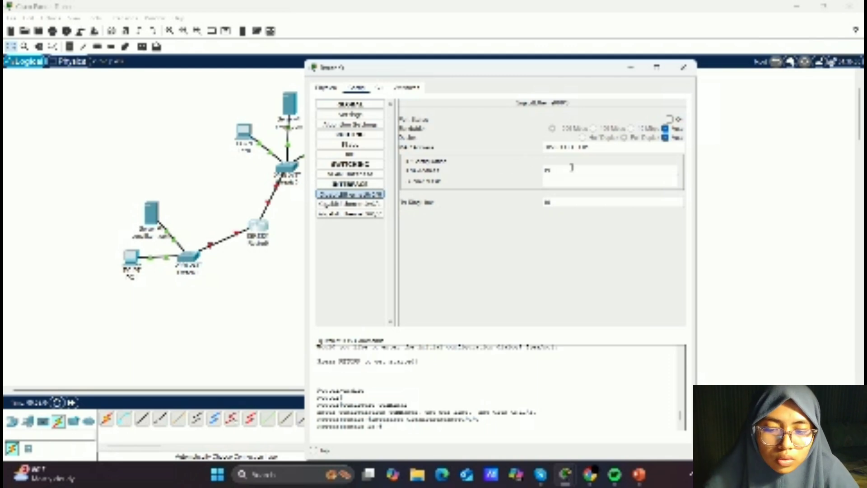
{"action": "type", "text": "2.168.1"}
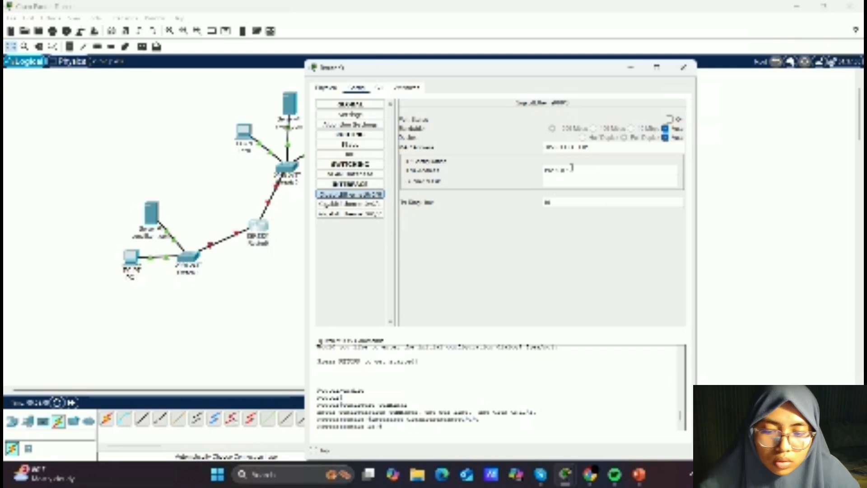
{"action": "type", "text": "0.1"}
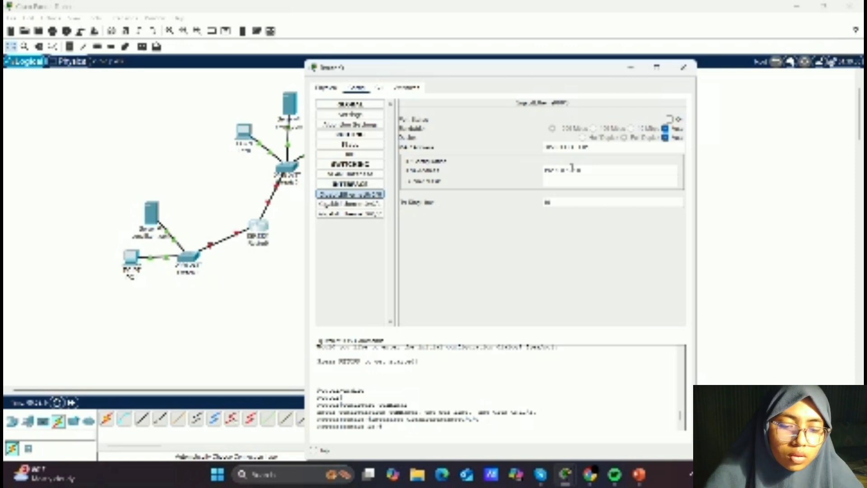
{"action": "key", "text": "Tab"}
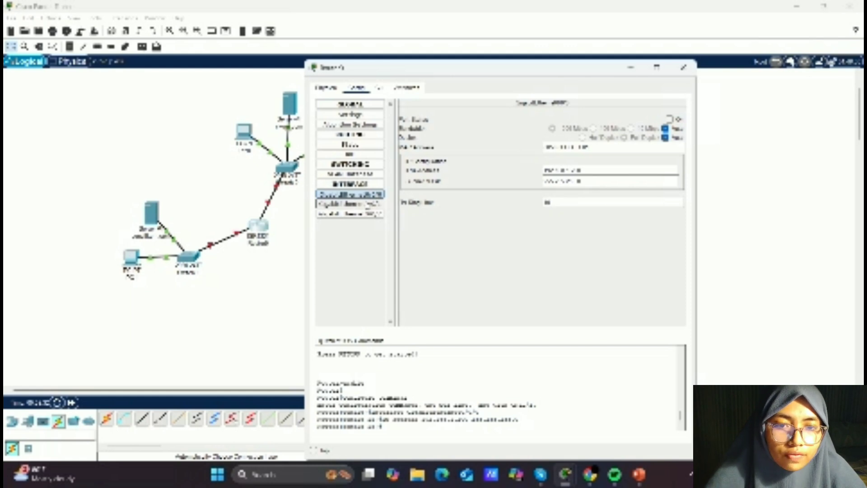
- Assign an IP address to the router's GigabitEthernet0/0/1 interface and switch that port on
{"action": "left_click", "coordinate": [369, 206]}
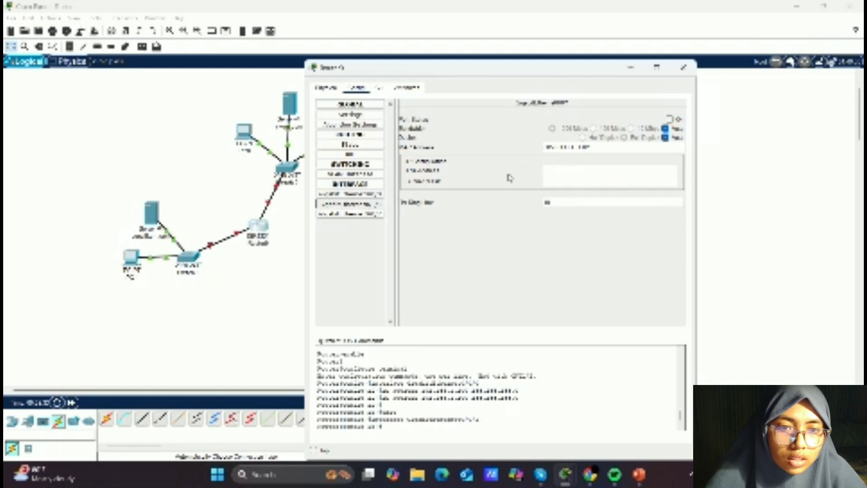
{"action": "left_click", "coordinate": [545, 169]}
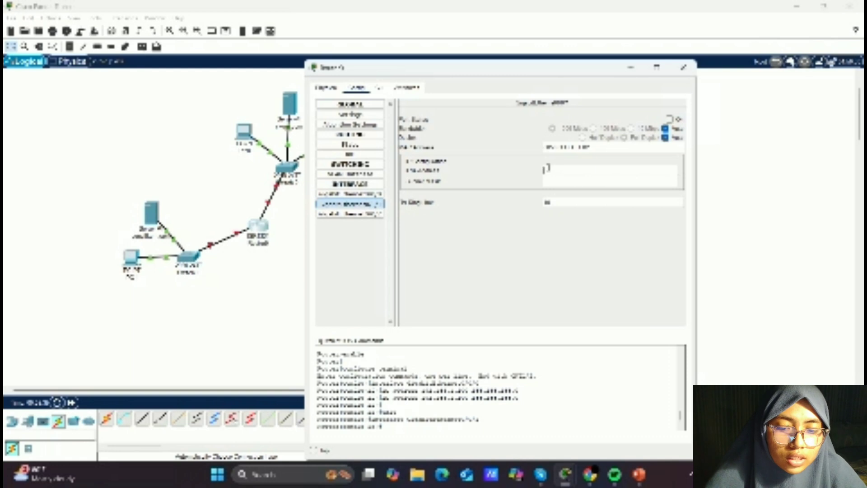
{"action": "type", "text": "1"}
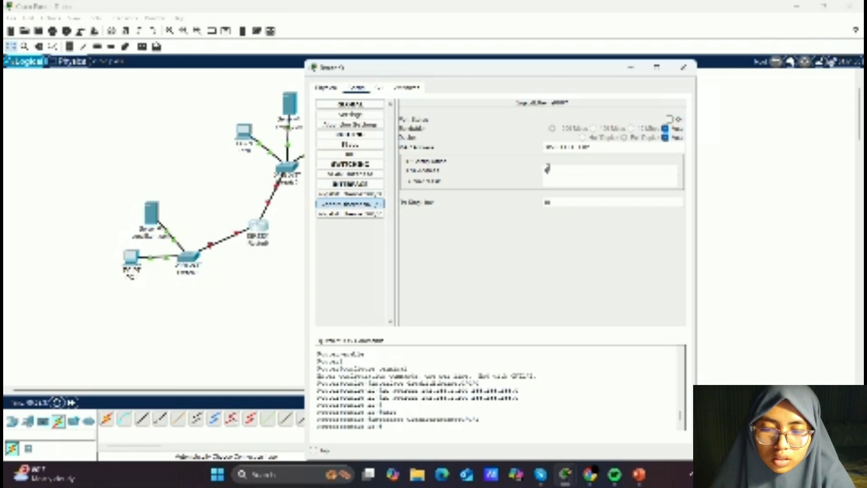
{"action": "type", "text": "92."}
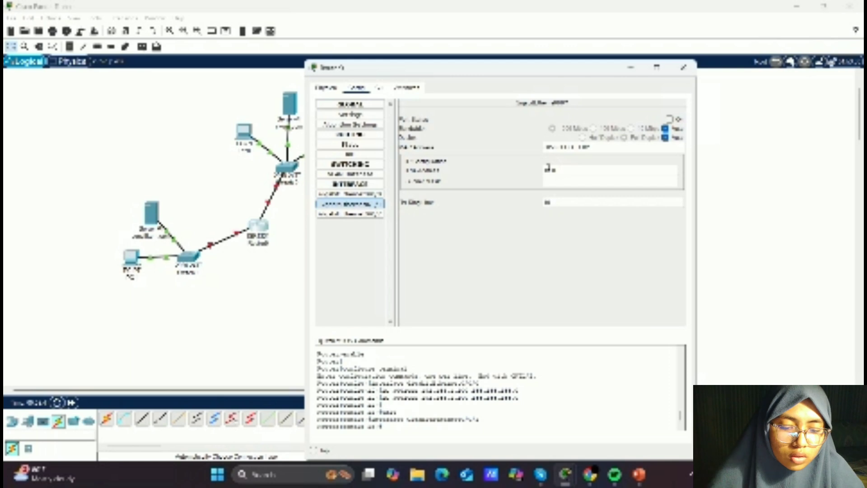
{"action": "type", "text": "16"}
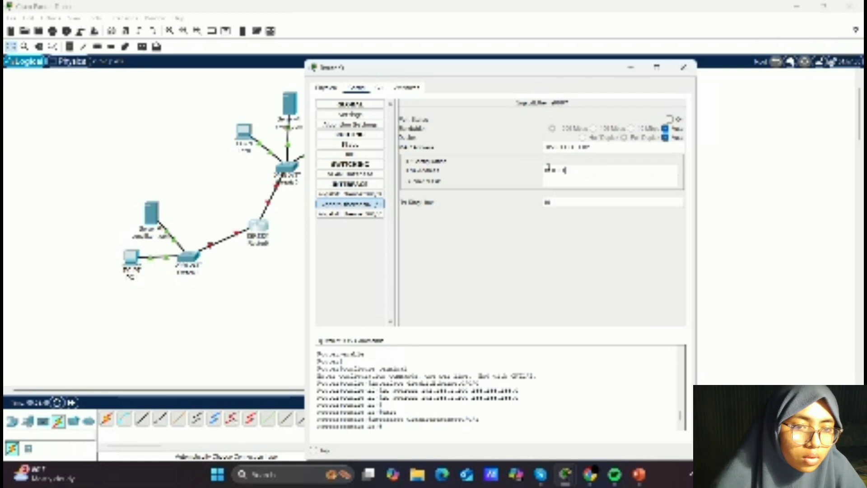
{"action": "key", "text": "Tab"}
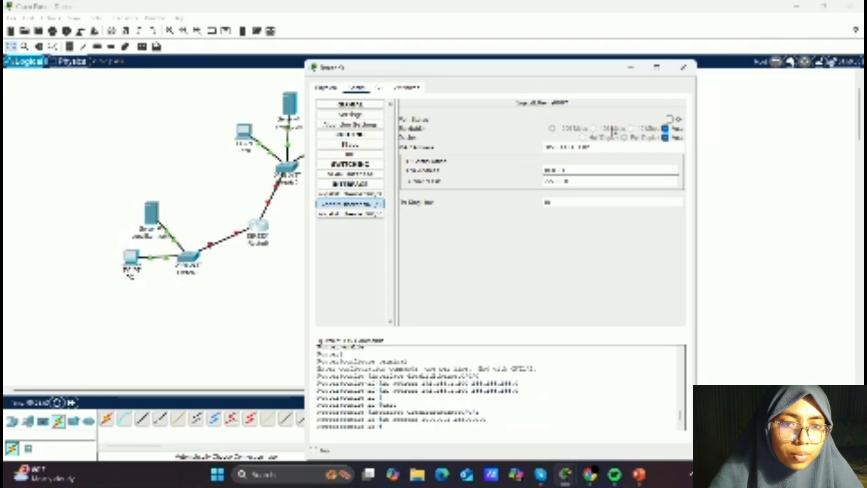
{"action": "left_click", "coordinate": [671, 119]}
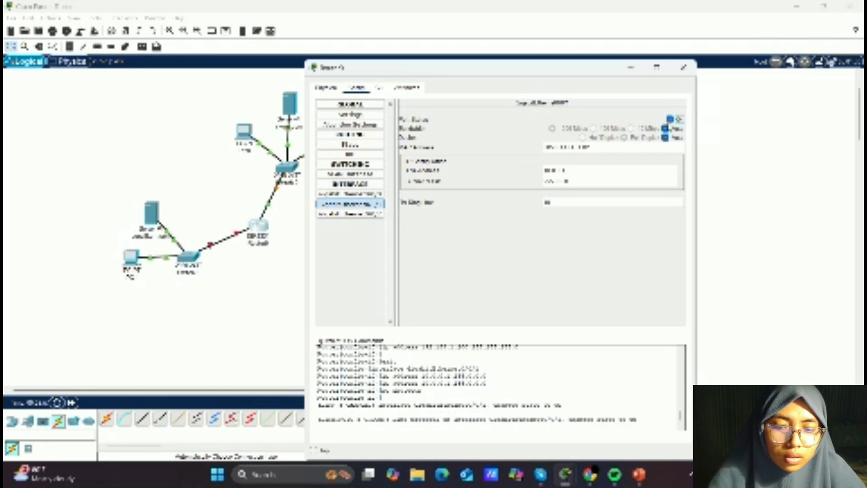
{"action": "left_click", "coordinate": [691, 70]}
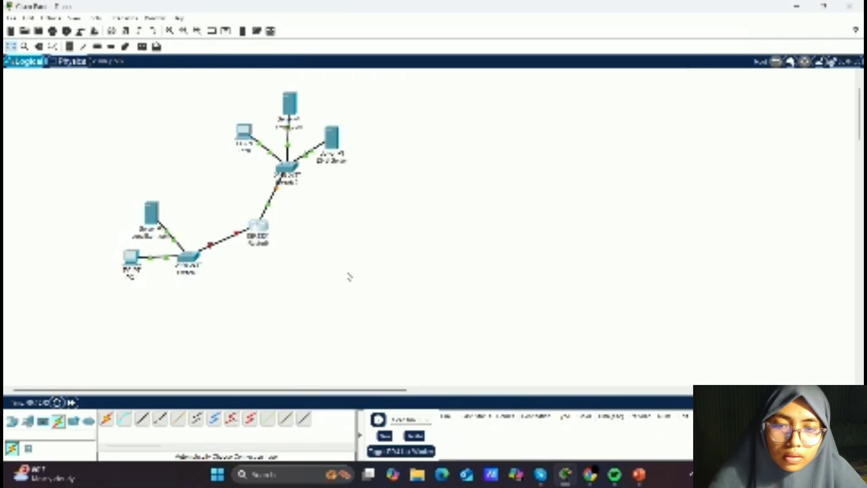
- Switch on the router's GigabitEthernet0/0/0 port
{"action": "scroll", "coordinate": [280, 246], "scroll_direction": "down", "scroll_amount": 3}
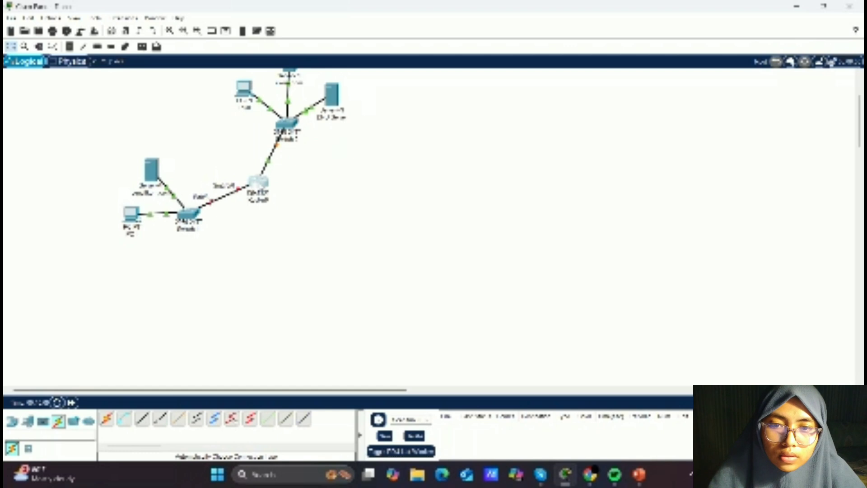
{"action": "left_click", "coordinate": [257, 183]}
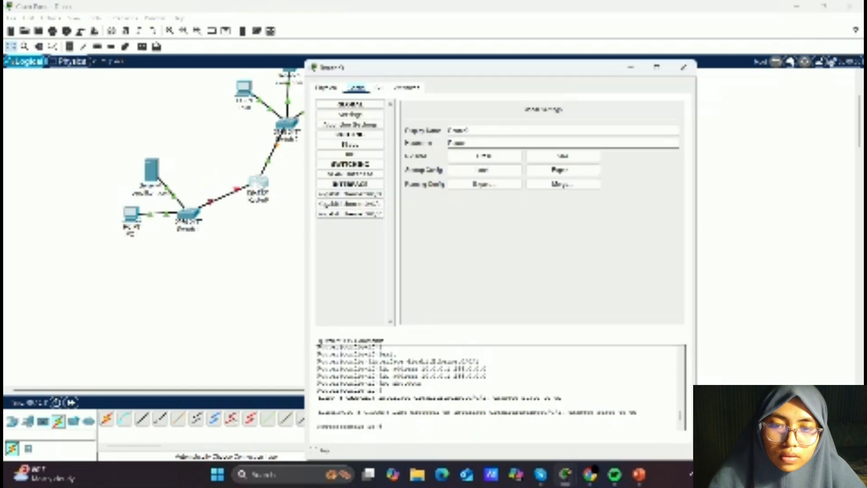
{"action": "left_click", "coordinate": [355, 195]}
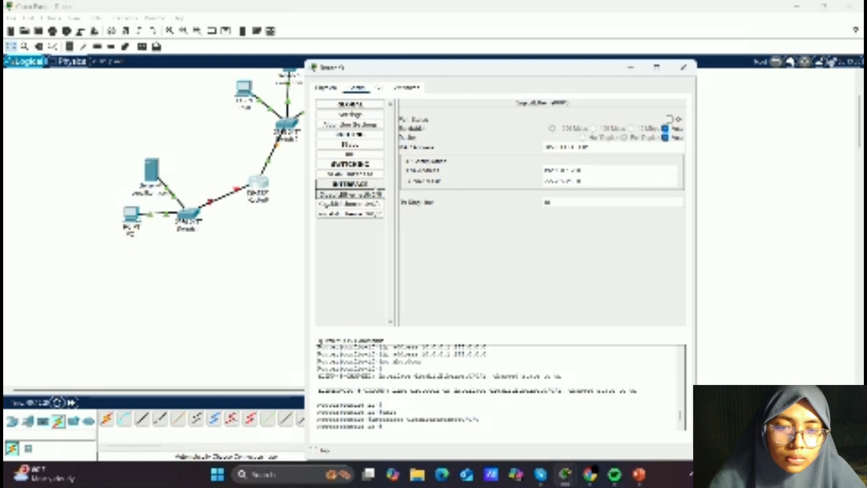
{"action": "left_click", "coordinate": [373, 204]}
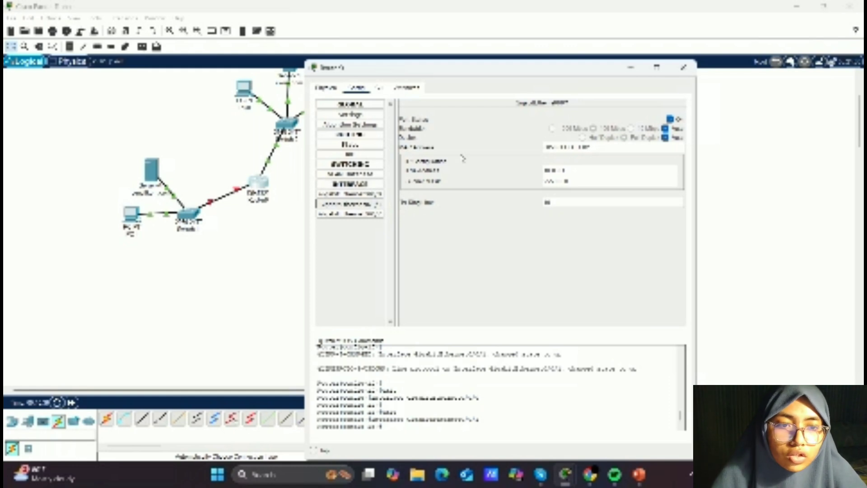
{"action": "left_click", "coordinate": [378, 194]}
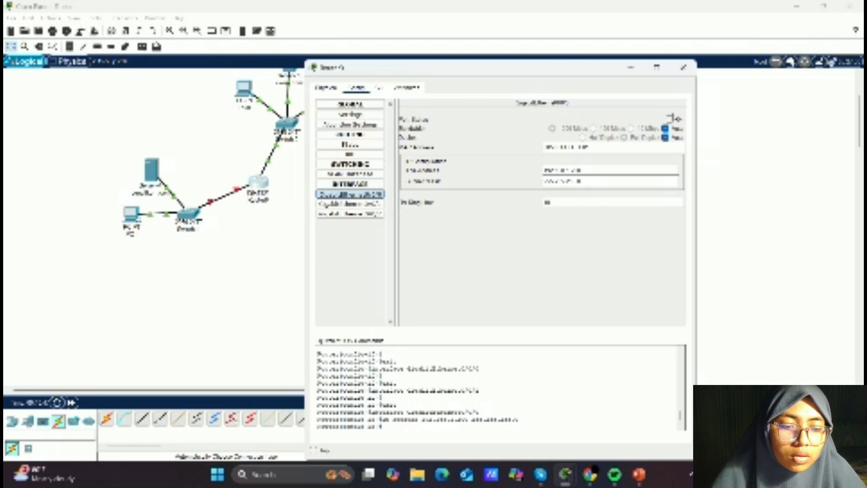
{"action": "left_click", "coordinate": [670, 119]}
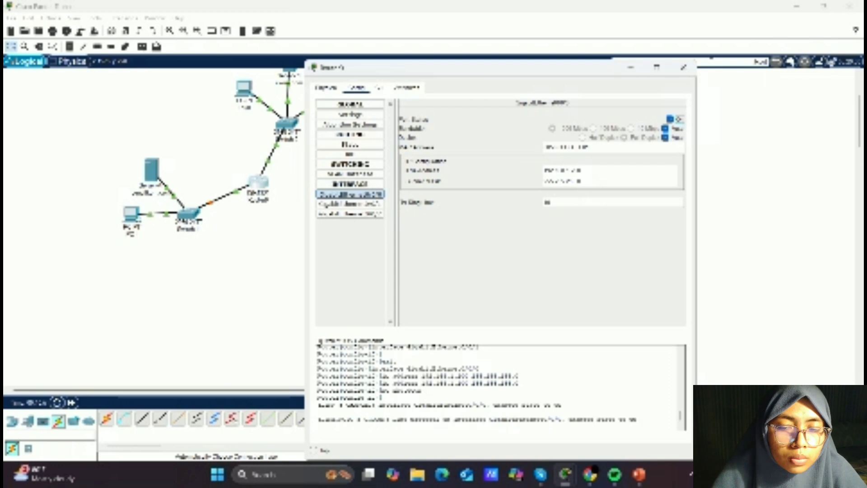
{"action": "left_click", "coordinate": [684, 67]}
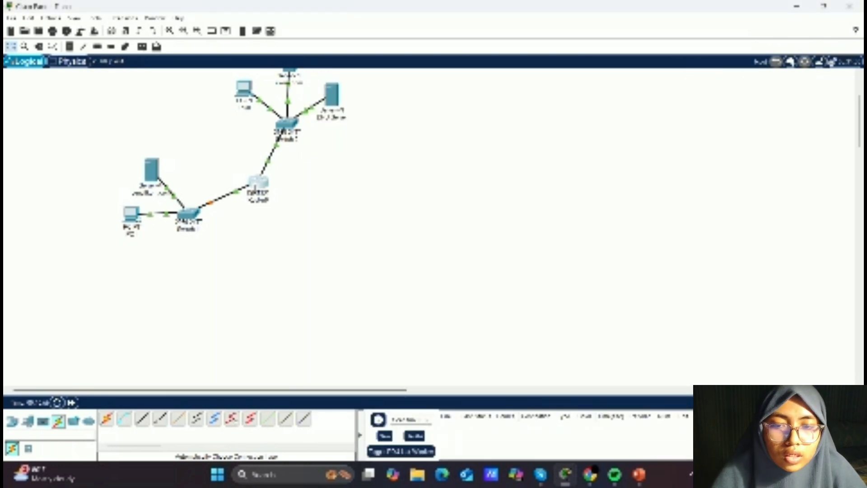
- Review the router's GigabitEthernet0/0/0 and GigabitEthernet0/0/1 interface settings
{"action": "left_click", "coordinate": [256, 186]}
{"action": "left_click", "coordinate": [371, 196]}
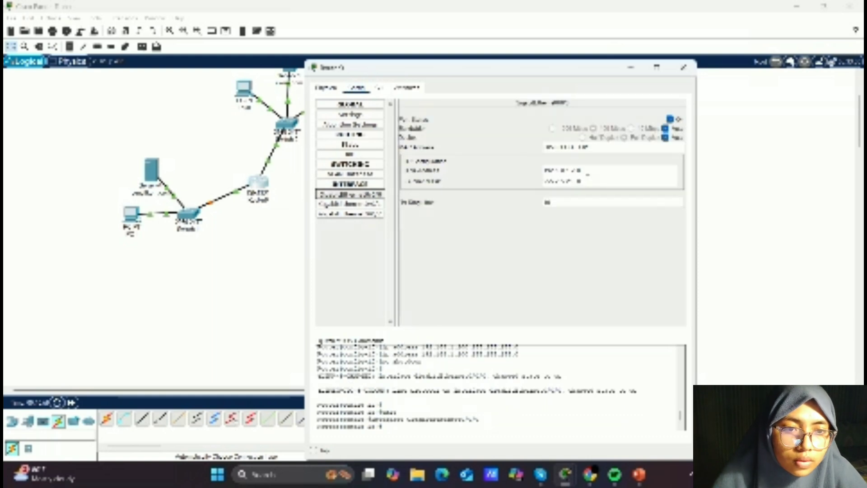
{"action": "left_click", "coordinate": [371, 204]}
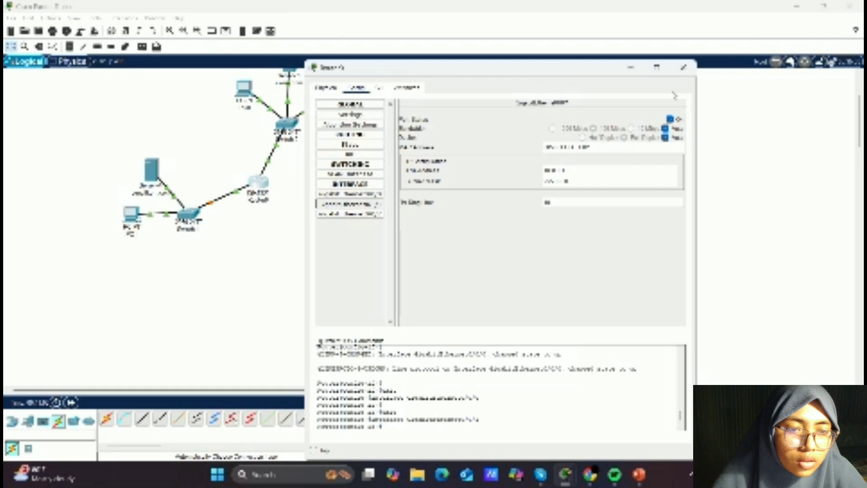
{"action": "left_click", "coordinate": [684, 68]}
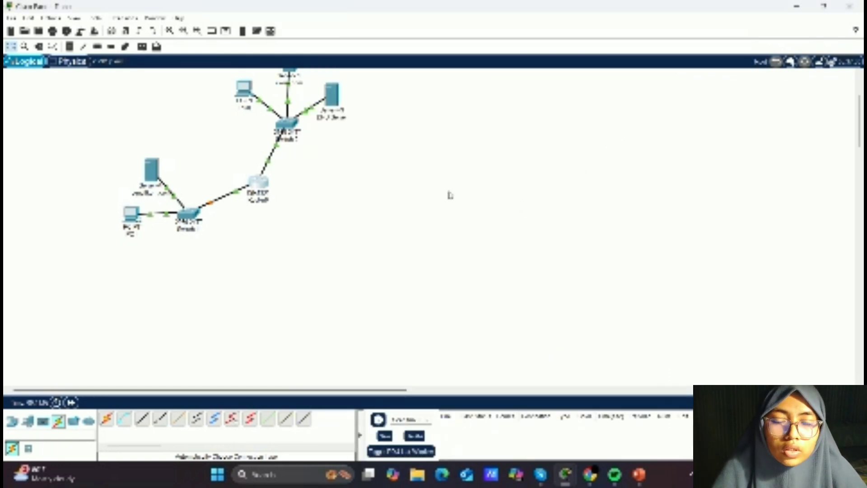
{"action": "scroll", "coordinate": [450, 195], "scroll_direction": "up", "scroll_amount": 1}
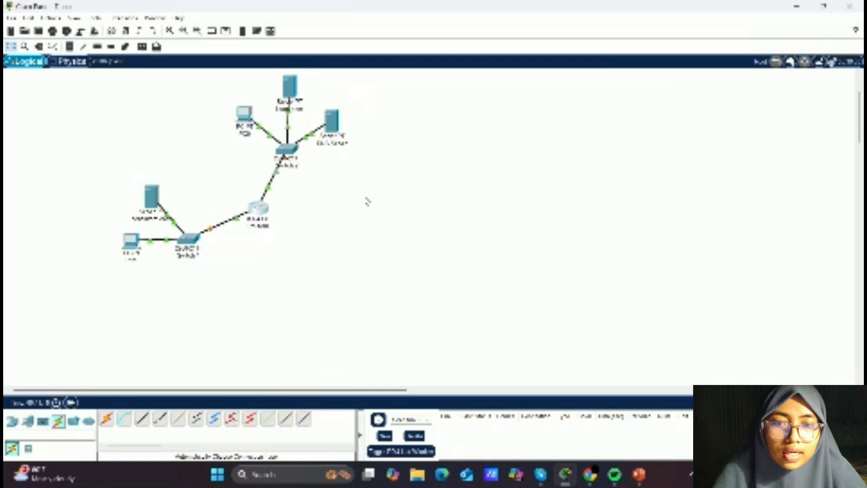
{"action": "scroll", "coordinate": [368, 200], "scroll_direction": "up", "scroll_amount": 2}
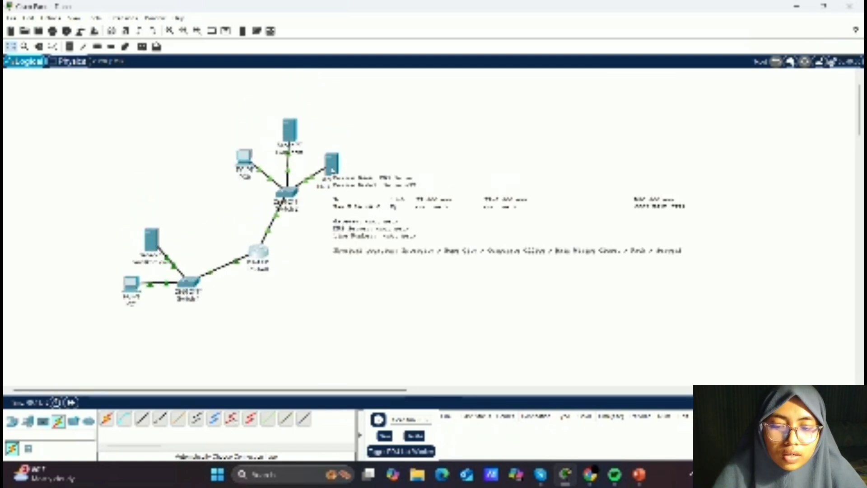
- Enter the DNS Server's 192.168 default gateway and open its FastEthernet0 interface settings
{"action": "left_click", "coordinate": [332, 168]}
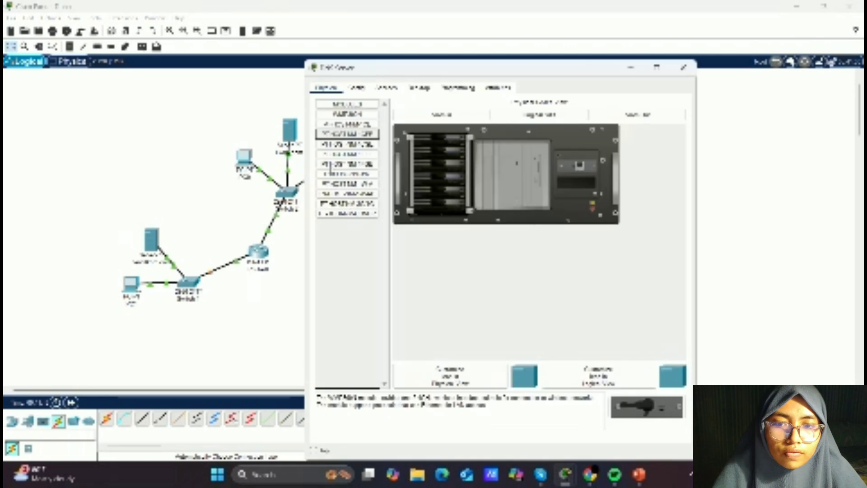
{"action": "left_click", "coordinate": [357, 88]}
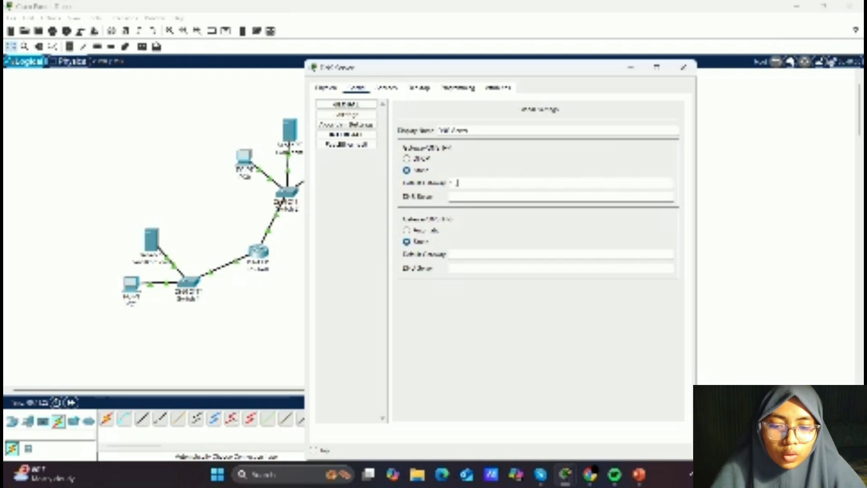
{"action": "type", "text": "2.168"}
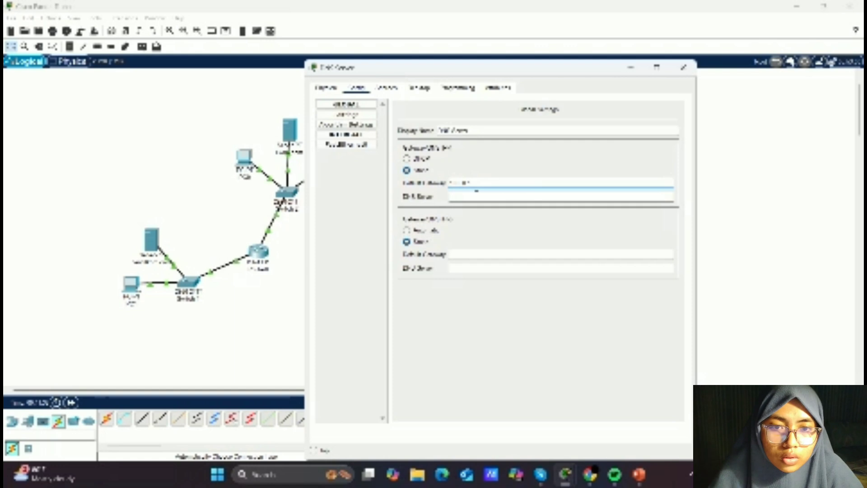
{"action": "left_click", "coordinate": [366, 146]}
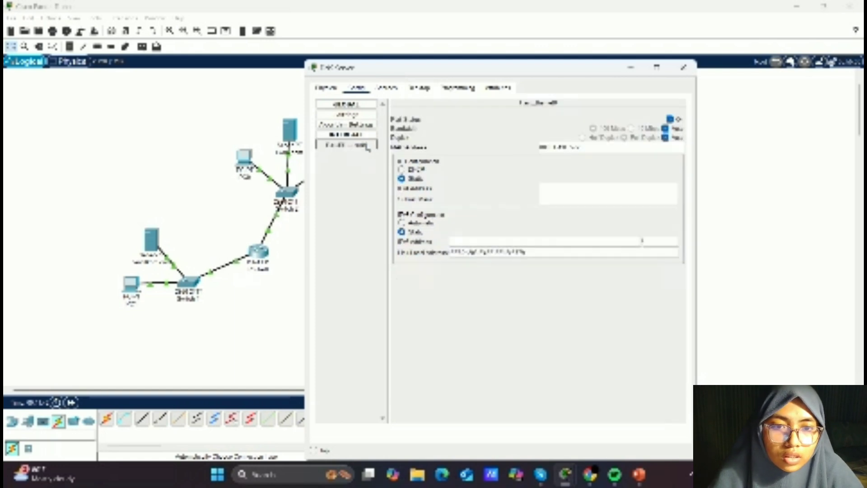
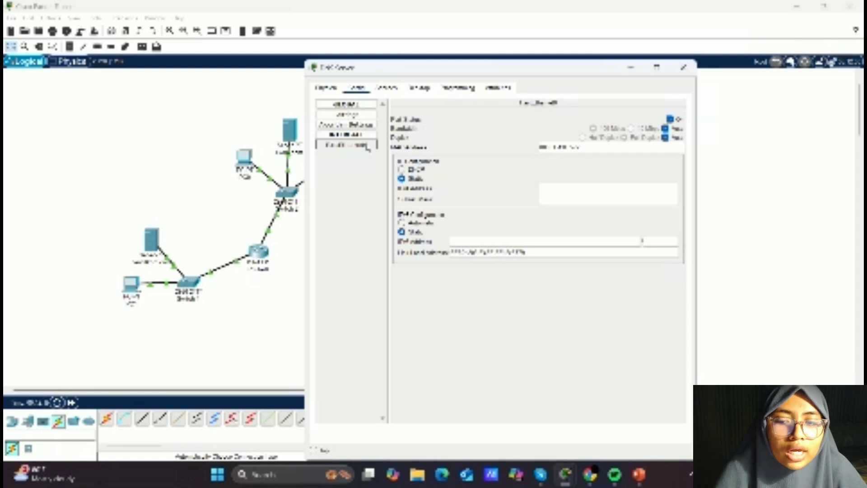
- Enter the DNS Server's FastEthernet0 IP address and set its DNS server to 10.0.0.2
{"action": "left_click", "coordinate": [572, 188]}
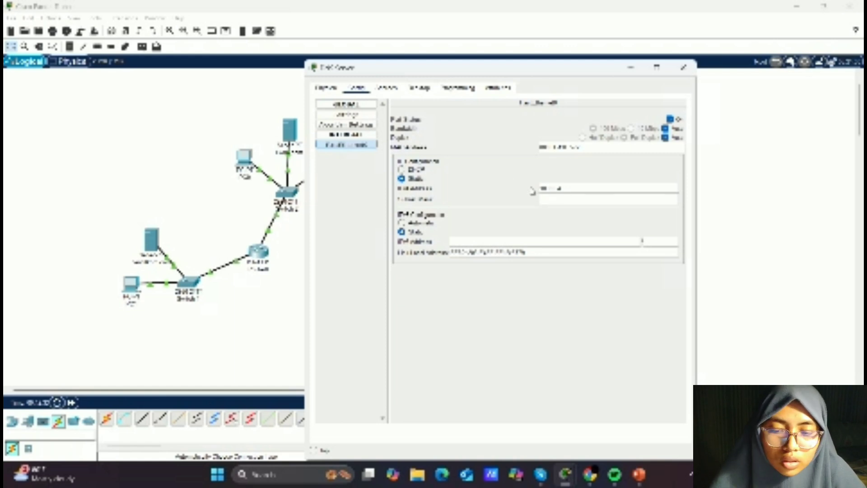
{"action": "left_click", "coordinate": [348, 115]}
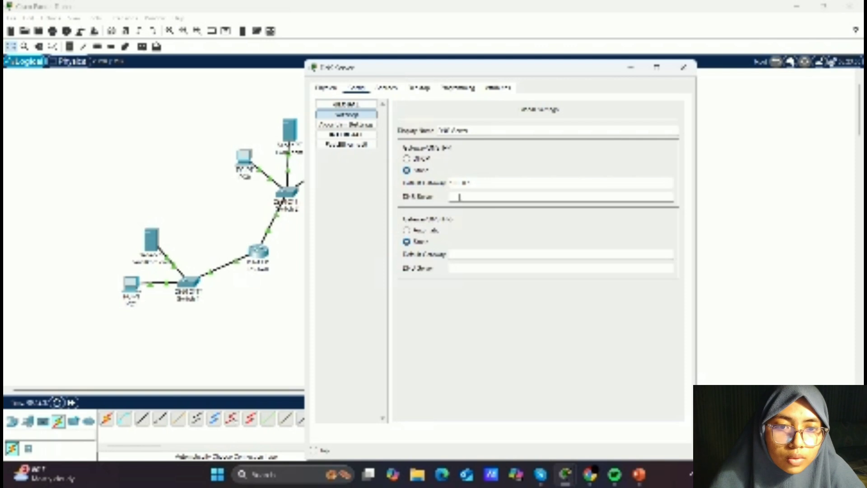
{"action": "type", "text": "10.0"}
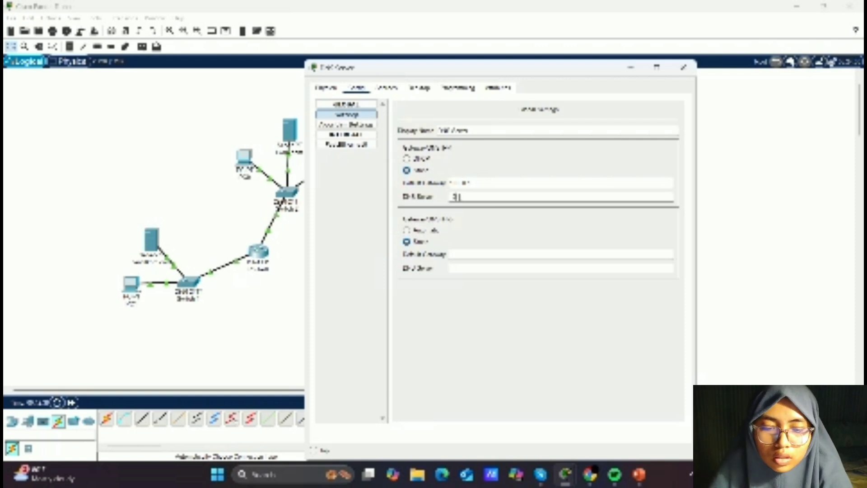
{"action": "type", "text": ".0"}
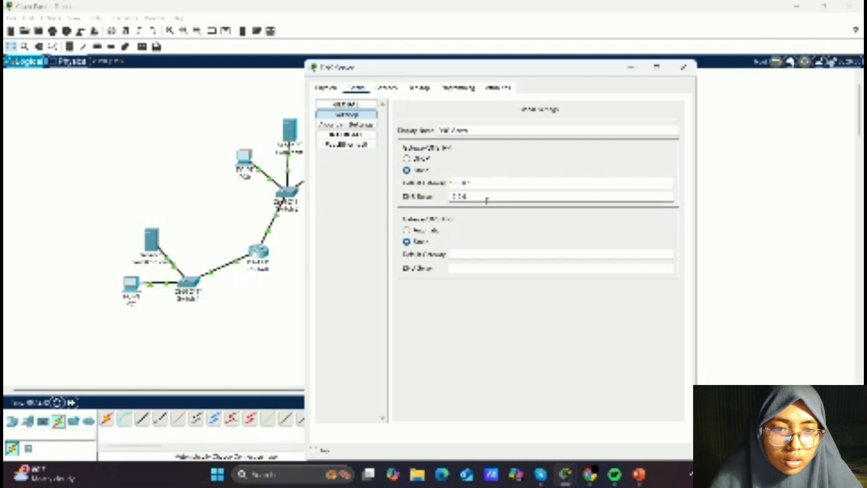
{"action": "type", "text": ".2"}
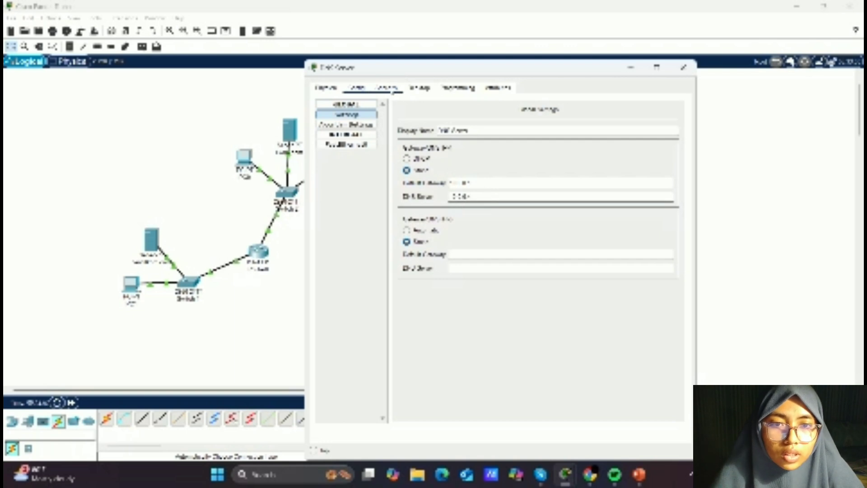
- Turn off the DNS Server's HTTP and HTTPS services, check its DNS service, and close its window
{"action": "left_click", "coordinate": [392, 89]}
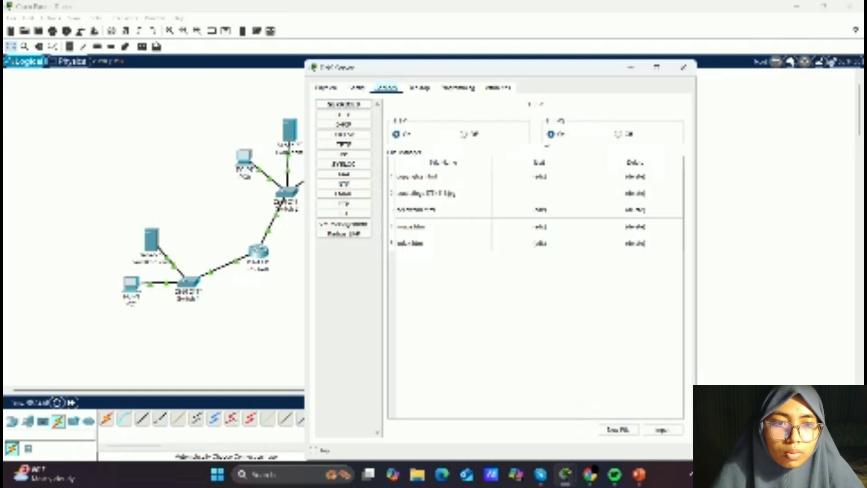
{"action": "left_click", "coordinate": [618, 135]}
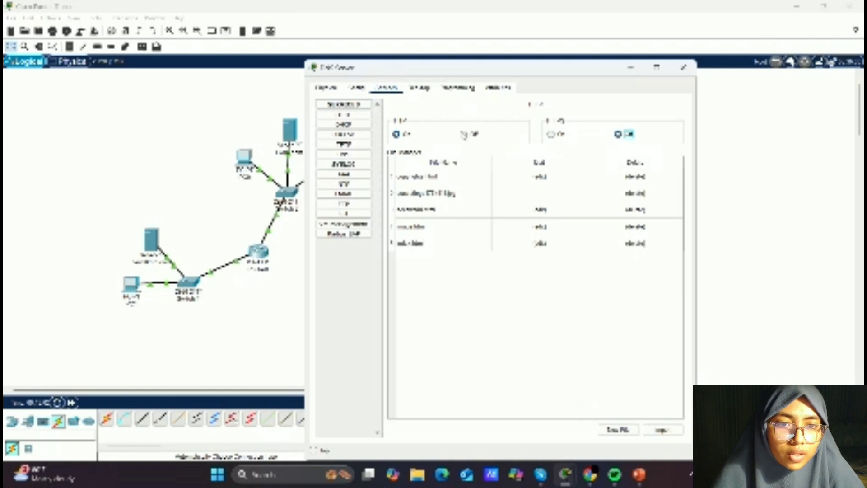
{"action": "left_click", "coordinate": [464, 135]}
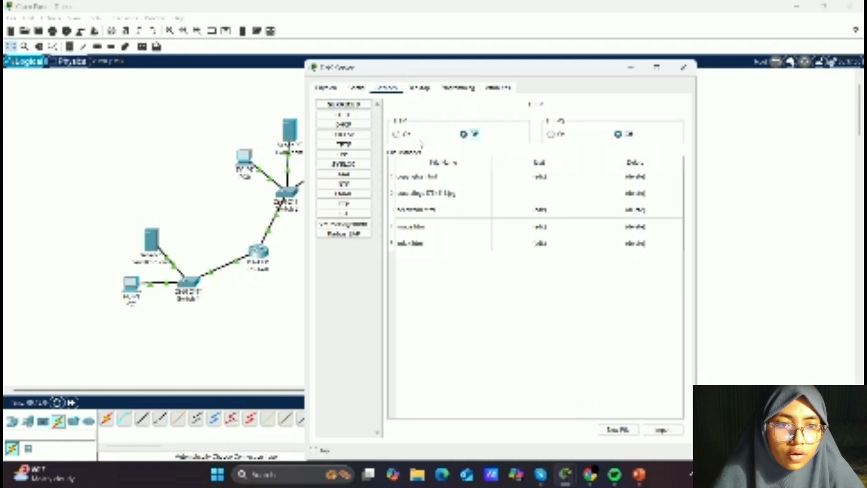
{"action": "left_click", "coordinate": [360, 154]}
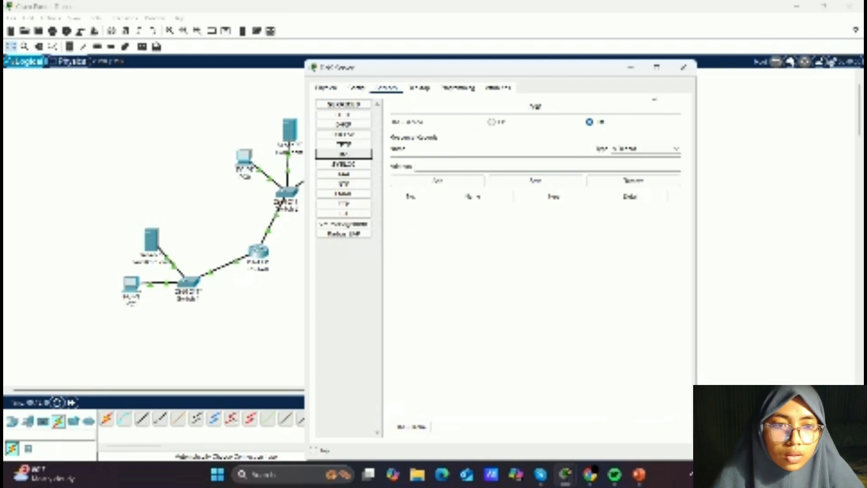
{"action": "left_click", "coordinate": [684, 75]}
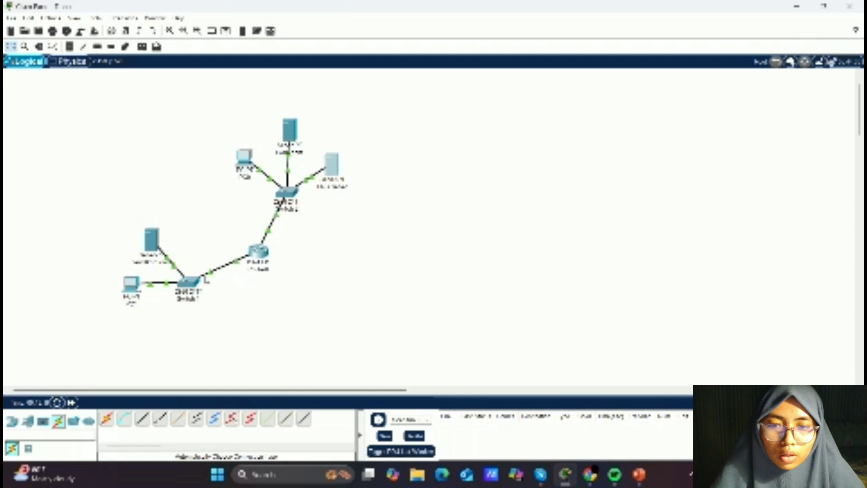
- Open the Web Server's FastEthernet0 interface settings and enter a 192.168 IP address
{"action": "left_click", "coordinate": [290, 127]}
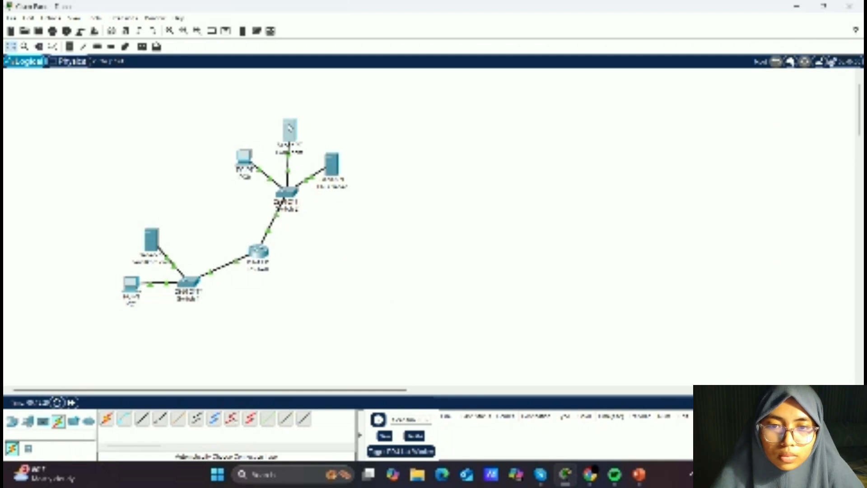
{"action": "left_click", "coordinate": [290, 126]}
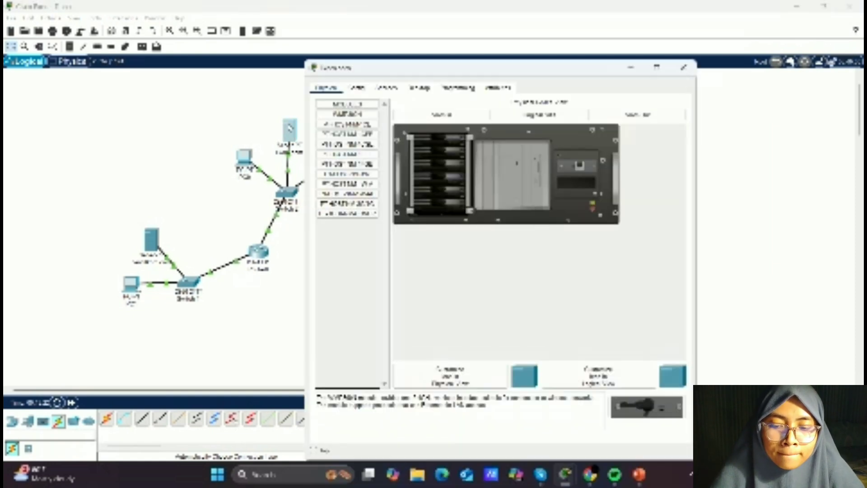
{"action": "left_click", "coordinate": [362, 92]}
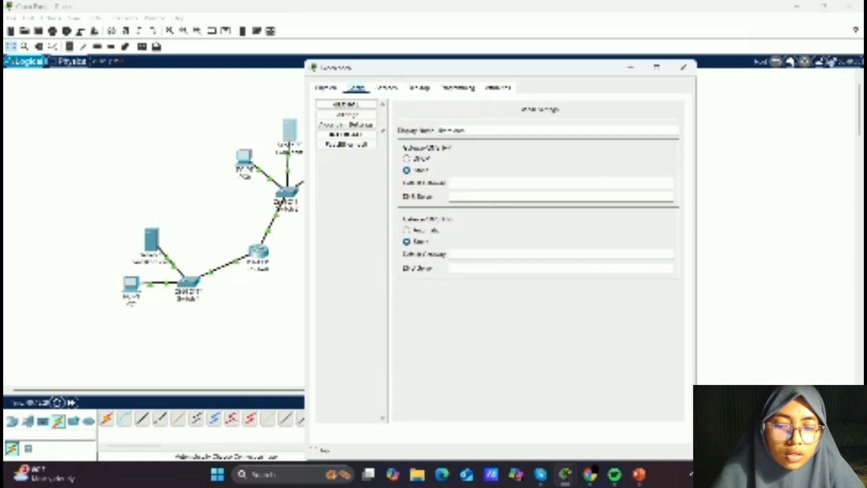
{"action": "left_click", "coordinate": [361, 146]}
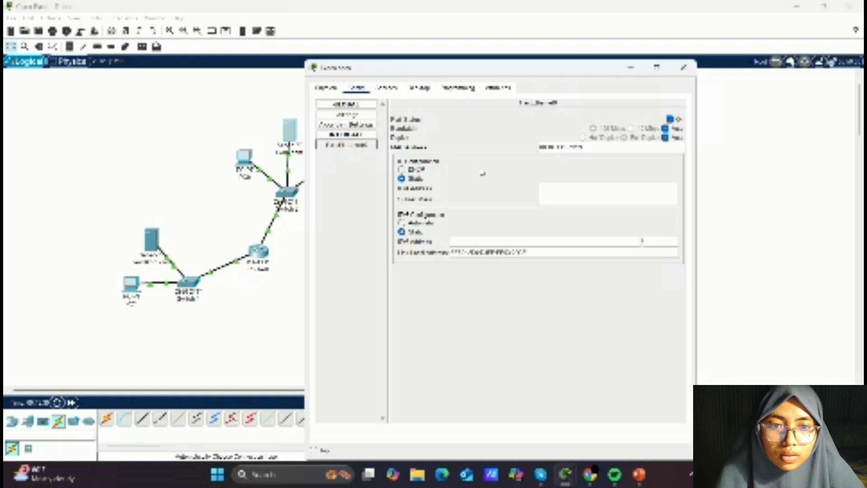
{"action": "left_click", "coordinate": [548, 189]}
{"action": "type", "text": "192.16"}
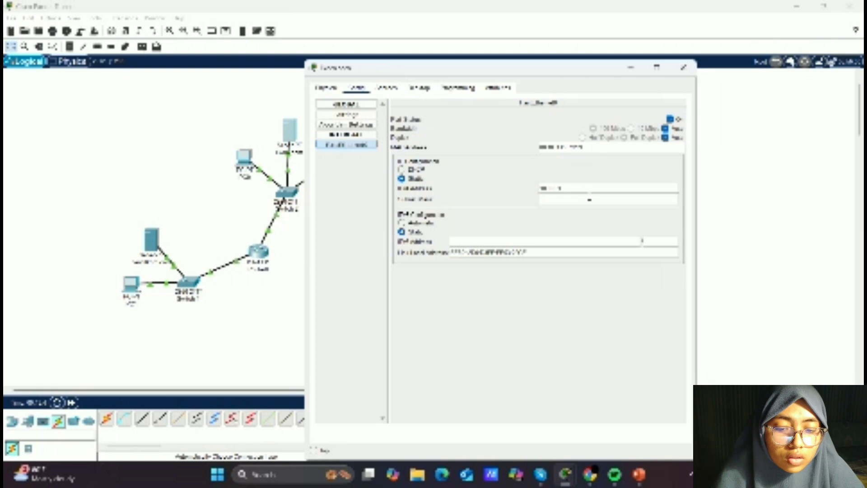
- Set the Web Server's 192.168 default gateway and its DNS server address in the global settings
{"action": "left_click", "coordinate": [364, 117]}
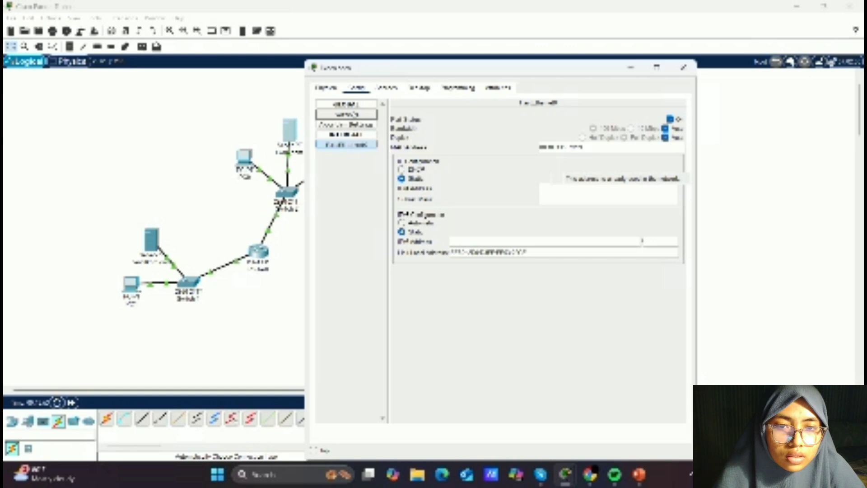
{"action": "left_click", "coordinate": [356, 116]}
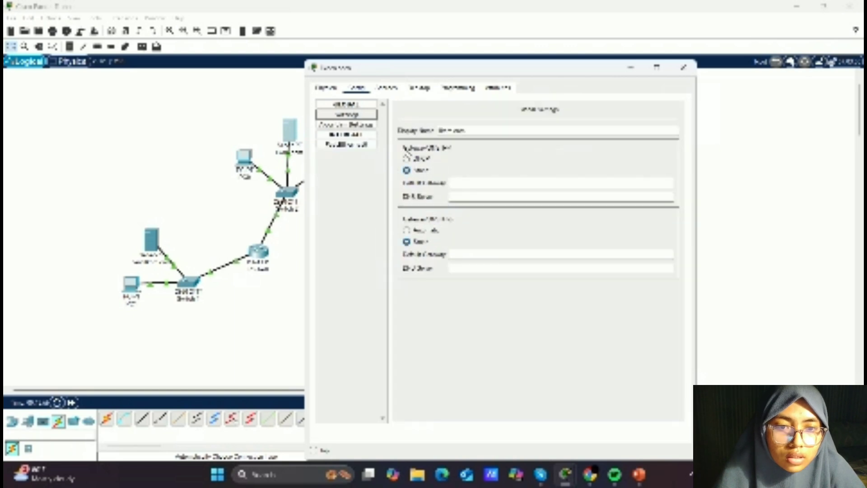
{"action": "left_click", "coordinate": [458, 182]}
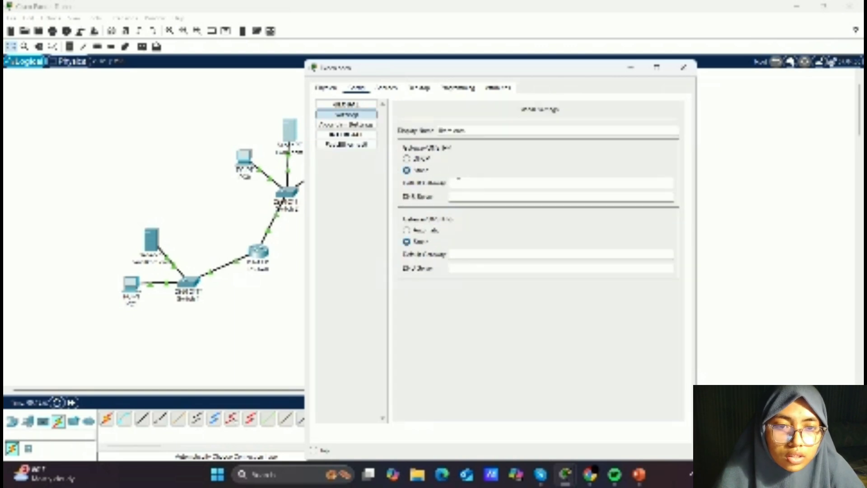
{"action": "type", "text": "1"}
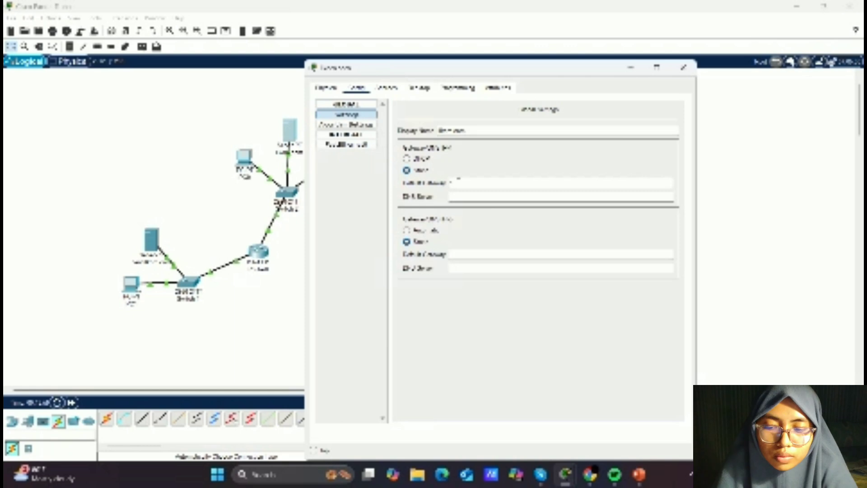
{"action": "type", "text": "92.1"}
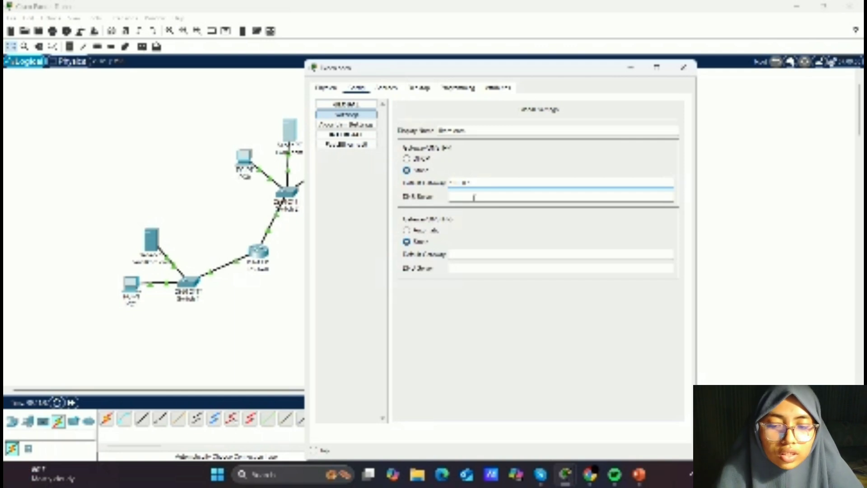
{"action": "left_click", "coordinate": [470, 198]}
{"action": "type", "text": "8.8.82"}
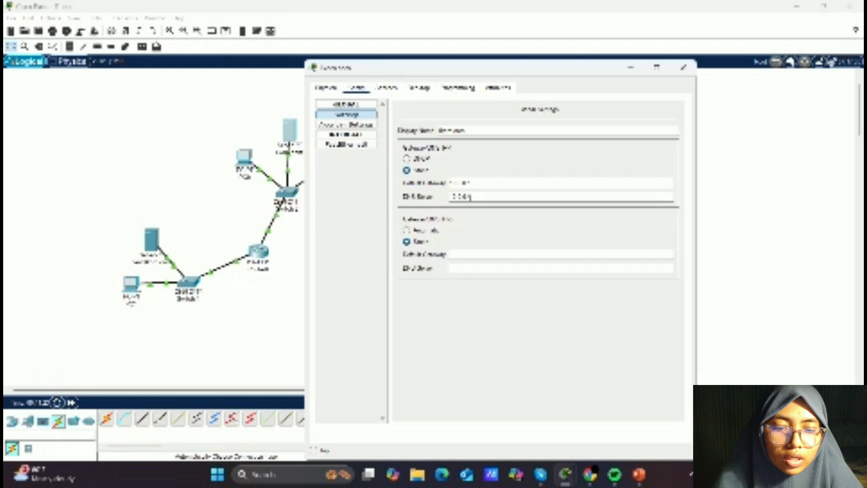
- Edit the Web Server's index.html, replacing the second body line with a custom Indonesian description text
{"action": "left_click", "coordinate": [387, 87]}
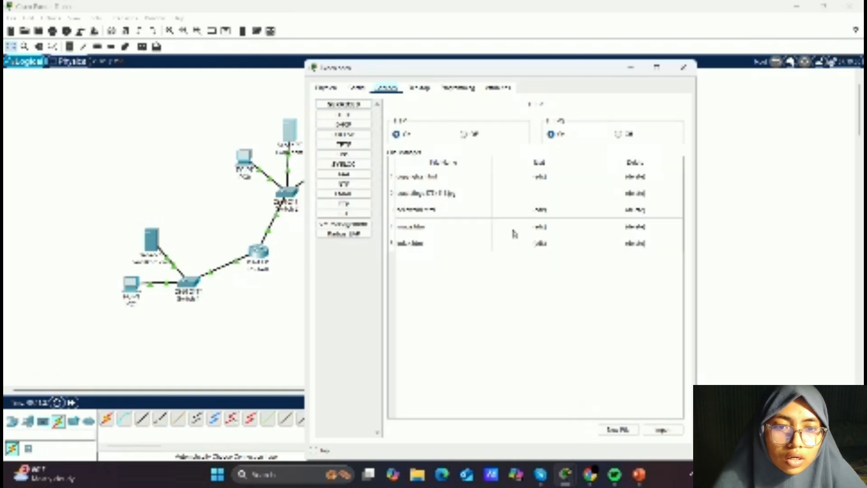
{"action": "left_click", "coordinate": [541, 244]}
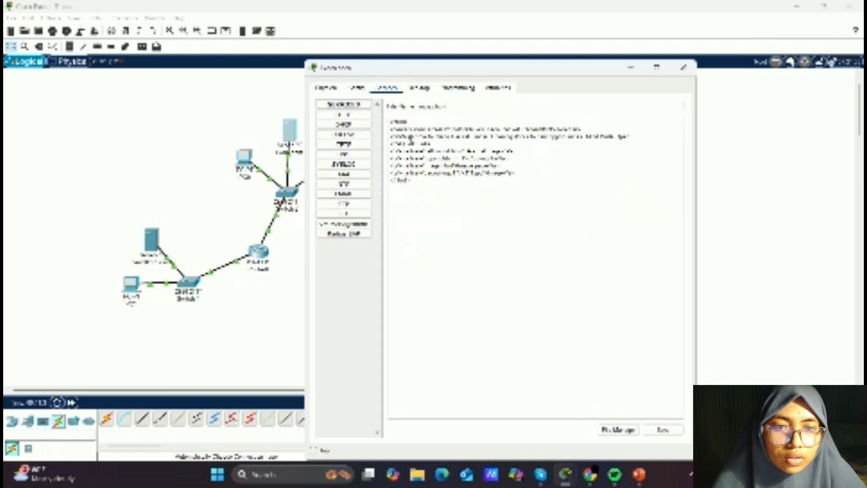
{"action": "mouse_move", "coordinate": [401, 137]}
{"action": "left_mouse_down"}
{"action": "mouse_move", "coordinate": [547, 167]}
{"action": "mouse_move", "coordinate": [451, 137]}
{"action": "mouse_move", "coordinate": [465, 138]}
{"action": "mouse_move", "coordinate": [520, 156]}
{"action": "mouse_move", "coordinate": [403, 137]}
{"action": "left_mouse_up"}
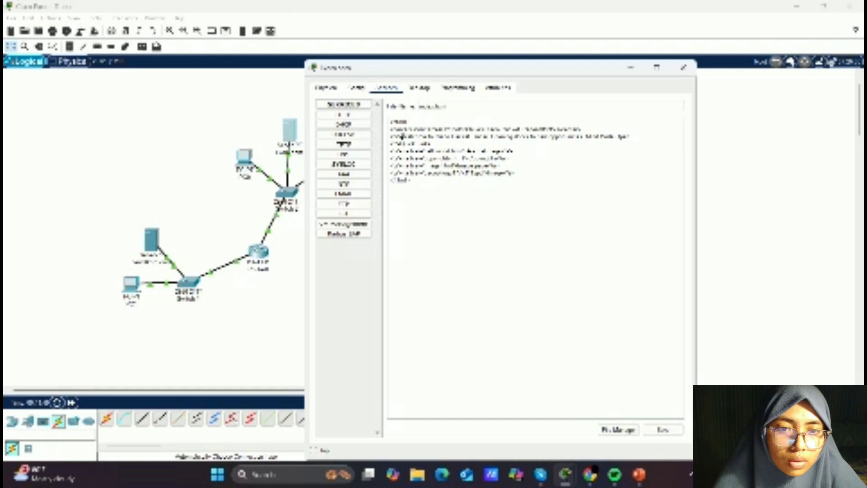
{"action": "left_click_drag", "start_coordinate": [402, 135], "coordinate": [635, 137]}
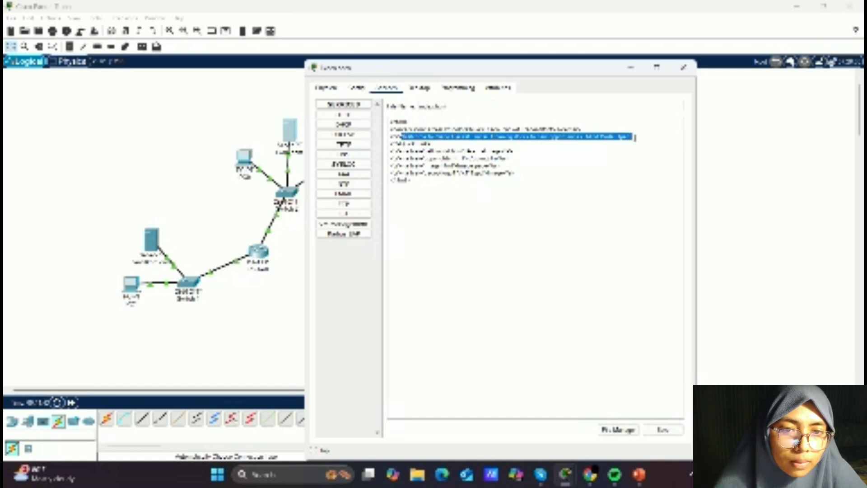
{"action": "key", "text": "BackSpace"}
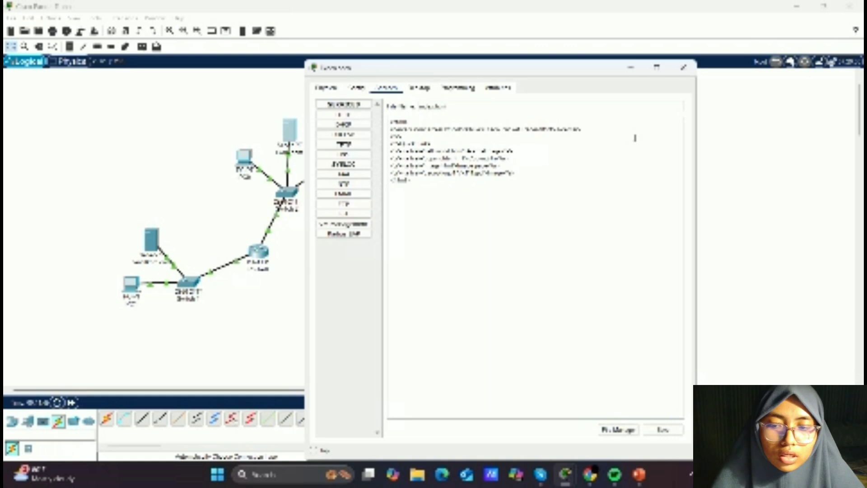
{"action": "type", "text": "We"}
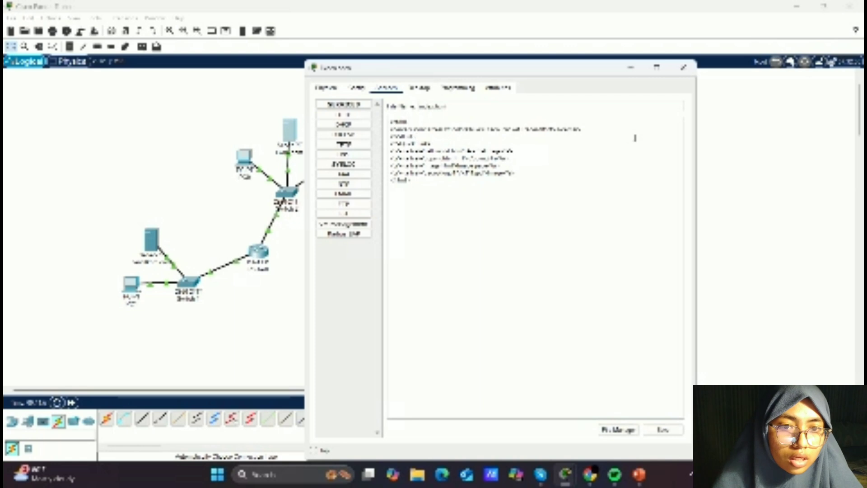
{"action": "type", "text": "ini"}
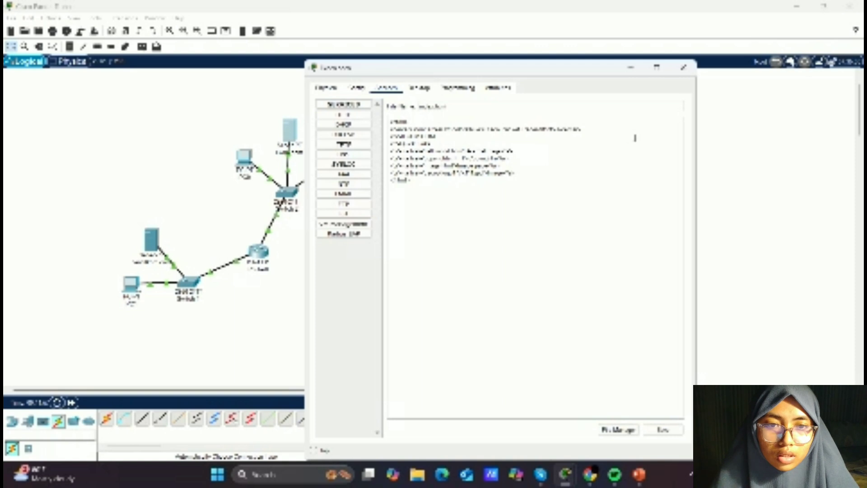
{"action": "type", "text": " merupakan"}
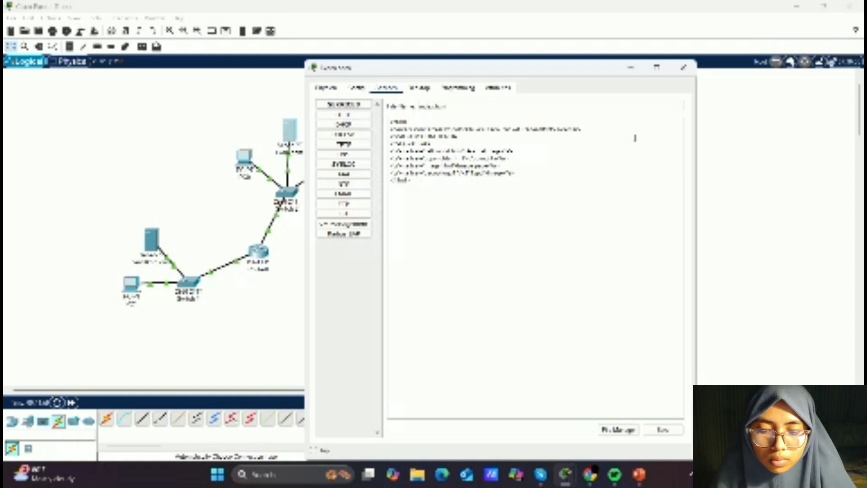
{"action": "type", "text": "an"}
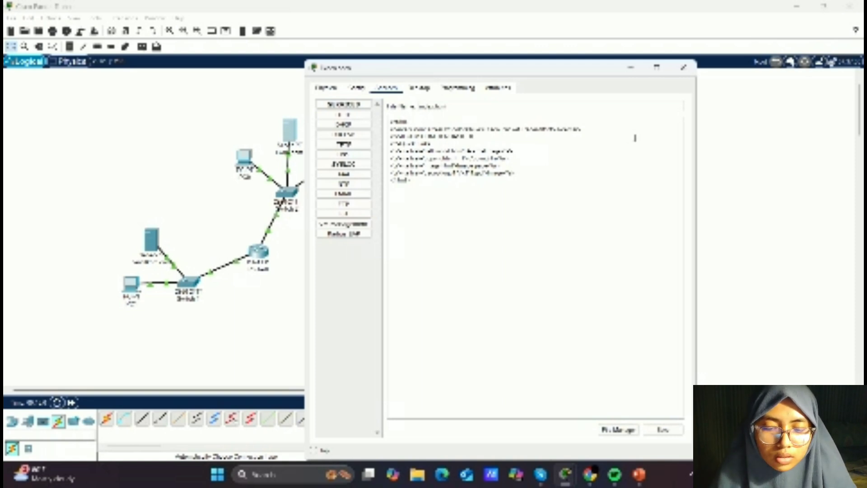
{"action": "type", "text": "man"}
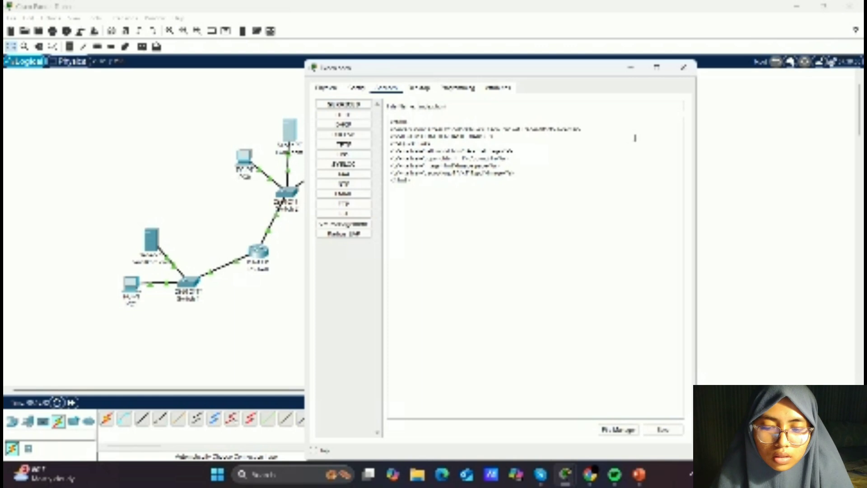
{"action": "type", "text": "ni mil"}
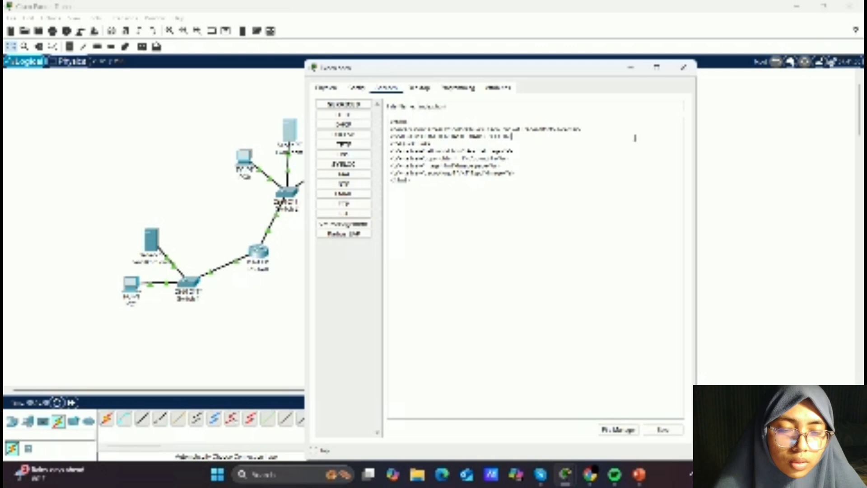
- Save the edited index.html, overwriting the existing file, and close the Web Server window
{"action": "left_click", "coordinate": [664, 430]}
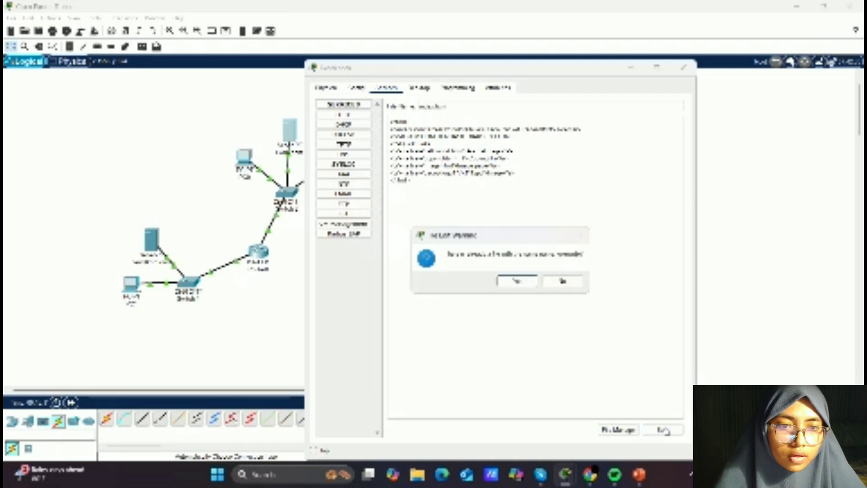
{"action": "left_click", "coordinate": [523, 284]}
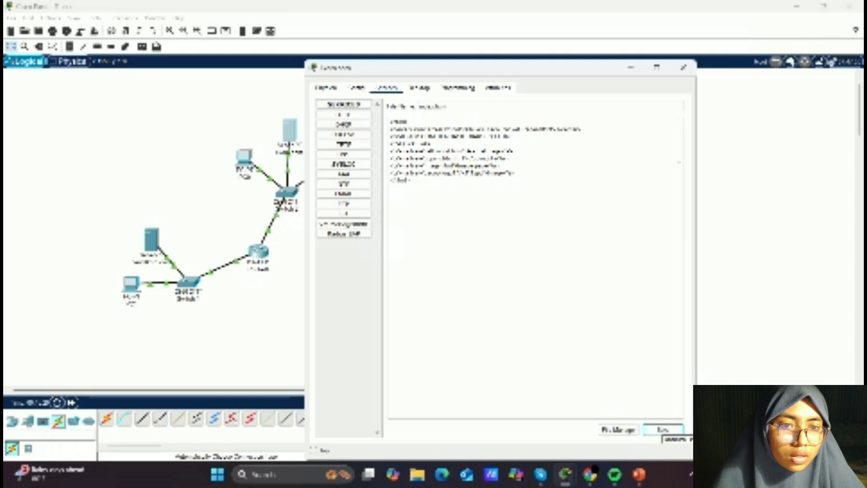
{"action": "left_click", "coordinate": [659, 432]}
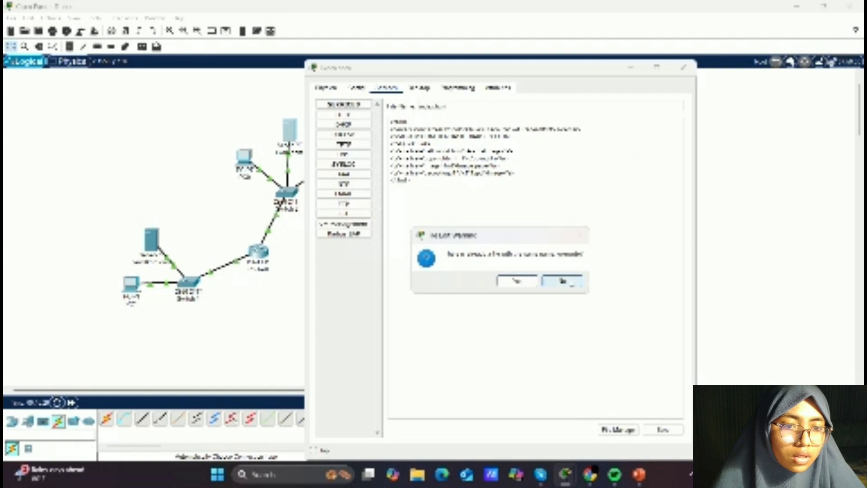
{"action": "left_click", "coordinate": [571, 282]}
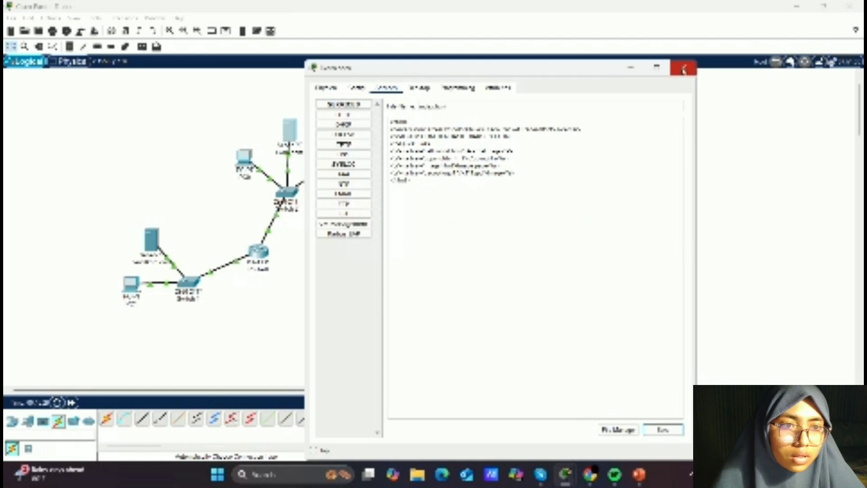
{"action": "left_click", "coordinate": [683, 69]}
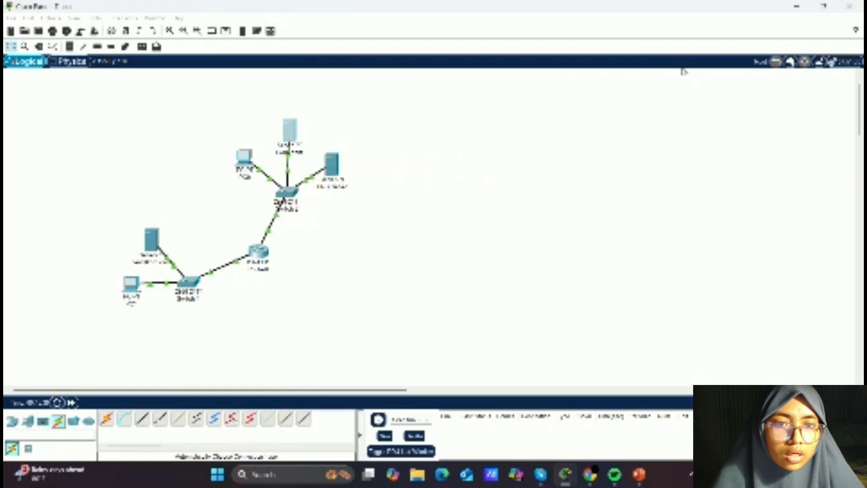
- Open the upper PC's FastEthernet0 interface settings and enter a 192.168 IP address
{"action": "scroll", "coordinate": [443, 228], "scroll_direction": "down", "scroll_amount": 2}
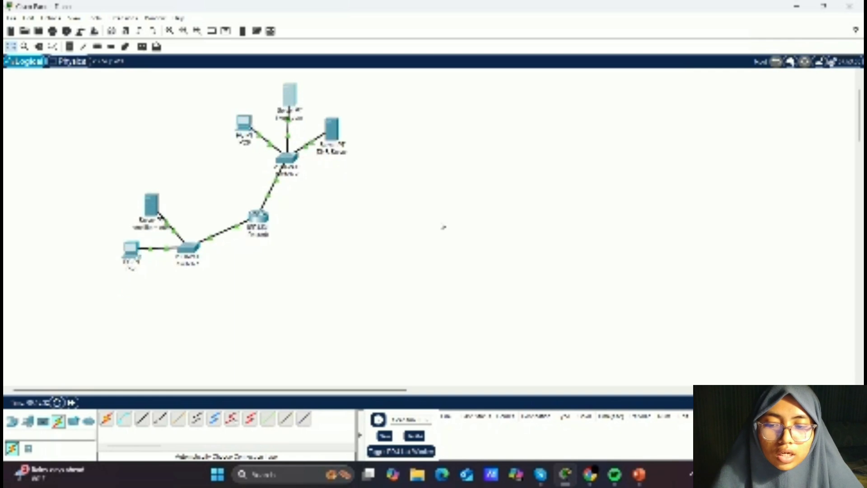
{"action": "scroll", "coordinate": [443, 227], "scroll_direction": "down", "scroll_amount": 4}
{"action": "scroll", "coordinate": [369, 199], "scroll_direction": "up", "scroll_amount": 6}
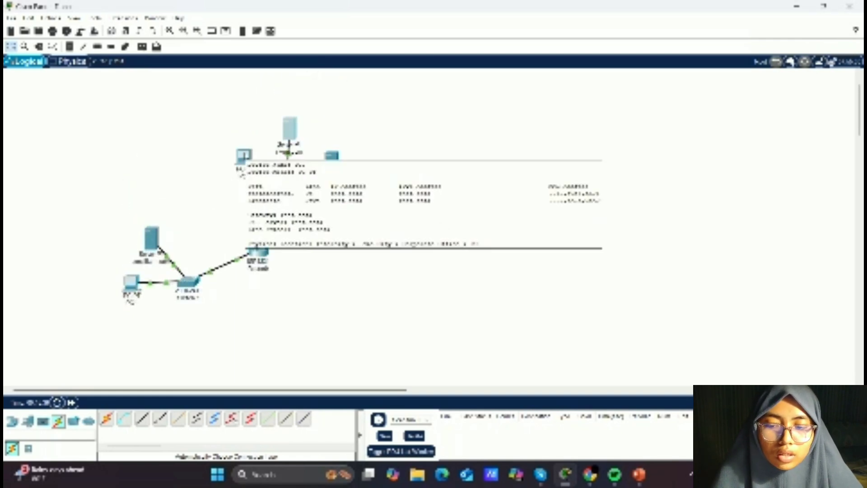
{"action": "left_click", "coordinate": [244, 154]}
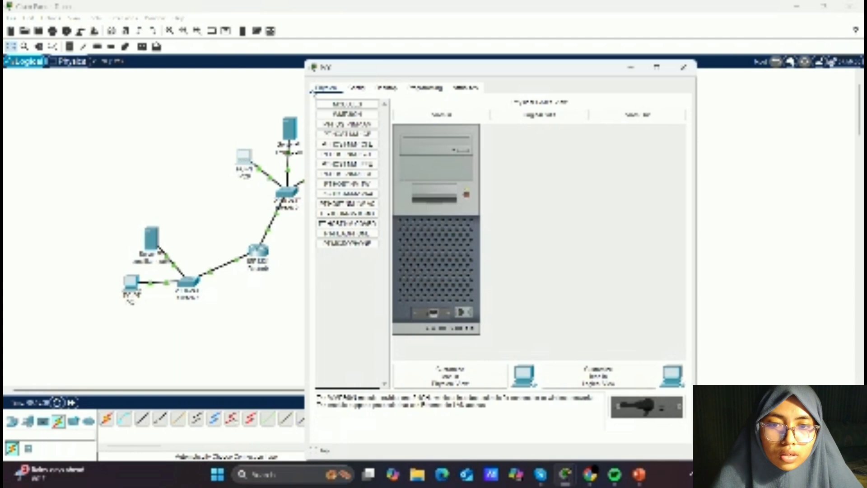
{"action": "left_click", "coordinate": [358, 88]}
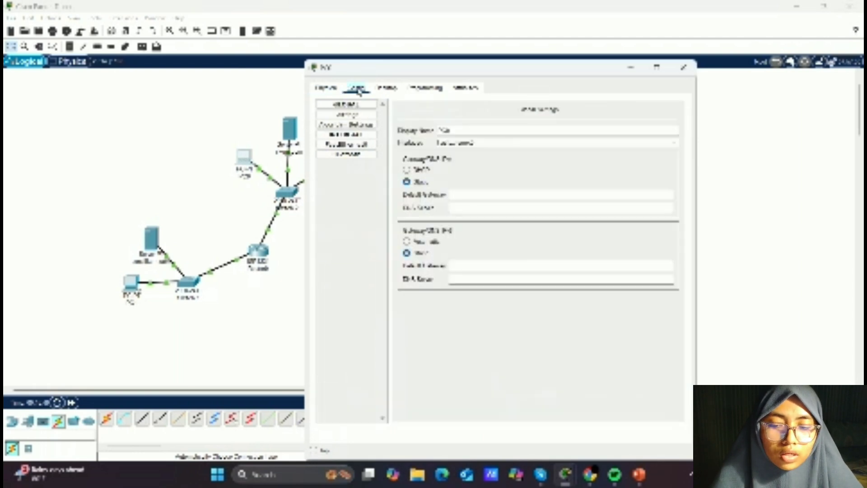
{"action": "left_click", "coordinate": [366, 145]}
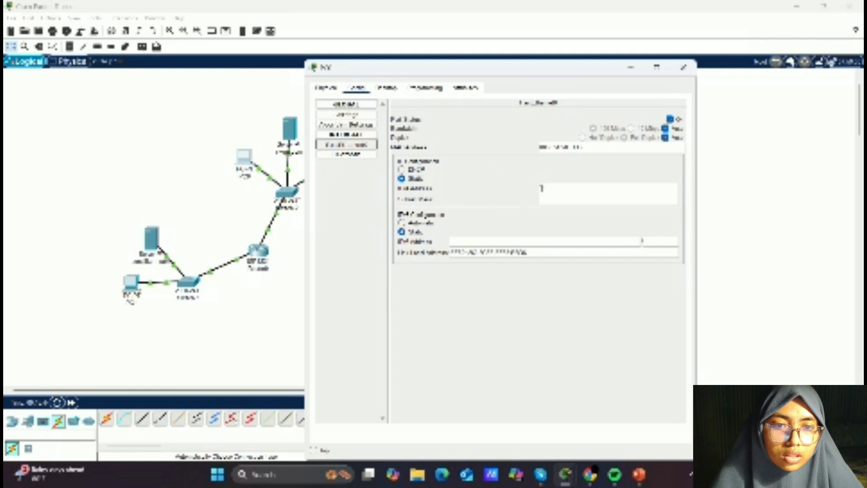
{"action": "left_click", "coordinate": [541, 188]}
{"action": "type", "text": "10"}
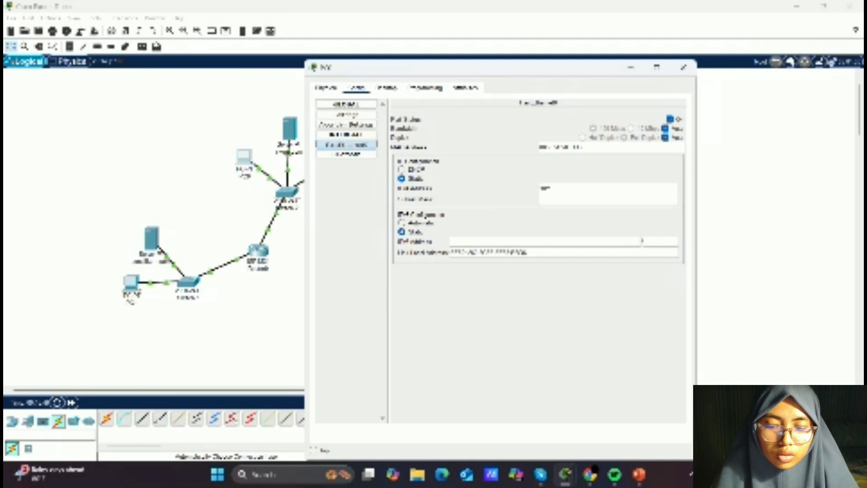
{"action": "type", "text": "92.1"}
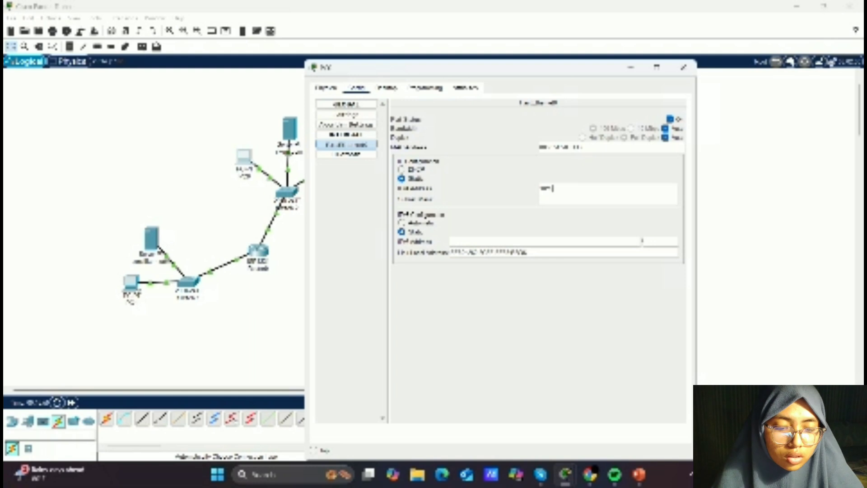
{"action": "type", "text": "68"}
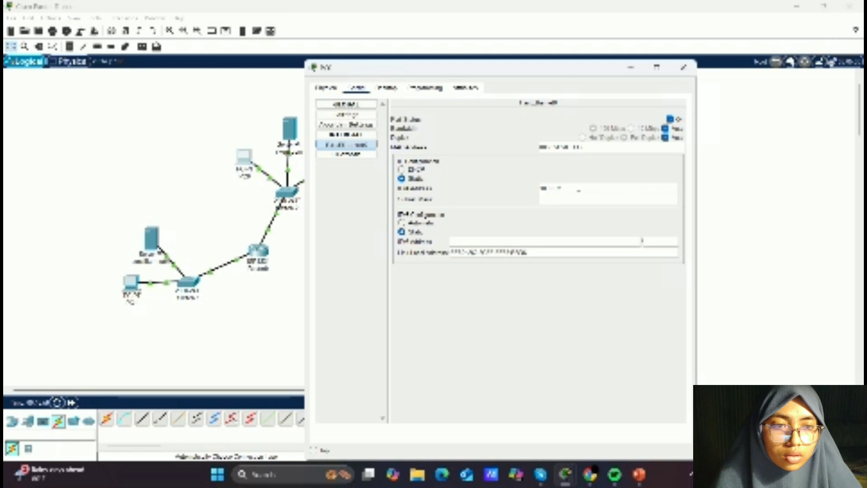
- Set the upper PC's default gateway and DNS server to 10.0.0 addresses in the global settings, then close its window
{"action": "left_click", "coordinate": [356, 115]}
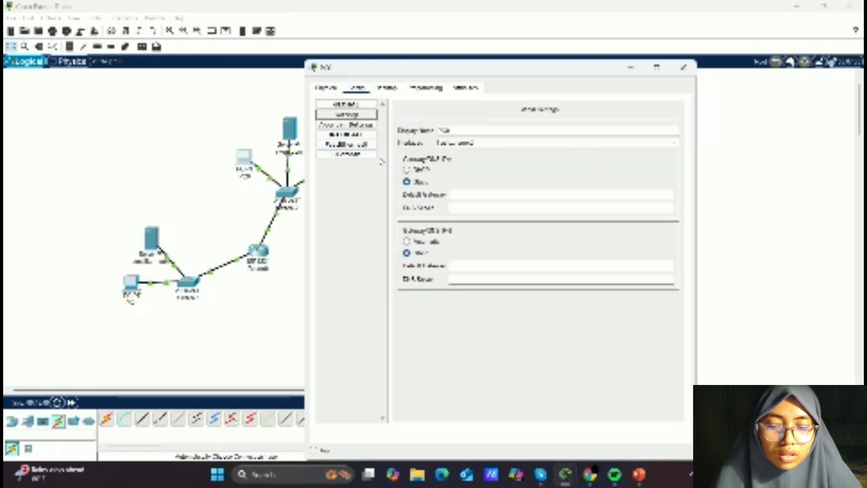
{"action": "type", "text": "10.0.0.1"}
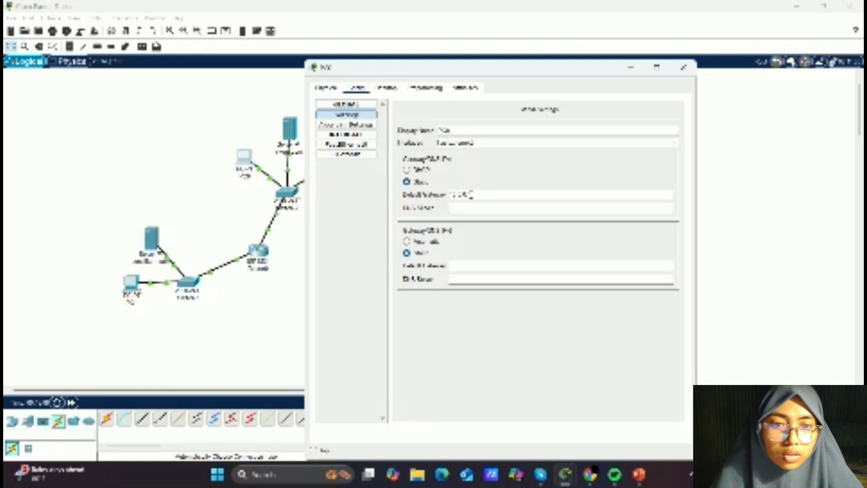
{"action": "key", "text": "Tab"}
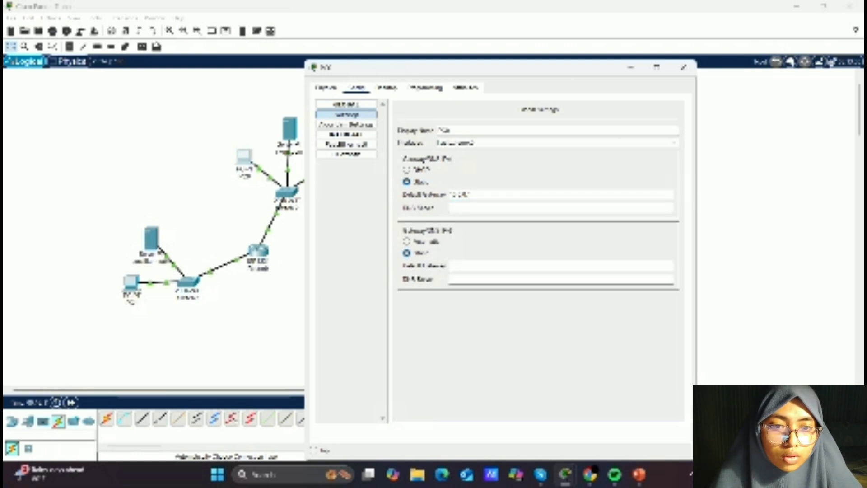
{"action": "type", "text": "10."}
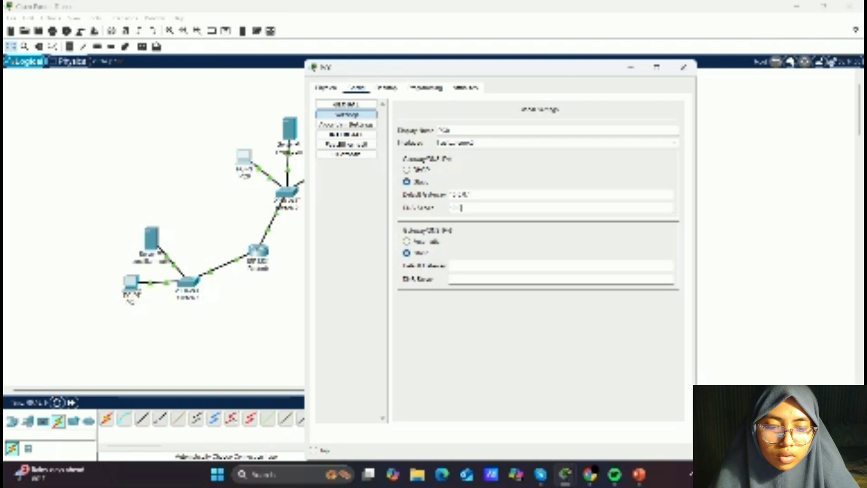
{"action": "type", "text": "0."}
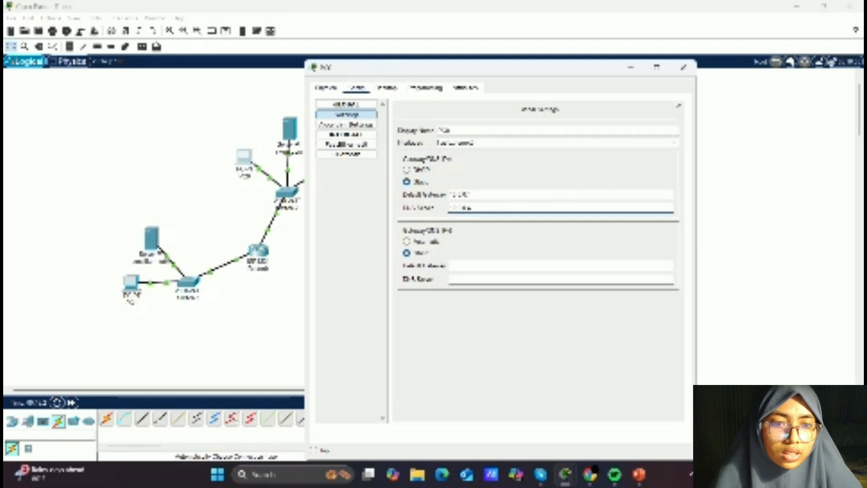
{"action": "left_click", "coordinate": [684, 70]}
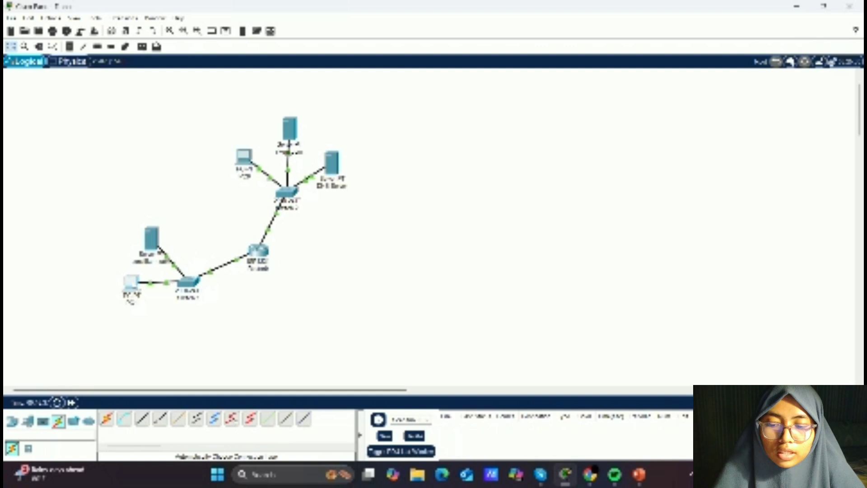
- Open the lower PC's FastEthernet0 interface settings and enter a 192.168.1 IP address
{"action": "left_click", "coordinate": [135, 281]}
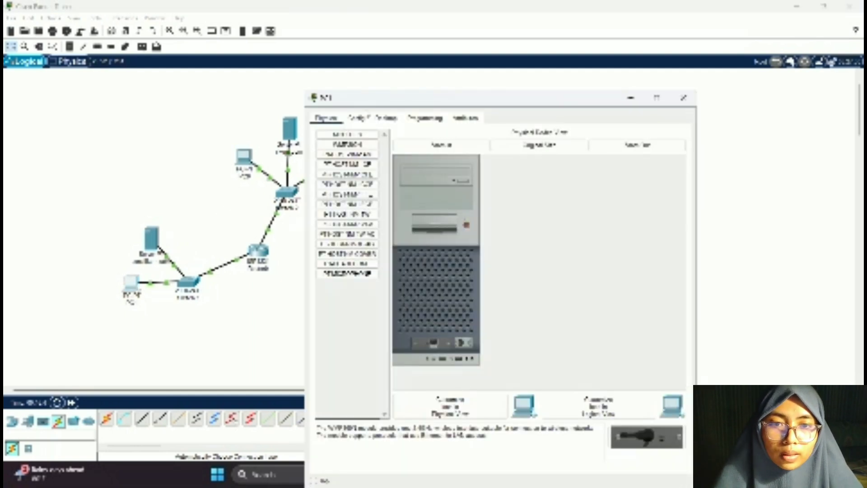
{"action": "left_click", "coordinate": [358, 119]}
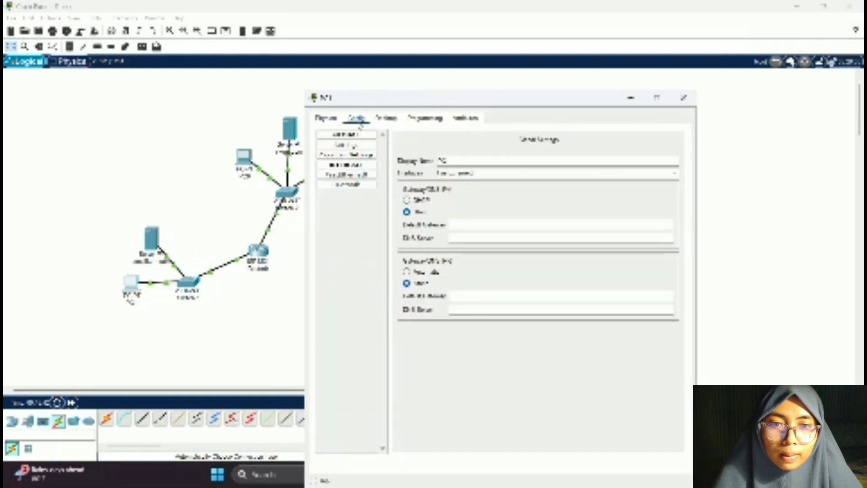
{"action": "left_click", "coordinate": [364, 175]}
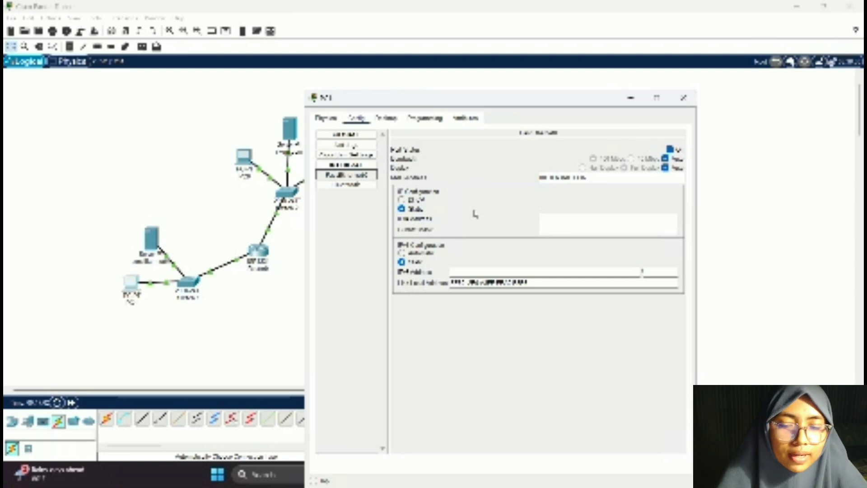
{"action": "left_click", "coordinate": [542, 218]}
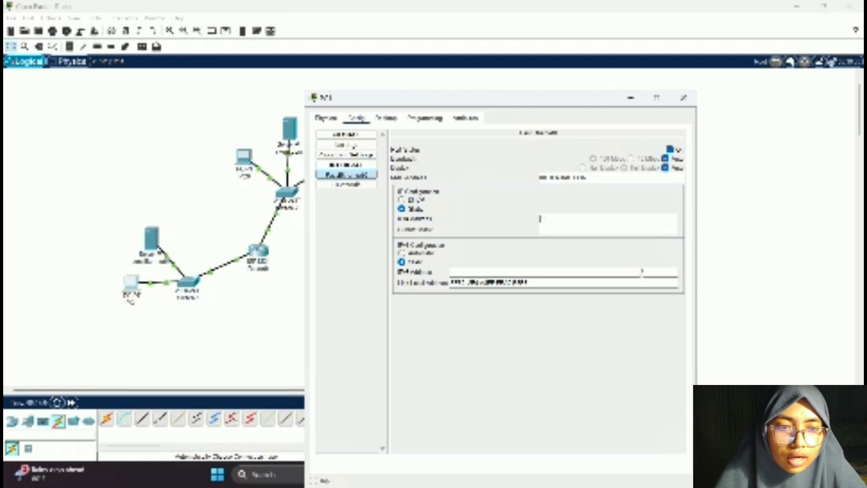
{"action": "type", "text": "192.168.1"}
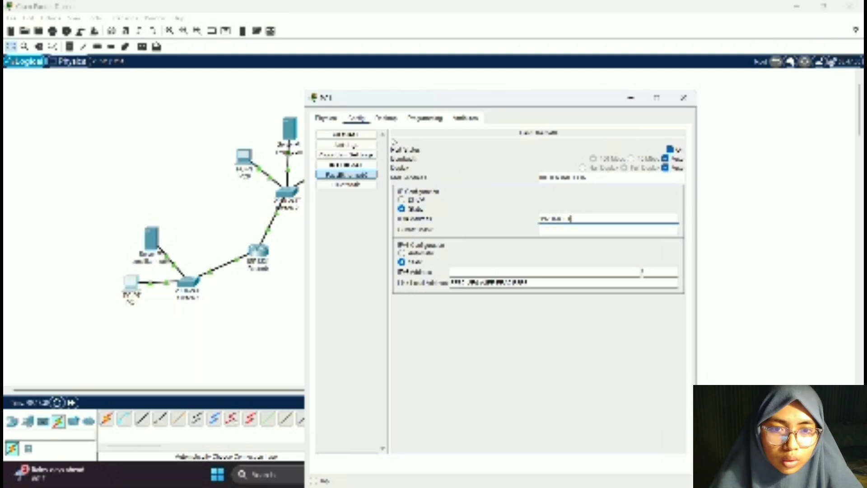
- Set the lower PC's default gateway to 192.168.10.1 and its DNS server to a 10.0 address, then close its window
{"action": "left_click", "coordinate": [352, 146]}
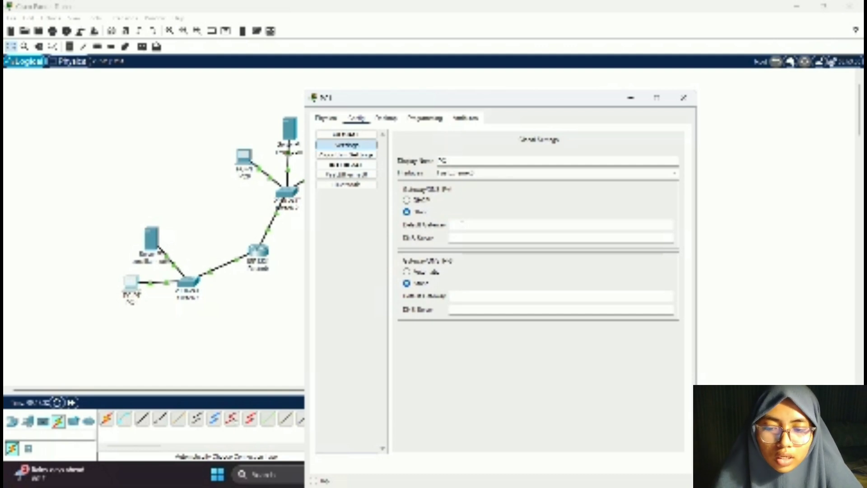
{"action": "left_click", "coordinate": [462, 224]}
{"action": "type", "text": "192."}
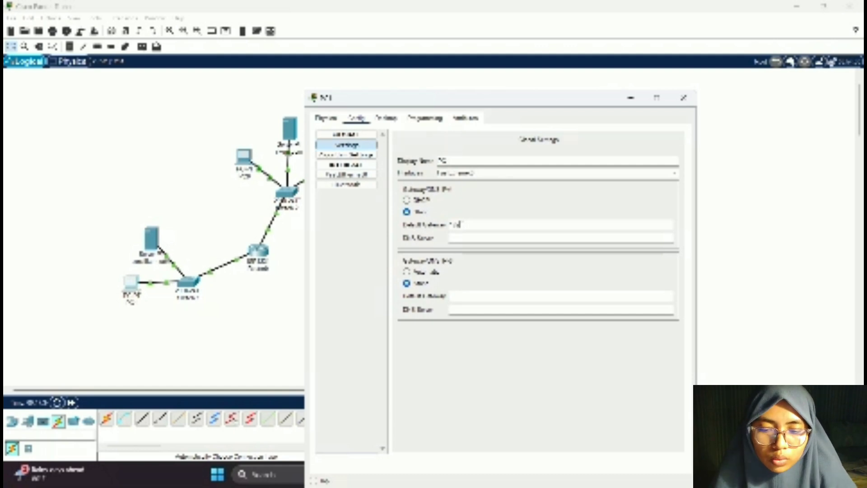
{"action": "type", "text": "168"}
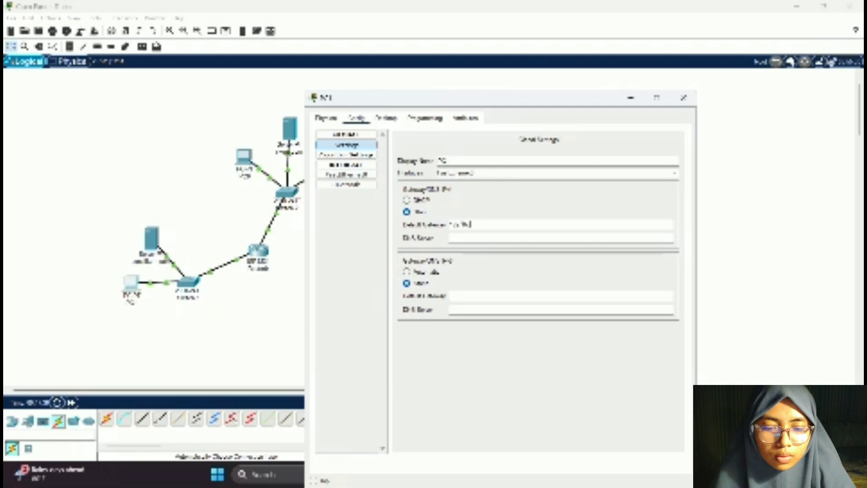
{"action": "type", "text": ".10.1"}
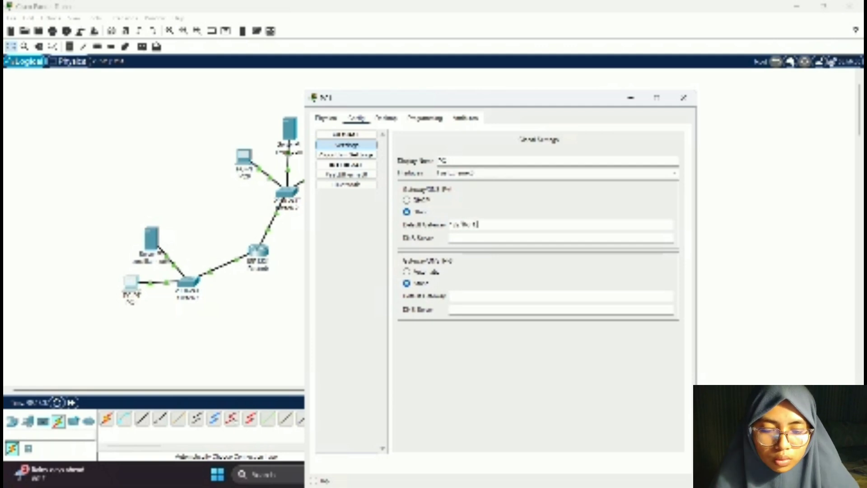
{"action": "left_click", "coordinate": [484, 238]}
{"action": "type", "text": "10.0"}
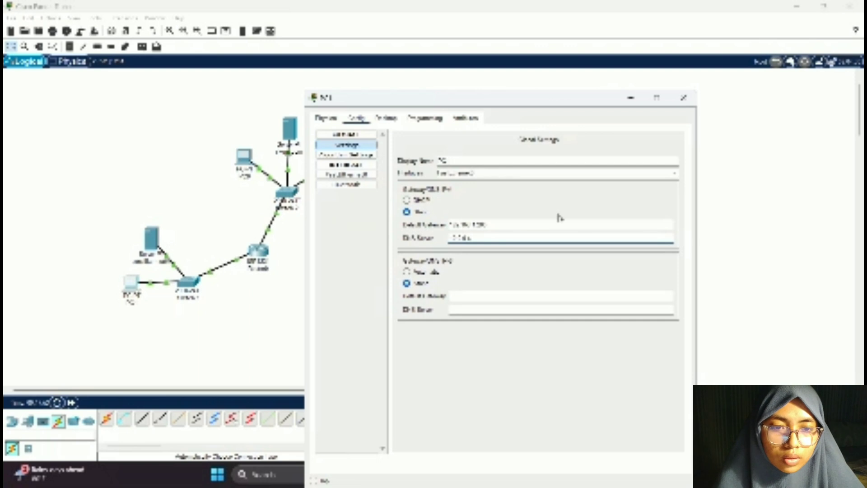
{"action": "left_click", "coordinate": [684, 100]}
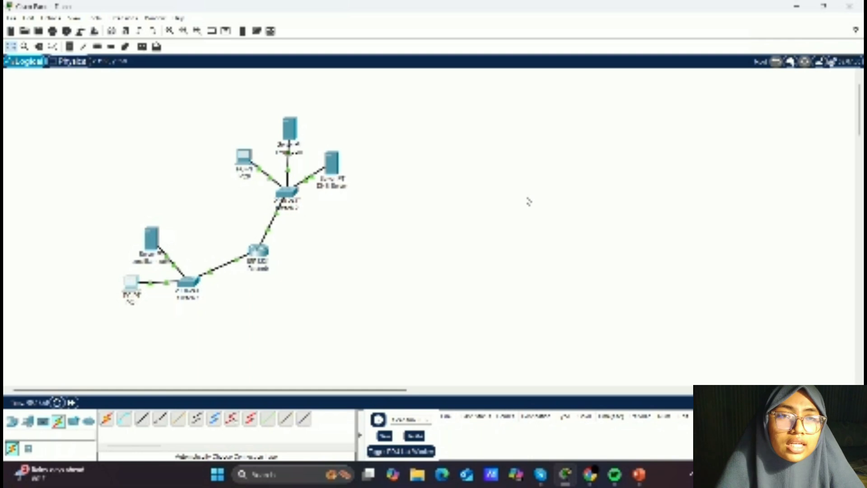
- Open the lower server's FastEthernet0 interface settings and set its IP address to 192.168.1.2
{"action": "scroll", "coordinate": [420, 269], "scroll_direction": "down", "scroll_amount": 3}
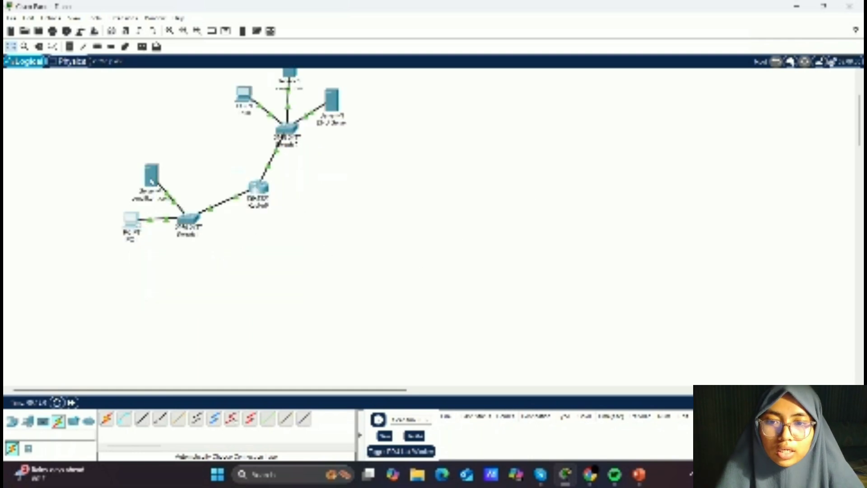
{"action": "left_click", "coordinate": [152, 179]}
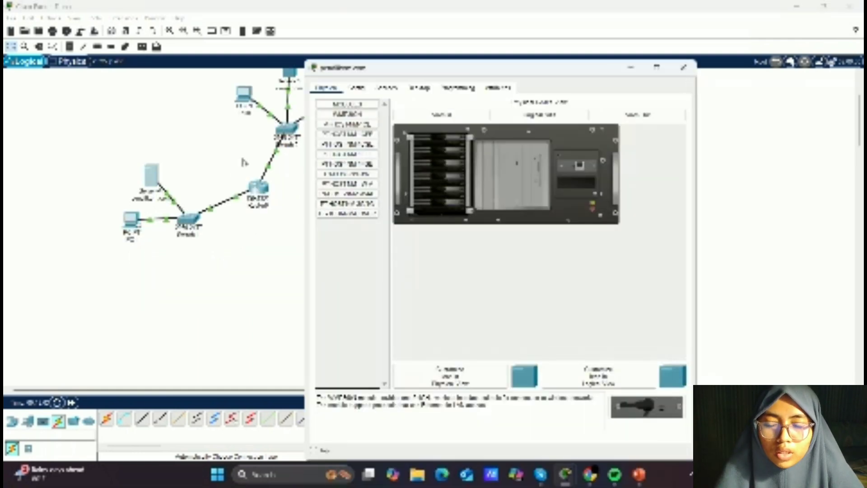
{"action": "left_click", "coordinate": [357, 87]}
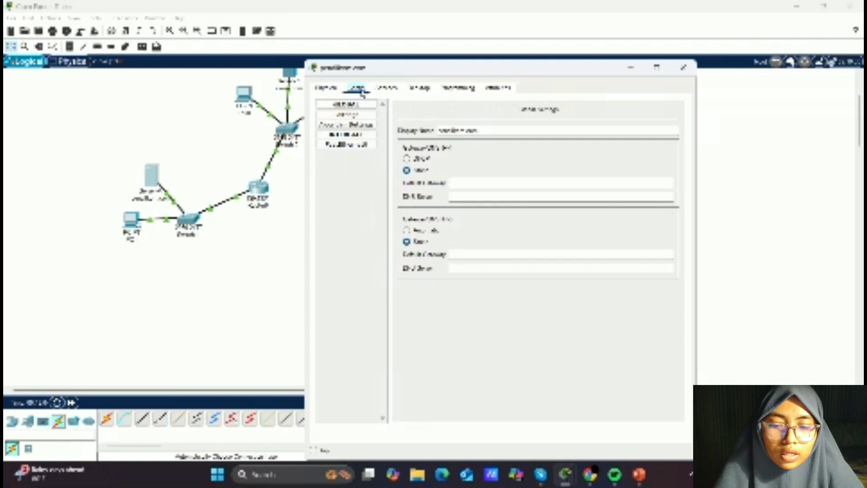
{"action": "left_click", "coordinate": [371, 145]}
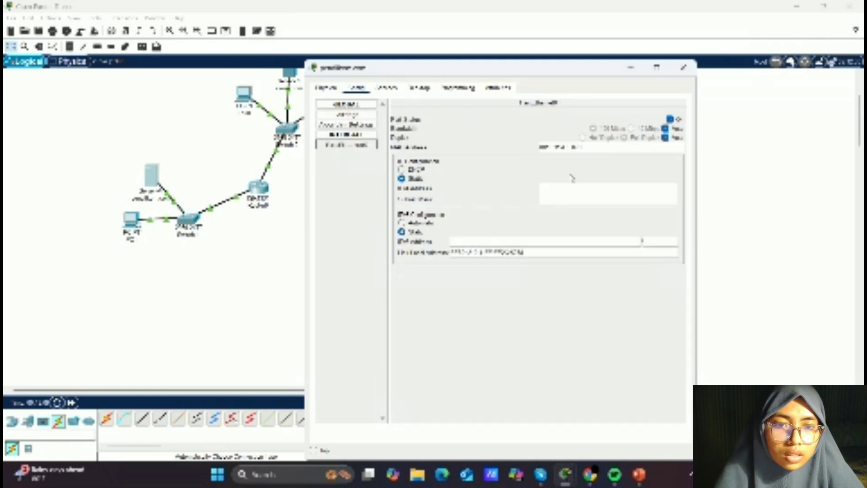
{"action": "left_click", "coordinate": [569, 190]}
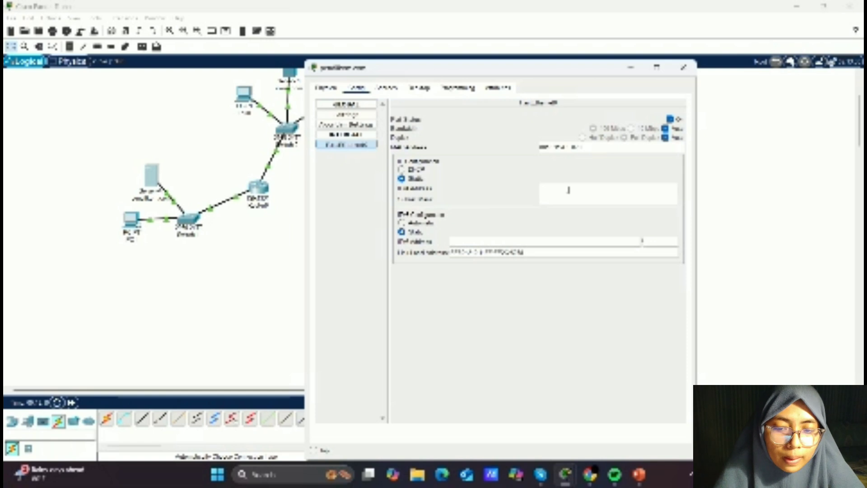
{"action": "type", "text": "192.1"}
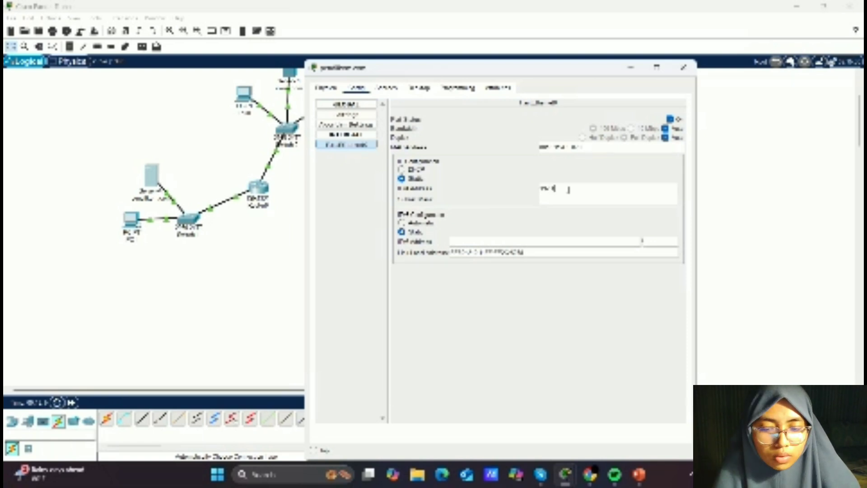
{"action": "type", "text": "68.1.2"}
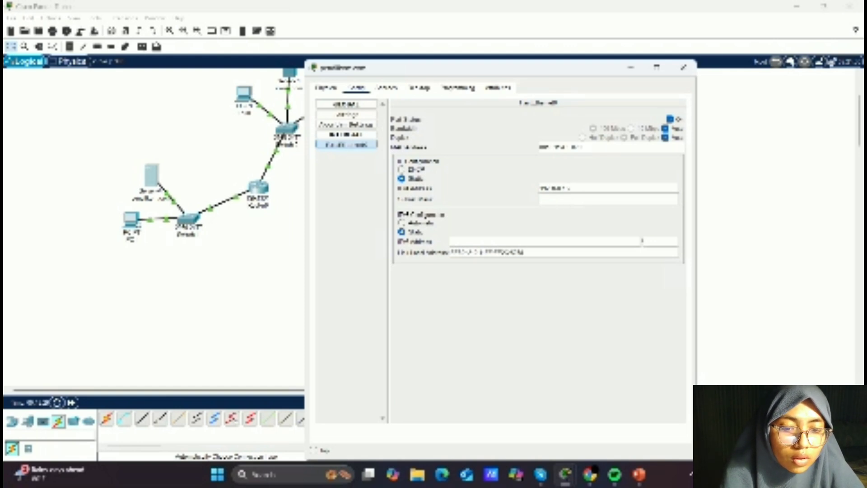
- Set the lower server's default gateway to 192.168.1.1 and enter its DNS server address in the global settings
{"action": "left_click", "coordinate": [356, 115]}
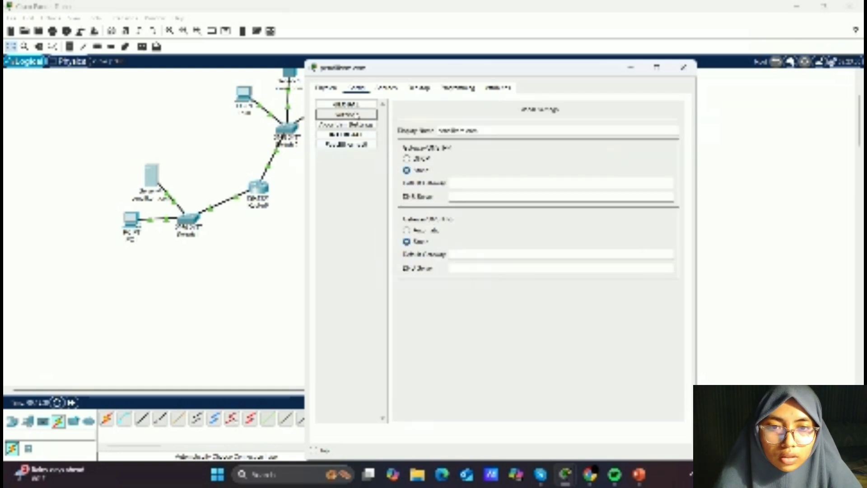
{"action": "left_click", "coordinate": [472, 184]}
{"action": "type", "text": "192."}
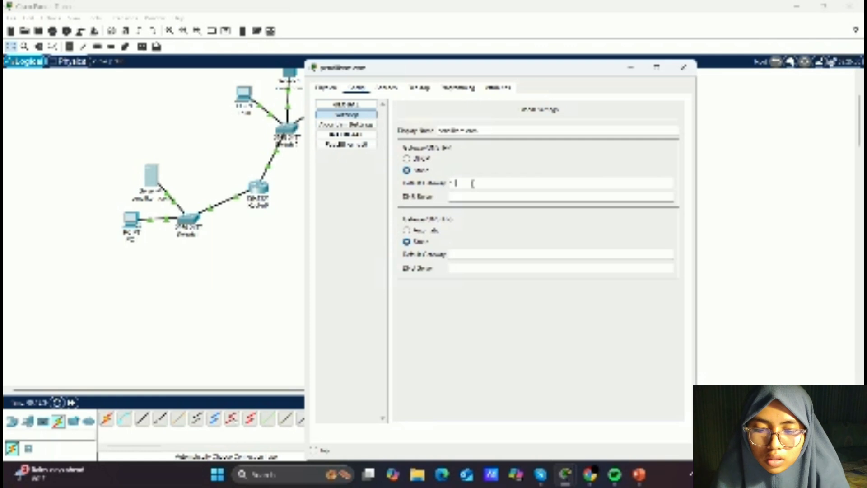
{"action": "type", "text": "168"}
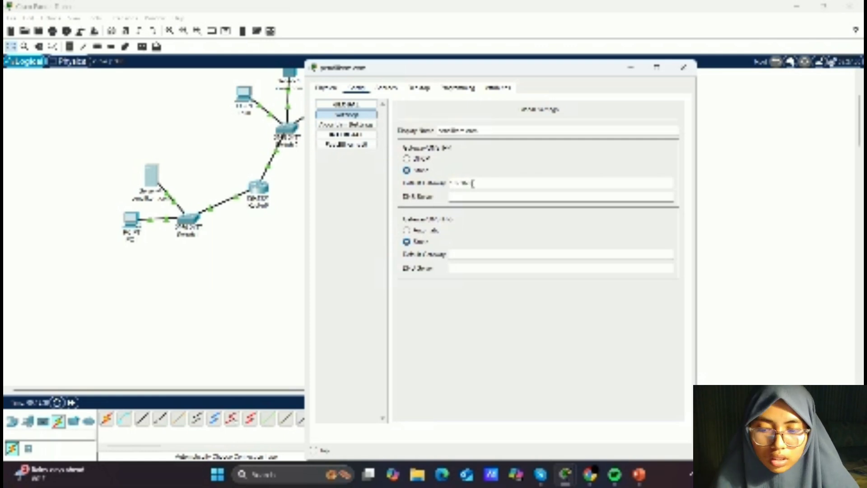
{"action": "type", "text": "."}
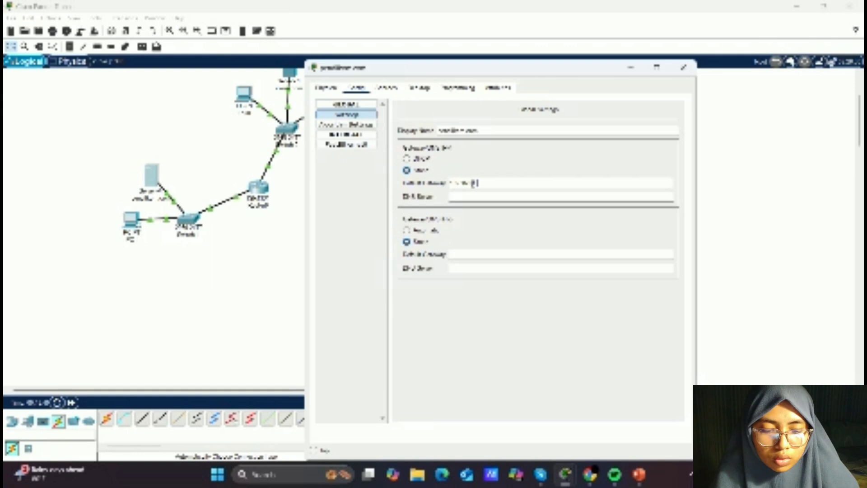
{"action": "type", "text": "1.1"}
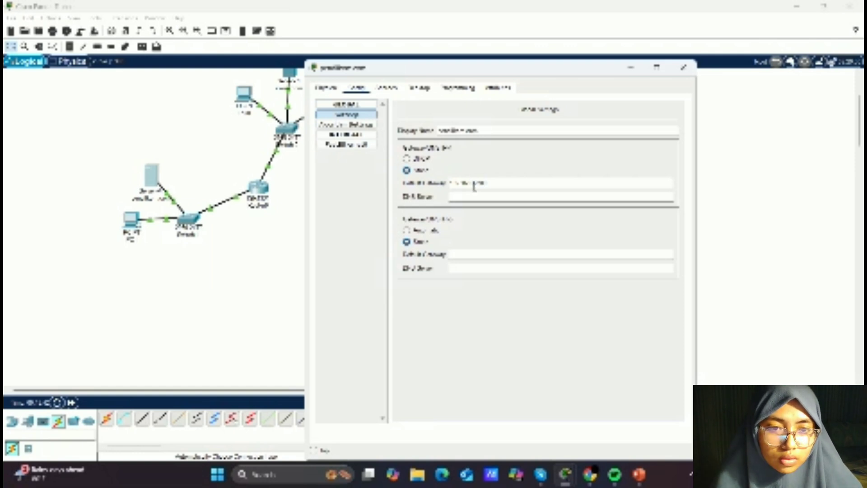
{"action": "left_click", "coordinate": [478, 195]}
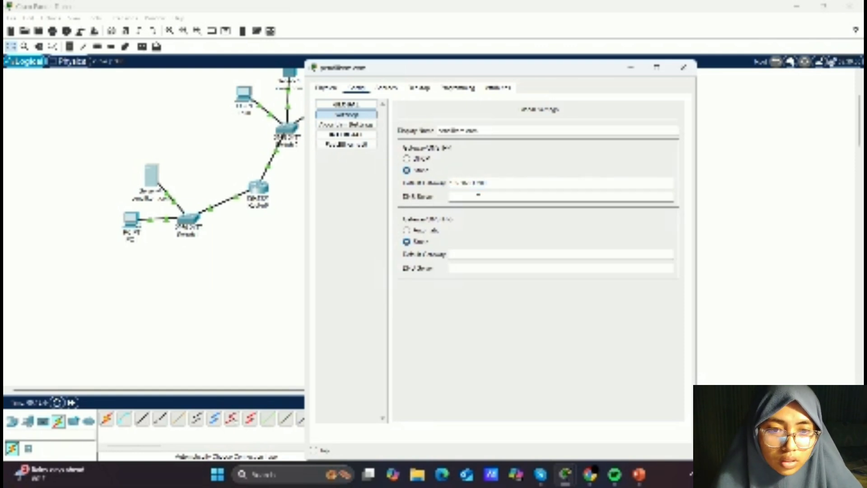
{"action": "type", "text": "192.1"}
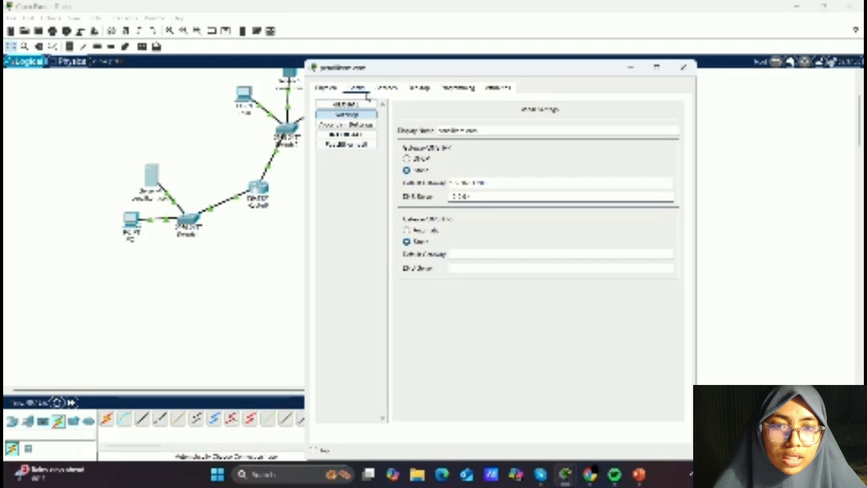
- Edit the lower server's HTTP index.html, replacing one line with text about ilmu pengetahuan, save the file and close the window
{"action": "left_click", "coordinate": [389, 88]}
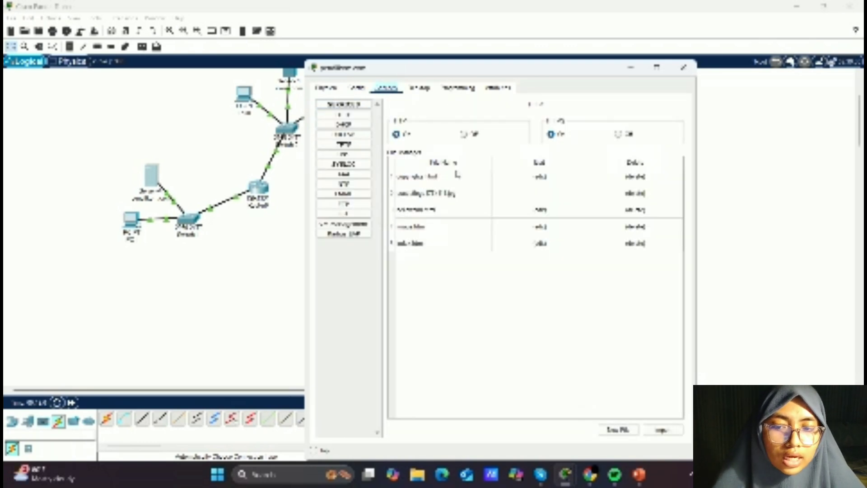
{"action": "left_click", "coordinate": [540, 244]}
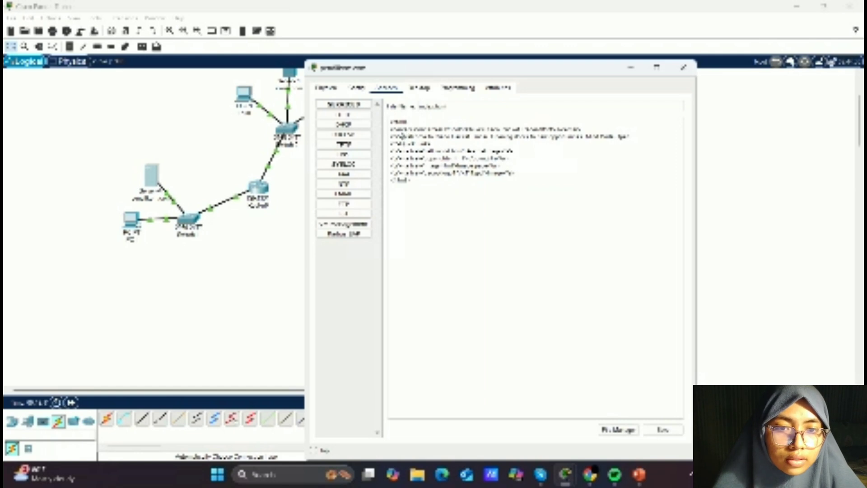
{"action": "left_click_drag", "start_coordinate": [401, 136], "coordinate": [650, 134]}
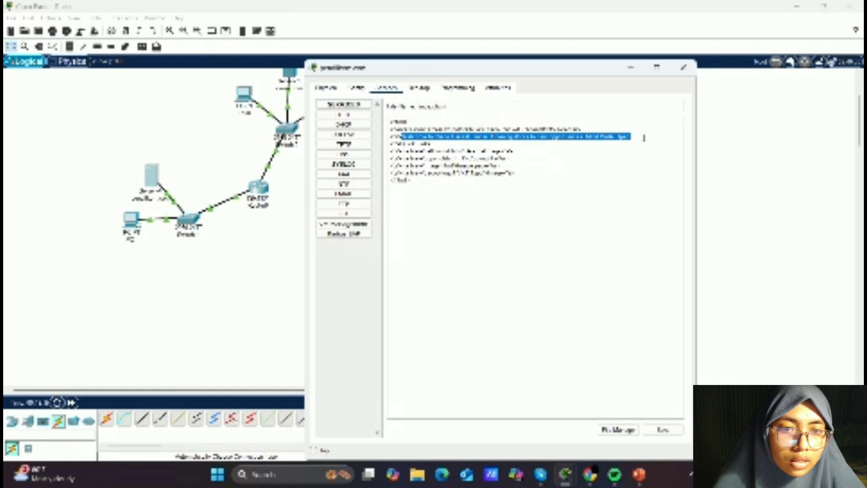
{"action": "key", "text": "BackSpace"}
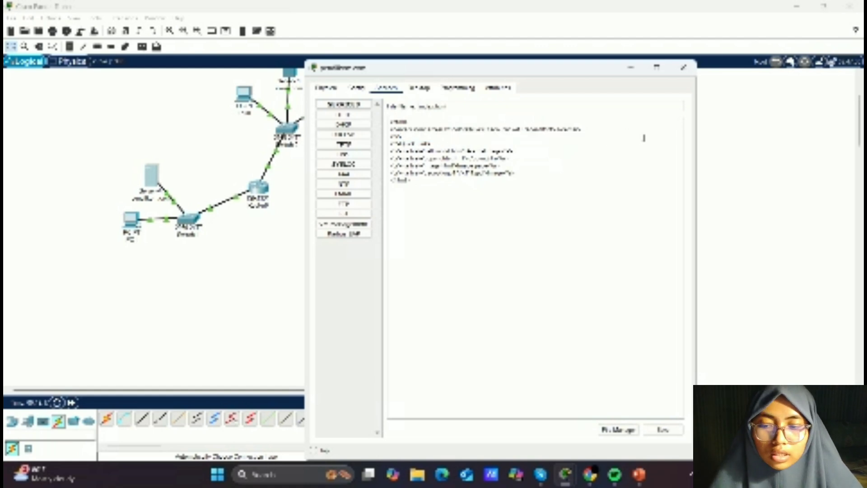
{"action": "type", "text": "S"}
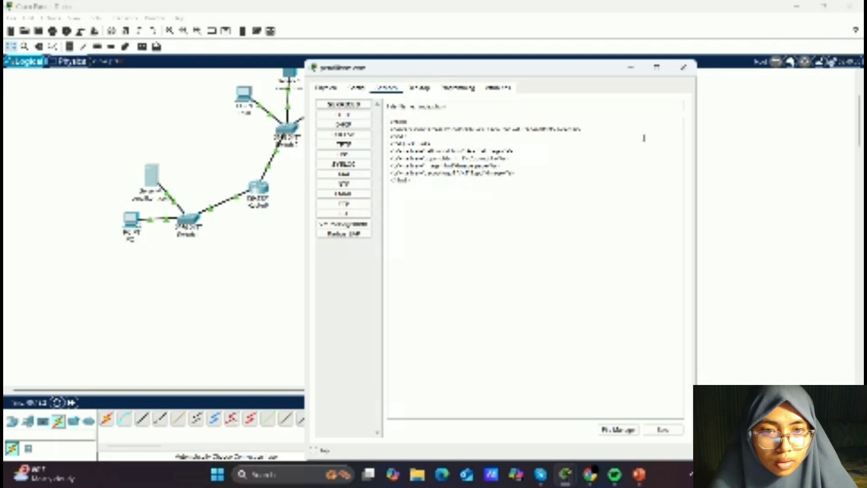
{"action": "type", "text": "eangkan ilmu peng"}
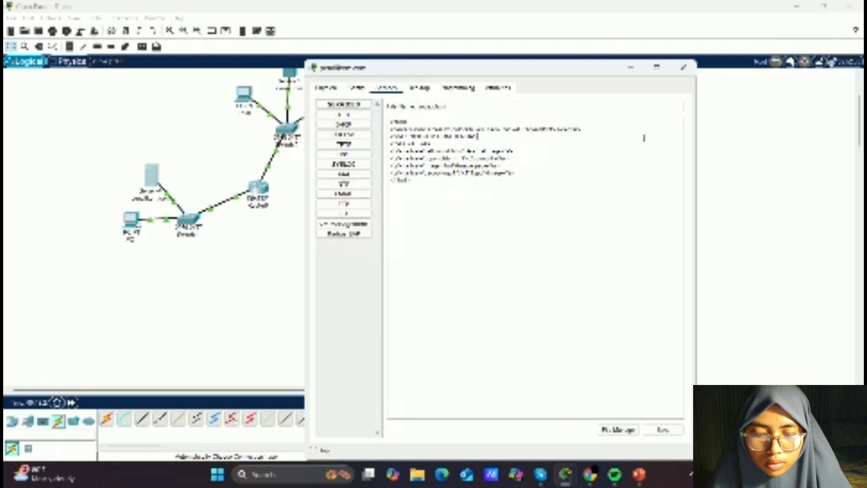
{"action": "type", "text": "etahuan dan kem"}
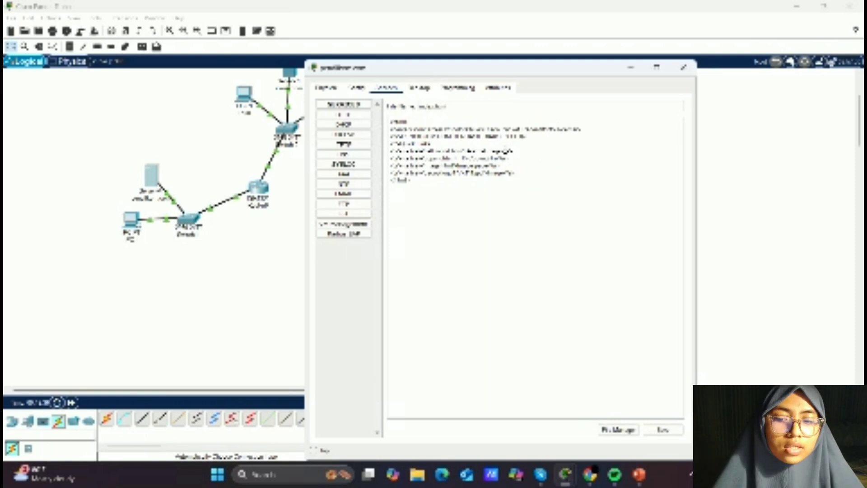
{"action": "left_click", "coordinate": [652, 433]}
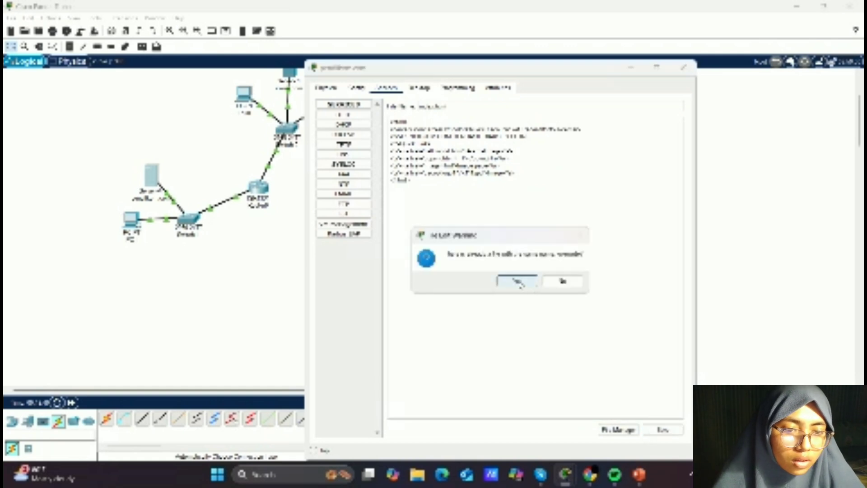
{"action": "left_click", "coordinate": [518, 282]}
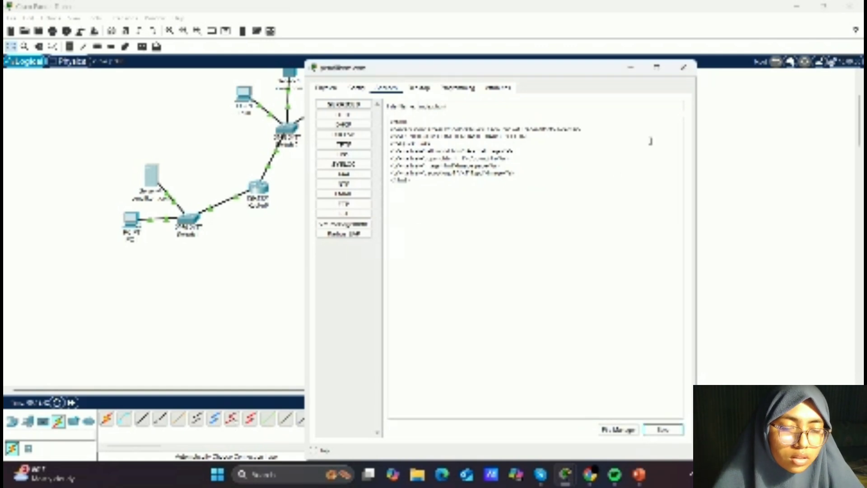
{"action": "left_click", "coordinate": [685, 69]}
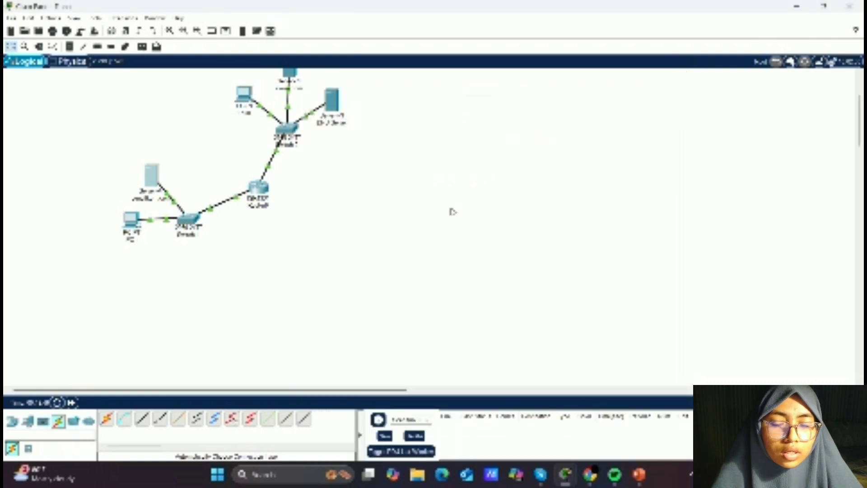
- Open the DNS server's DNS service and switch it on
{"action": "scroll", "coordinate": [453, 212], "scroll_direction": "down", "scroll_amount": 1}
{"action": "scroll", "coordinate": [453, 212], "scroll_direction": "up", "scroll_amount": 1}
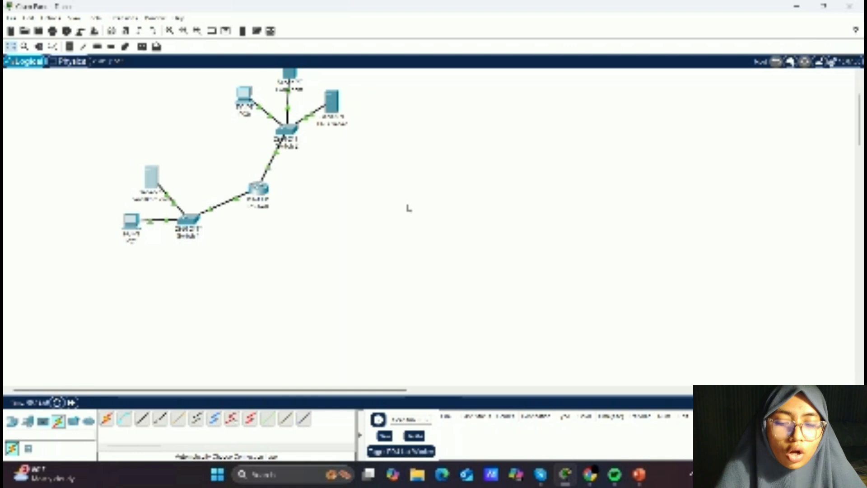
{"action": "scroll", "coordinate": [373, 189], "scroll_direction": "up", "scroll_amount": 2}
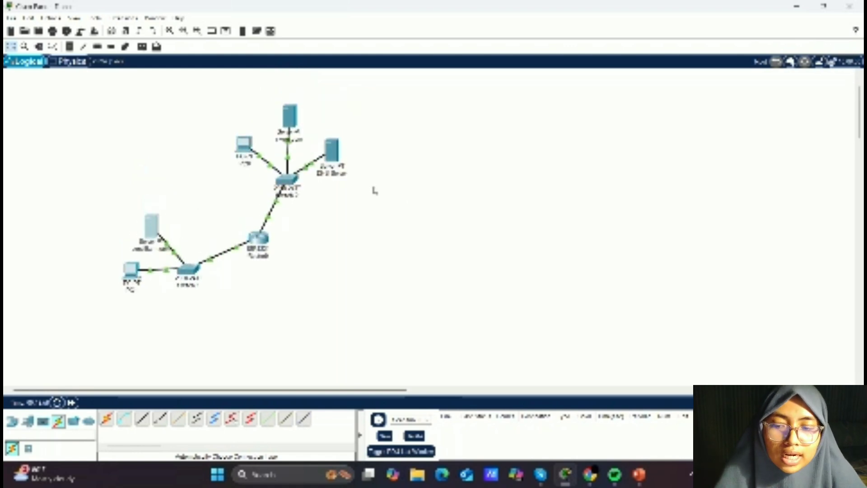
{"action": "scroll", "coordinate": [373, 188], "scroll_direction": "up", "scroll_amount": 1}
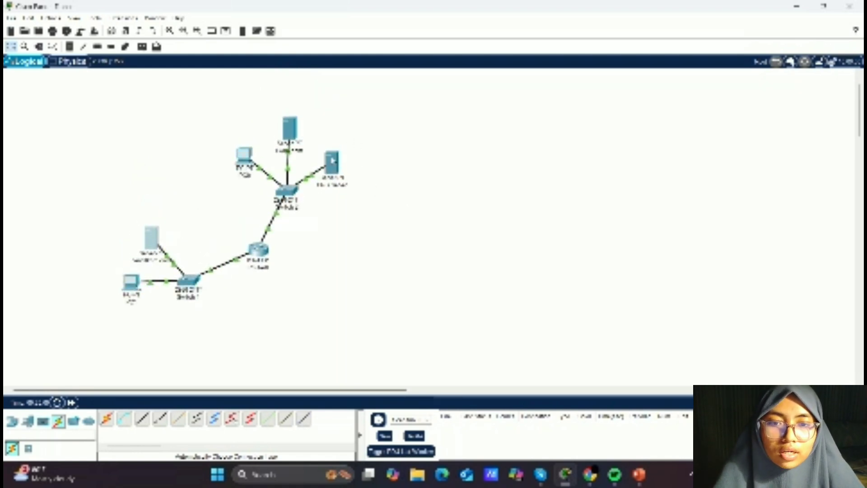
{"action": "left_click", "coordinate": [331, 162]}
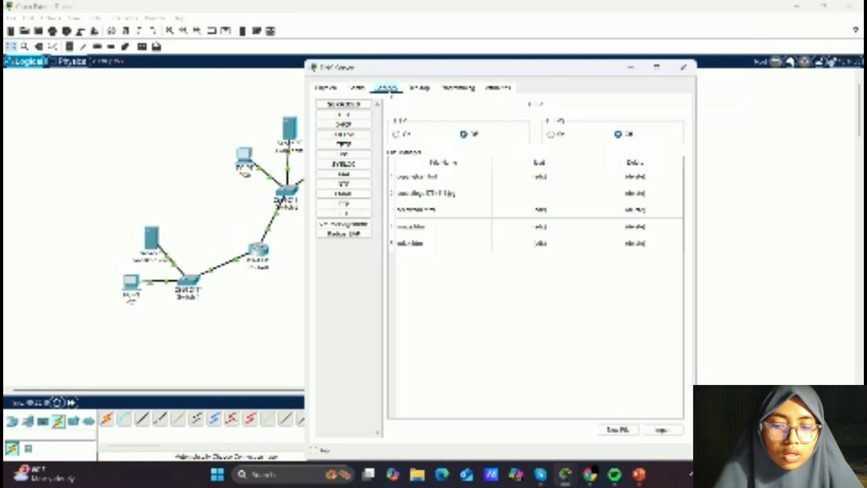
{"action": "left_click", "coordinate": [356, 157]}
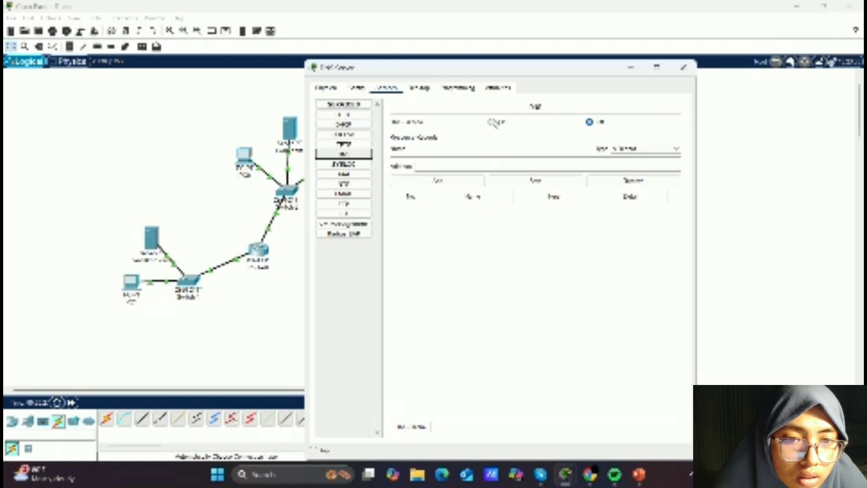
{"action": "left_click", "coordinate": [493, 122]}
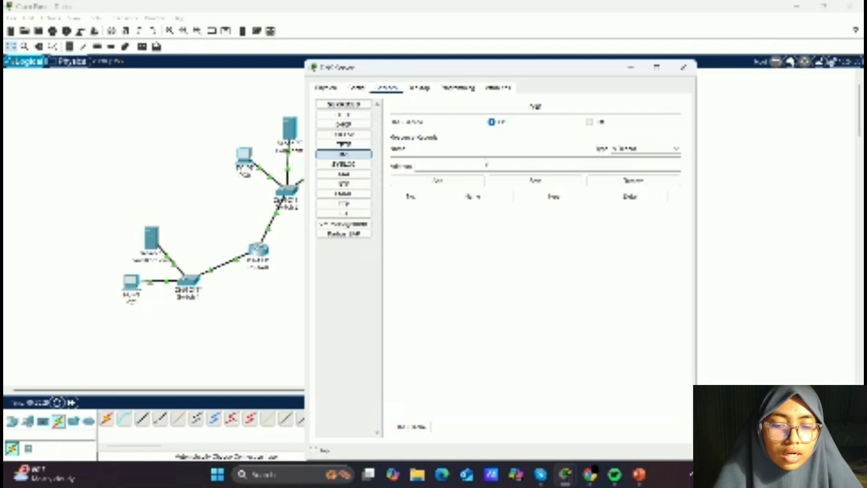
- Add a DNS A record on the DNS server mapping the first web server's www domain to its IP address
{"action": "left_click", "coordinate": [472, 152]}
{"action": "type", "text": "www..com"}
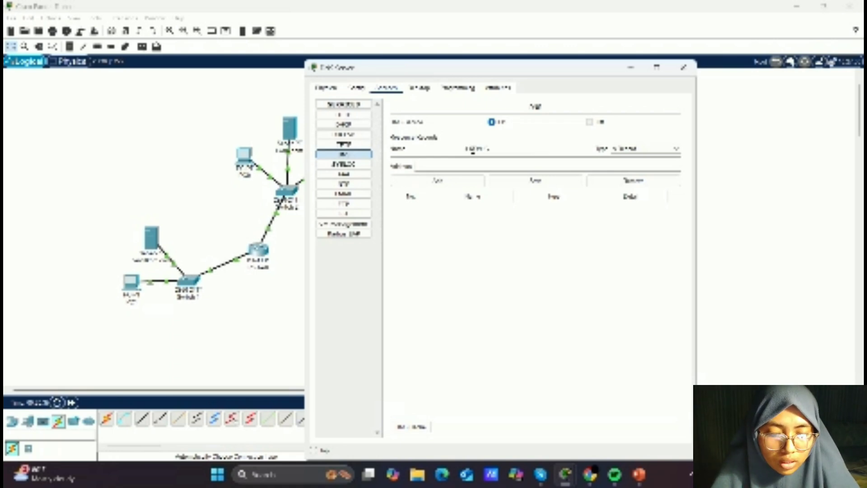
{"action": "key", "text": "BackSpace"}
{"action": "key", "text": "BackSpace"}
{"action": "key", "text": "BackSpace"}
{"action": "key", "text": "BackSpace"}
{"action": "key", "text": "BackSpace"}
{"action": "key", "text": "BackSpace"}
{"action": "key", "text": "BackSpace"}
{"action": "key", "text": "BackSpace"}
{"action": "key", "text": "BackSpace"}
{"action": "key", "text": "BackSpace"}
{"action": "key", "text": "BackSpace"}
{"action": "key", "text": "BackSpace"}
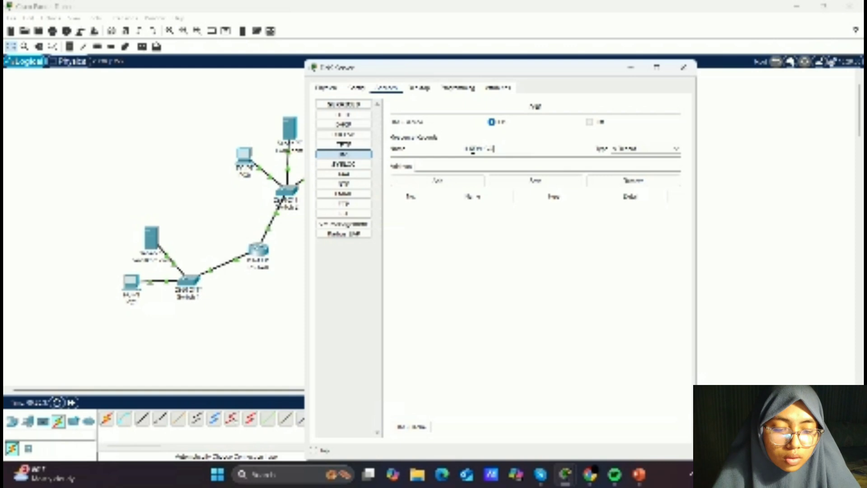
{"action": "type", "text": "www.om"}
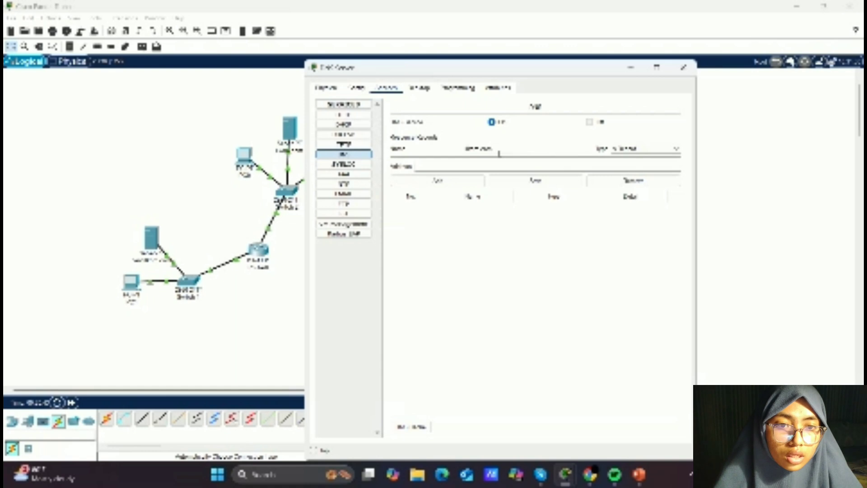
{"action": "left_click", "coordinate": [469, 166]}
{"action": "type", "text": "192"}
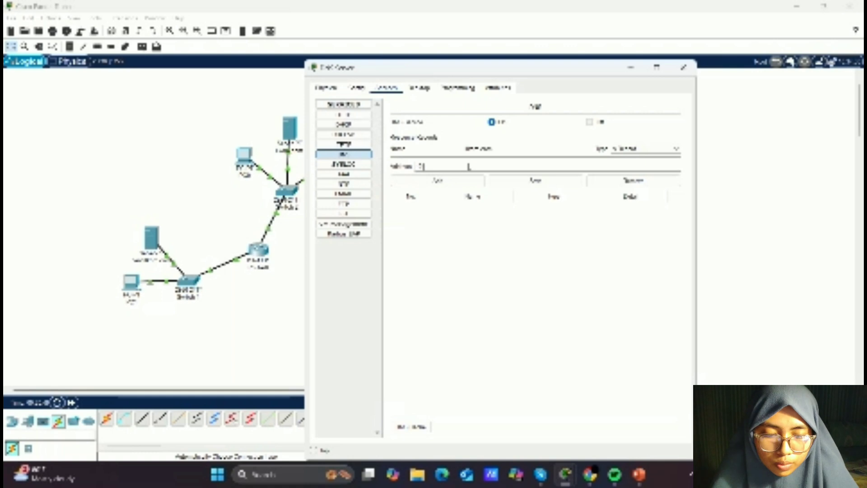
{"action": "type", "text": ".1"}
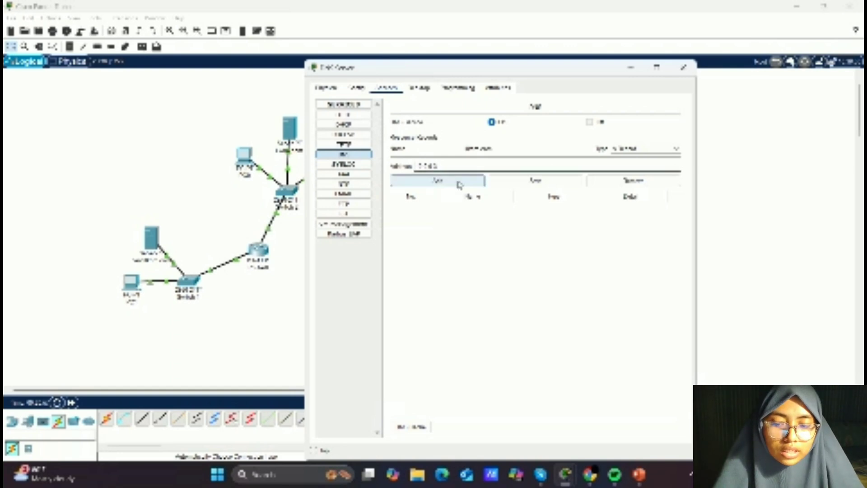
{"action": "left_click", "coordinate": [459, 182]}
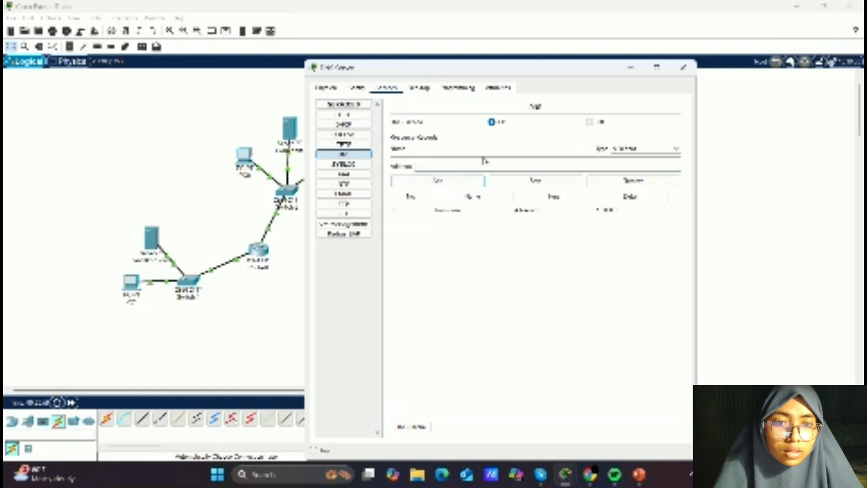
- Add a second DNS A record for the other web server's www domain and address, then close the DNS server window
{"action": "left_click", "coordinate": [484, 149]}
{"action": "type", "text": "www.fm.com"}
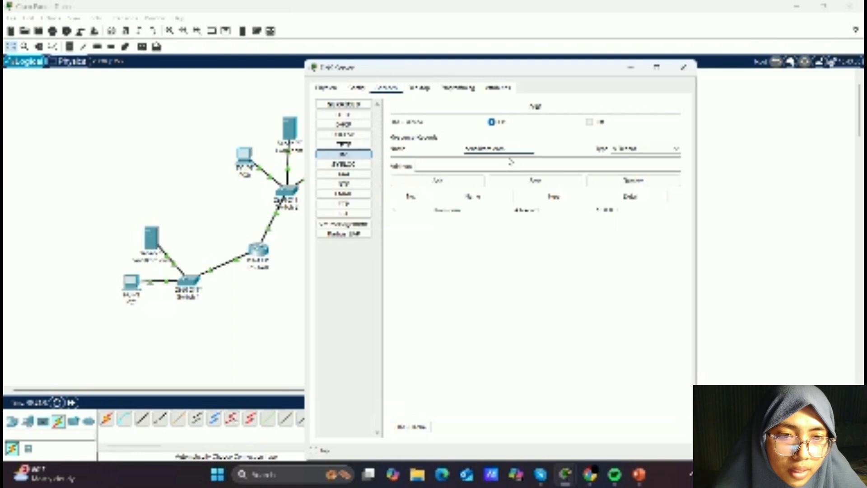
{"action": "left_click", "coordinate": [510, 163]}
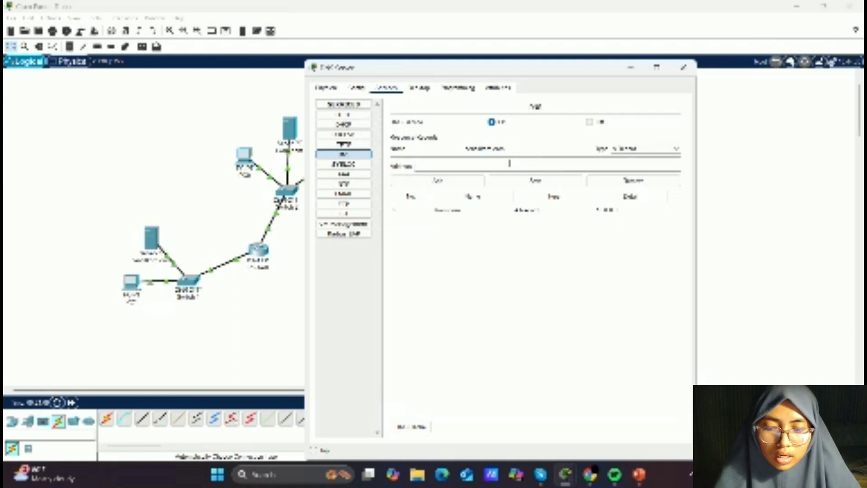
{"action": "type", "text": "10.1"}
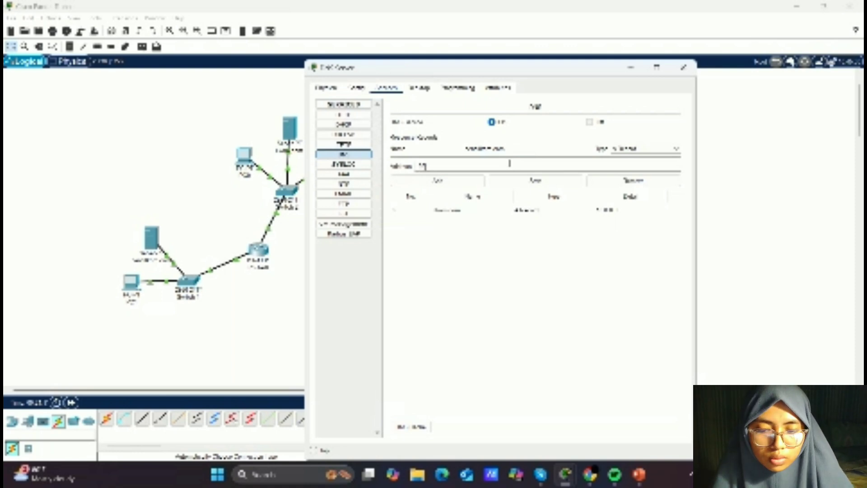
{"action": "type", "text": "0.10"}
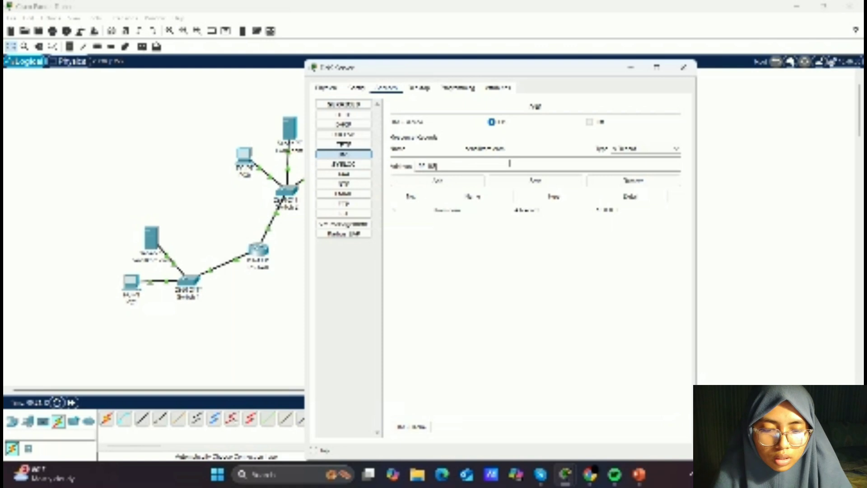
{"action": "type", "text": ".1.1"}
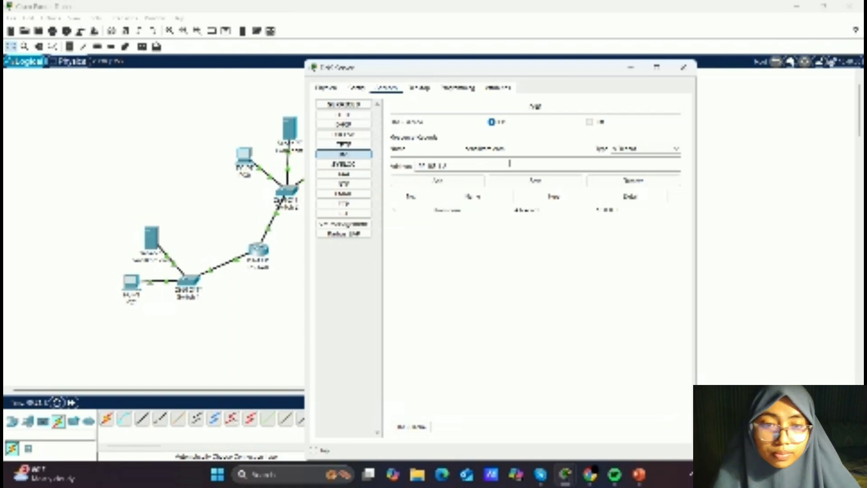
{"action": "left_click", "coordinate": [464, 183]}
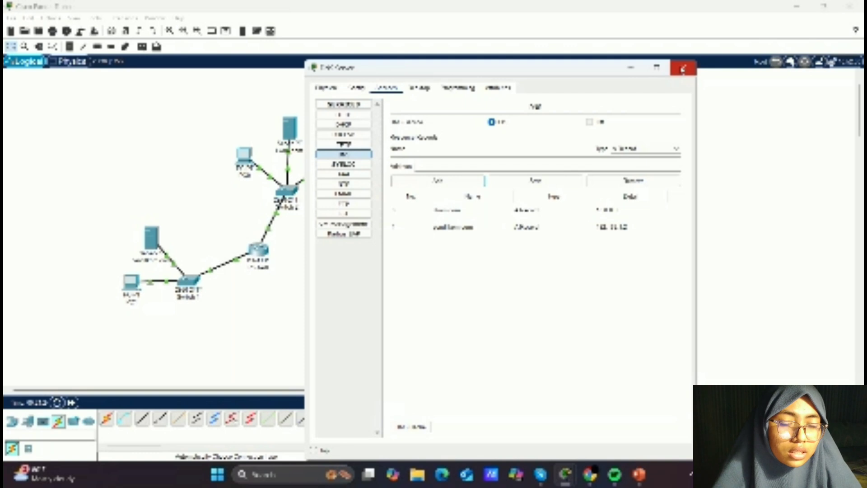
{"action": "left_click", "coordinate": [682, 69]}
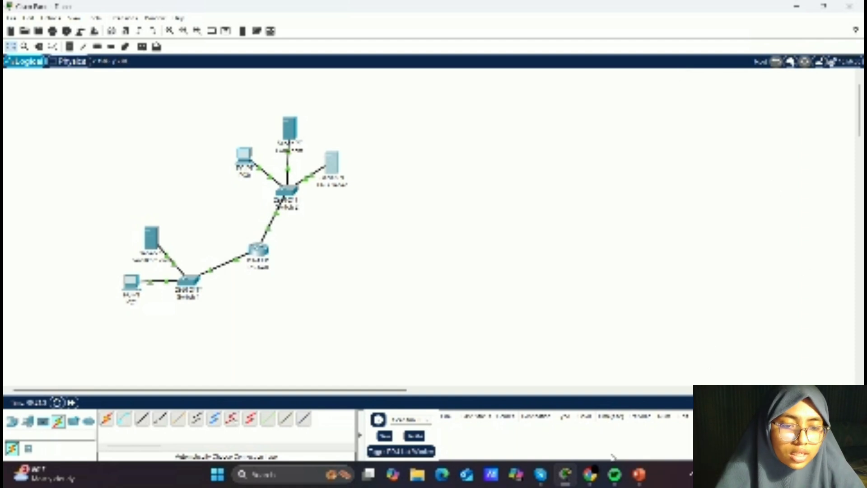
- Review the task's ping and web-browser instructions in the browser before returning to the network
{"action": "left_click", "coordinate": [592, 474]}
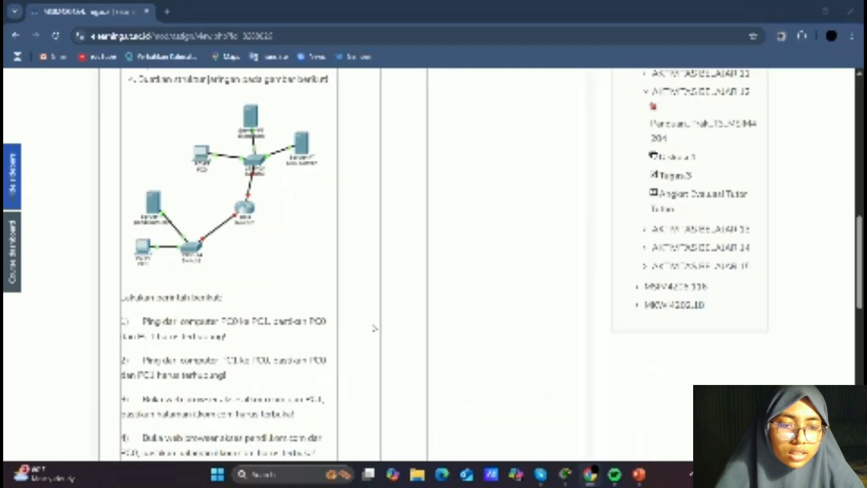
{"action": "scroll", "coordinate": [294, 284], "scroll_direction": "down", "scroll_amount": 1}
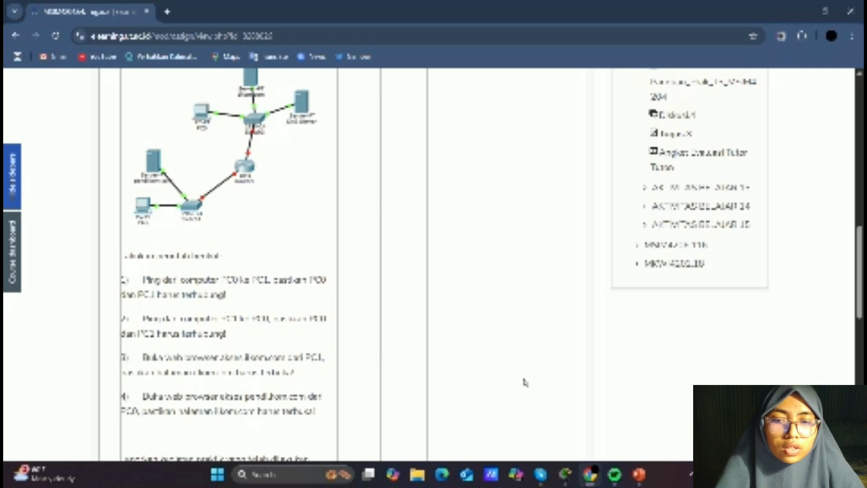
{"action": "left_click", "coordinate": [565, 475]}
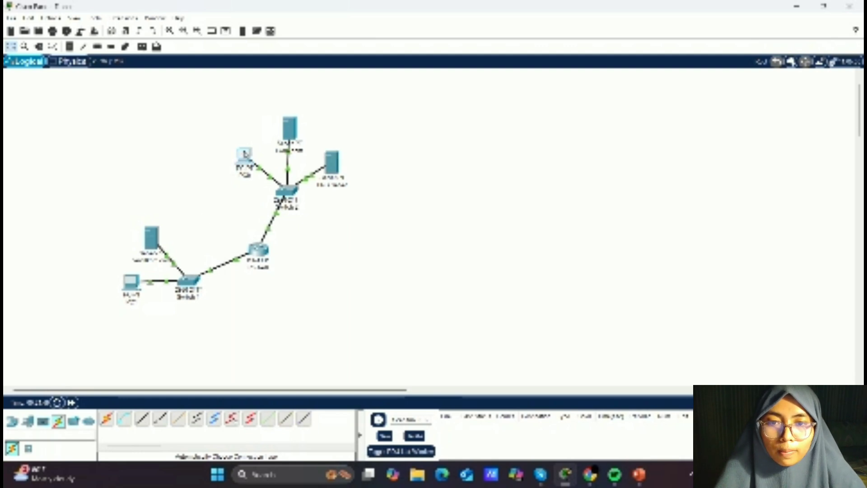
- Open PC0's command prompt and ping PC1 on the 192.168.1 network, then close the window
{"action": "left_click", "coordinate": [245, 154]}
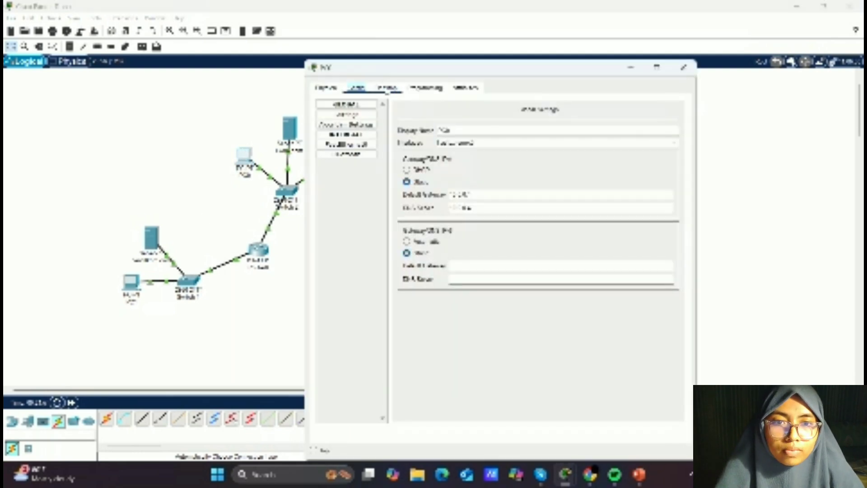
{"action": "left_click", "coordinate": [386, 89]}
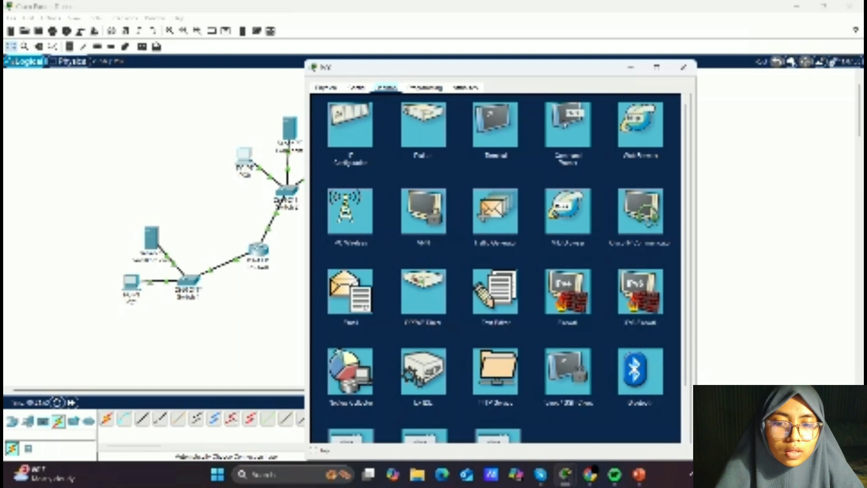
{"action": "left_click", "coordinate": [565, 123]}
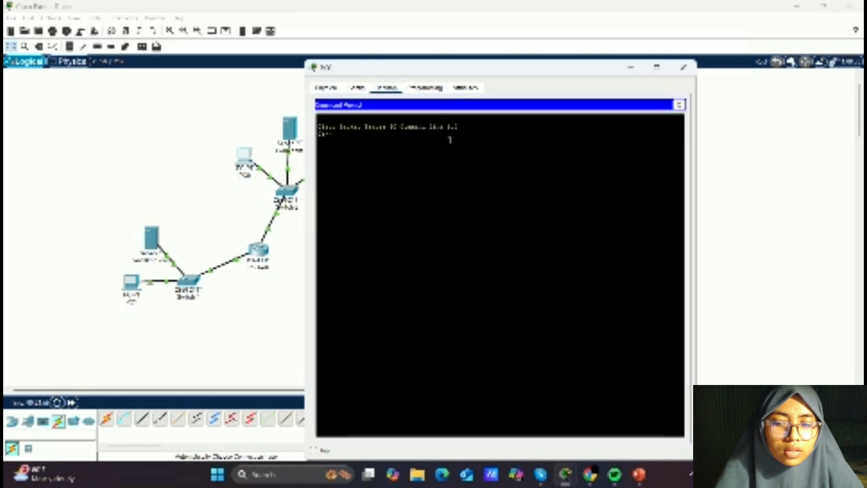
{"action": "type", "text": "ping"}
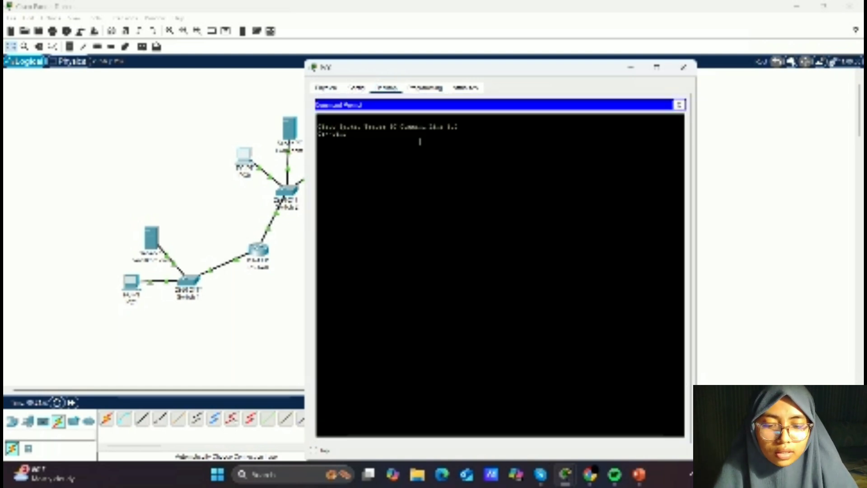
{"action": "type", "text": " 1"}
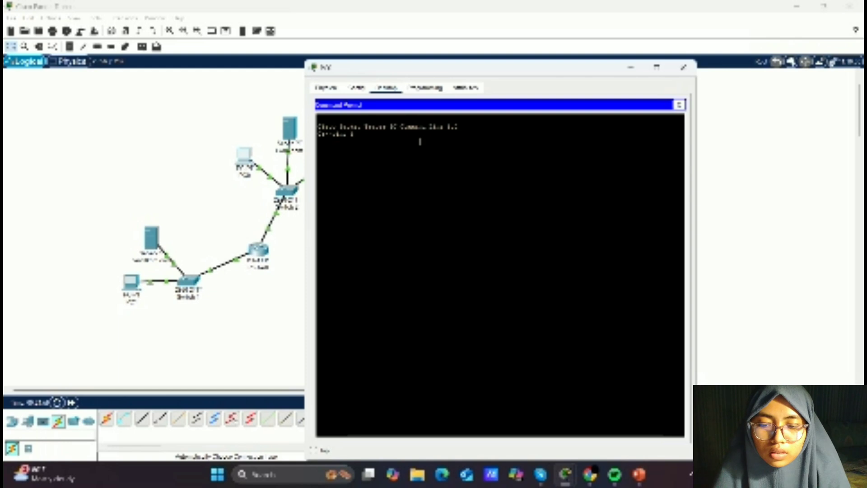
{"action": "type", "text": "92.168"}
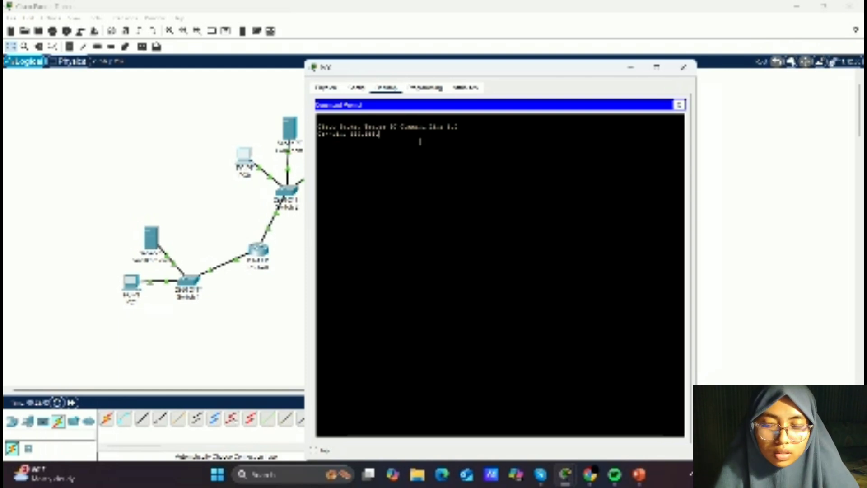
{"action": "type", "text": ".1.1"}
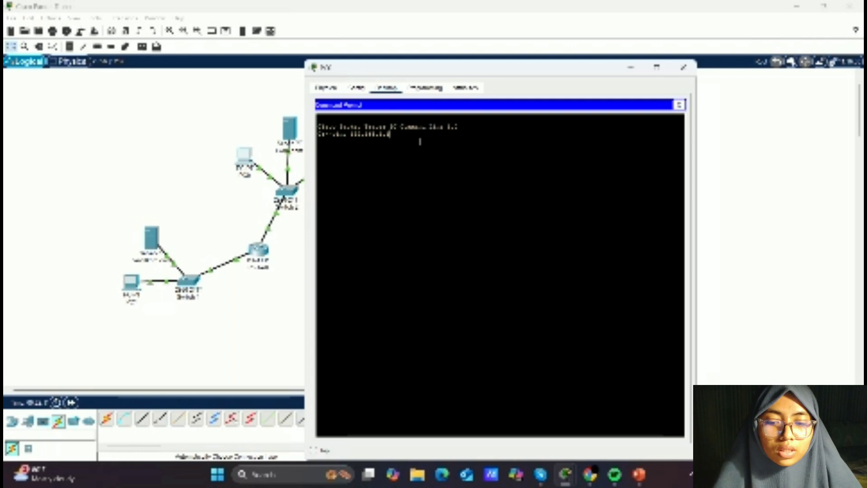
{"action": "key", "text": "Return"}
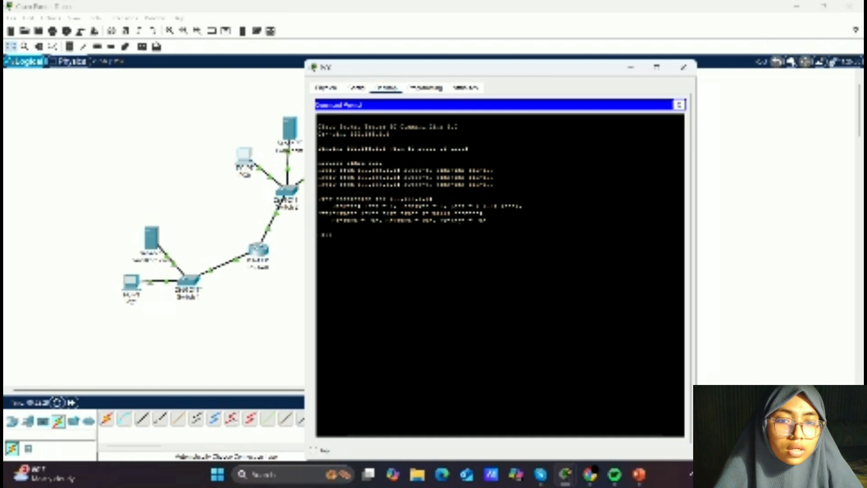
{"action": "left_click", "coordinate": [686, 70]}
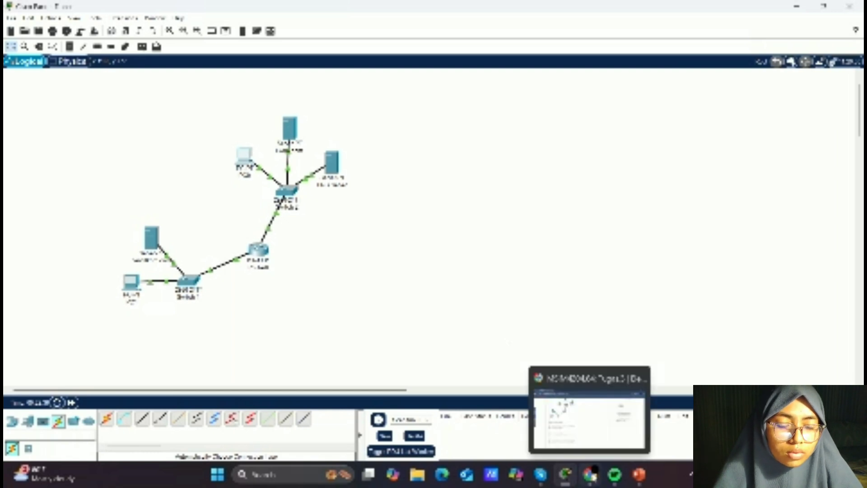
- Open PC1's command prompt and ping 10.1.1.2, then close the window
{"action": "left_click", "coordinate": [590, 475]}
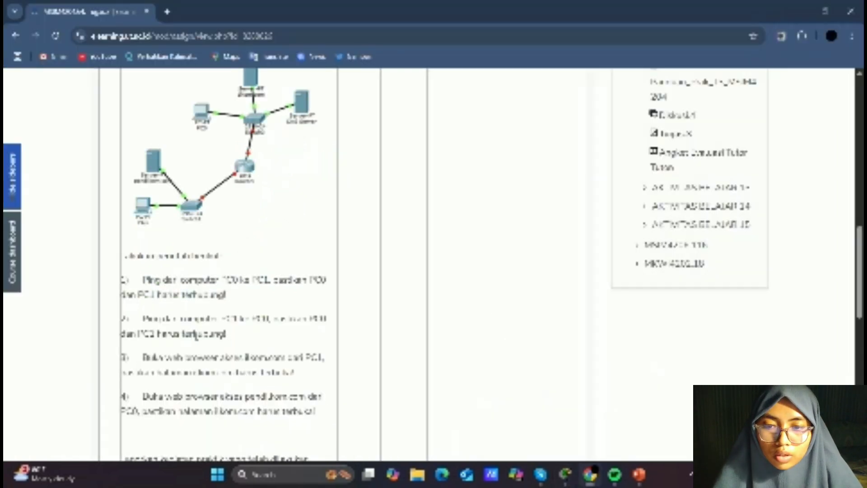
{"action": "left_click", "coordinate": [566, 475]}
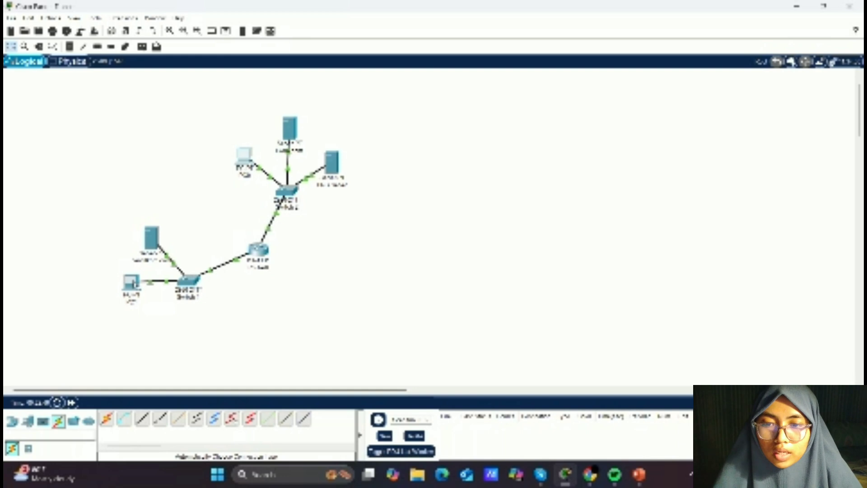
{"action": "left_click", "coordinate": [133, 283]}
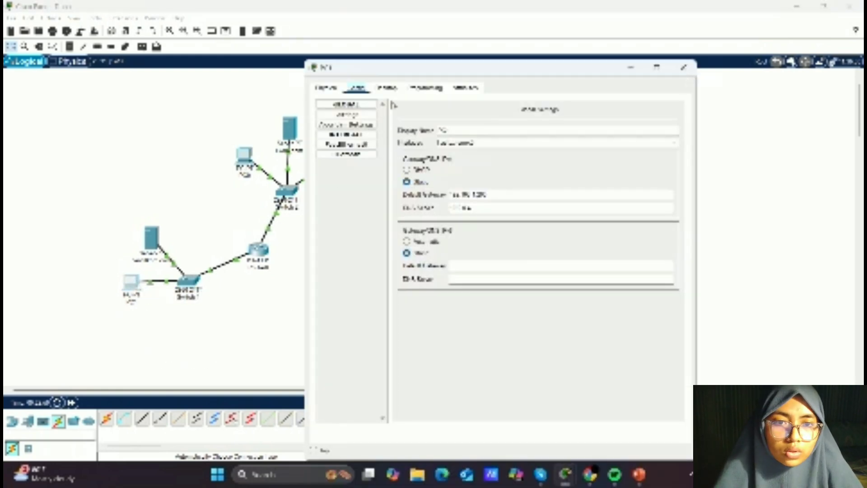
{"action": "left_click", "coordinate": [387, 87]}
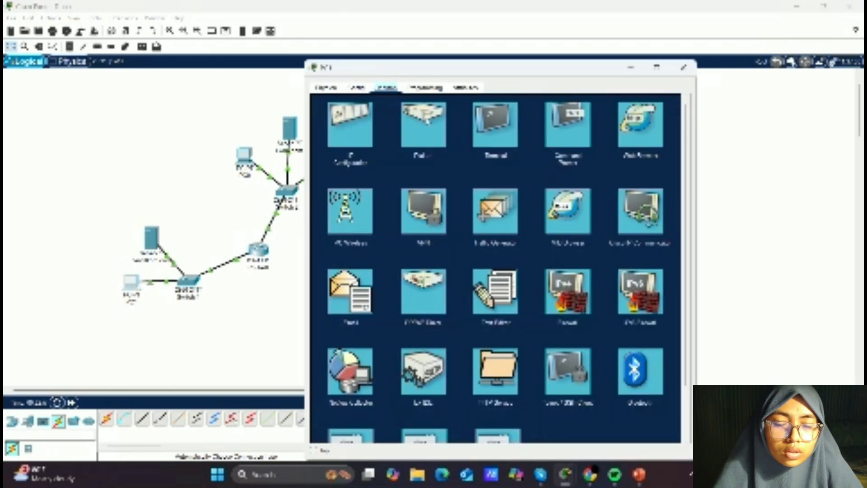
{"action": "left_click", "coordinate": [575, 137]}
{"action": "type", "text": "ping "}
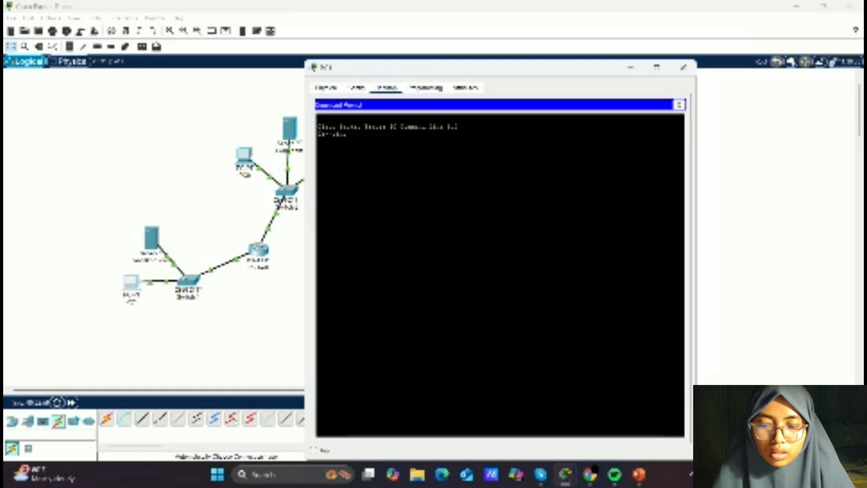
{"action": "type", "text": "10."}
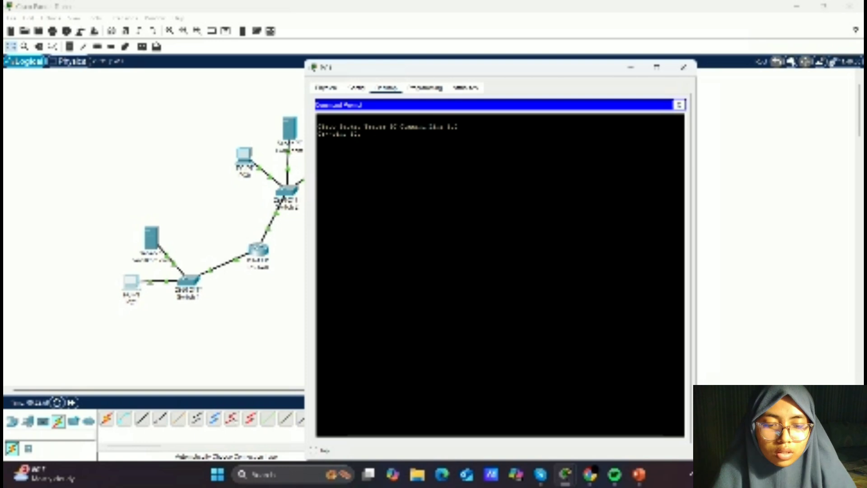
{"action": "type", "text": "1.1.2"}
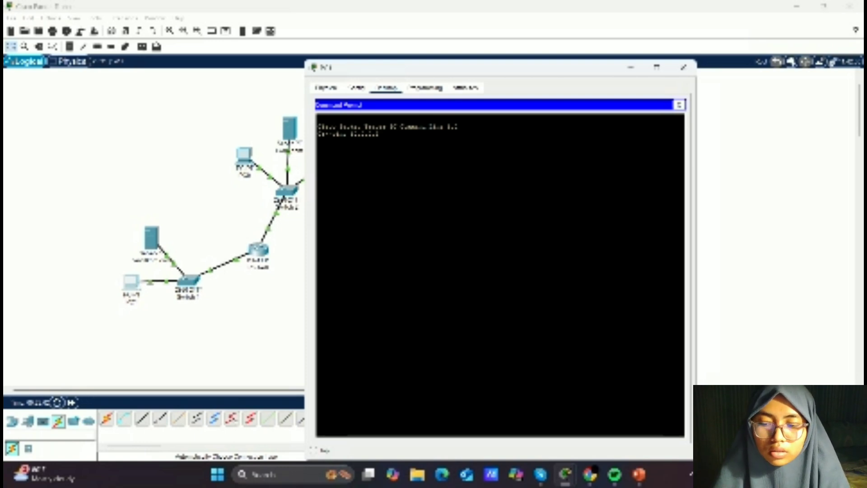
{"action": "key", "text": "Return"}
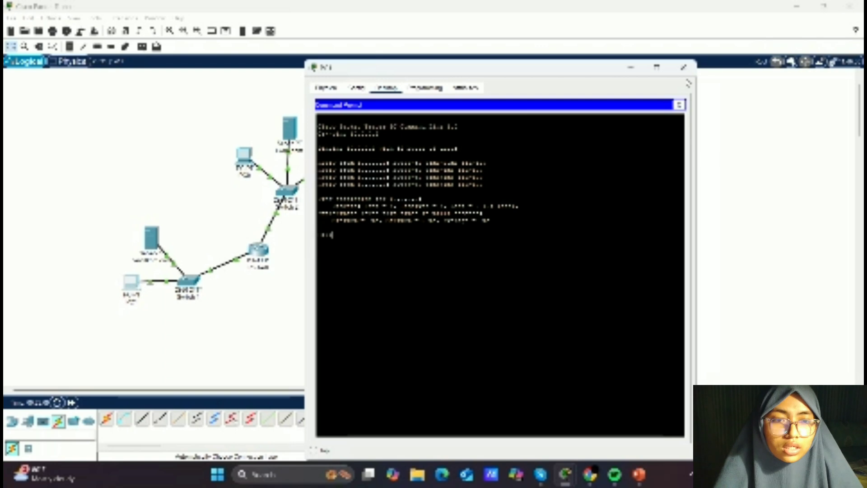
{"action": "left_click", "coordinate": [684, 72]}
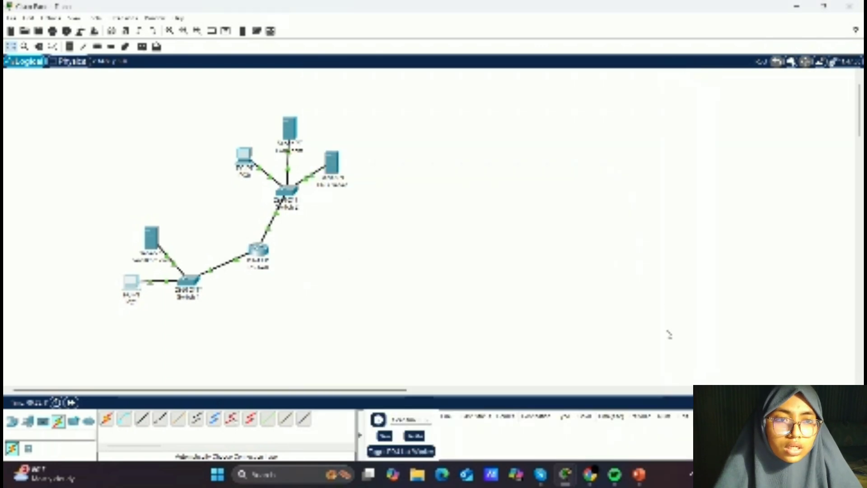
- Recheck the task instructions, then open PC0's web browser and request a web address
{"action": "left_click", "coordinate": [589, 473]}
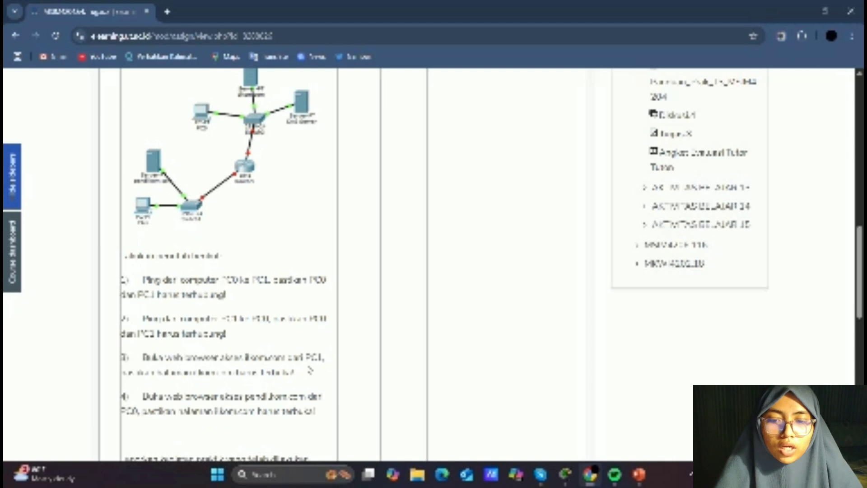
{"action": "left_click", "coordinate": [565, 474]}
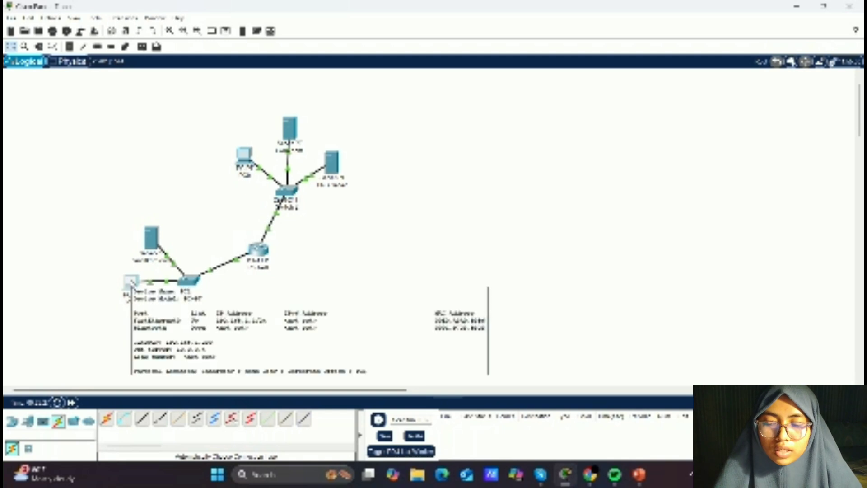
{"action": "left_click", "coordinate": [131, 282]}
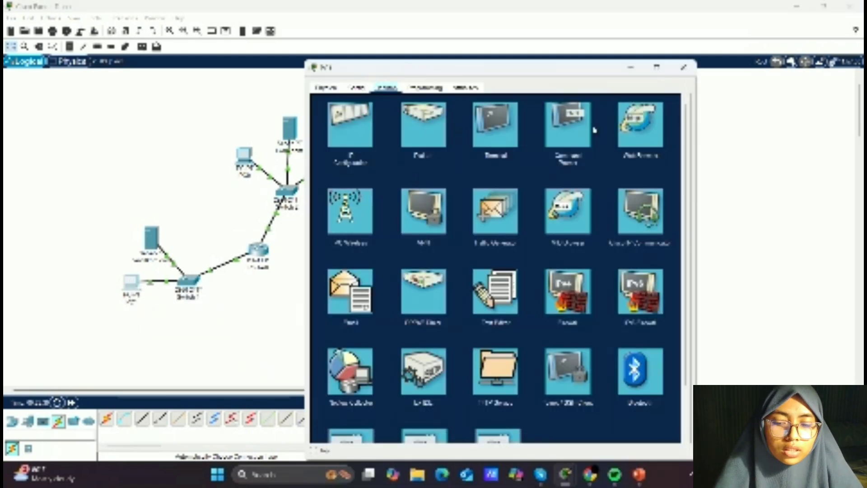
{"action": "left_click", "coordinate": [651, 128]}
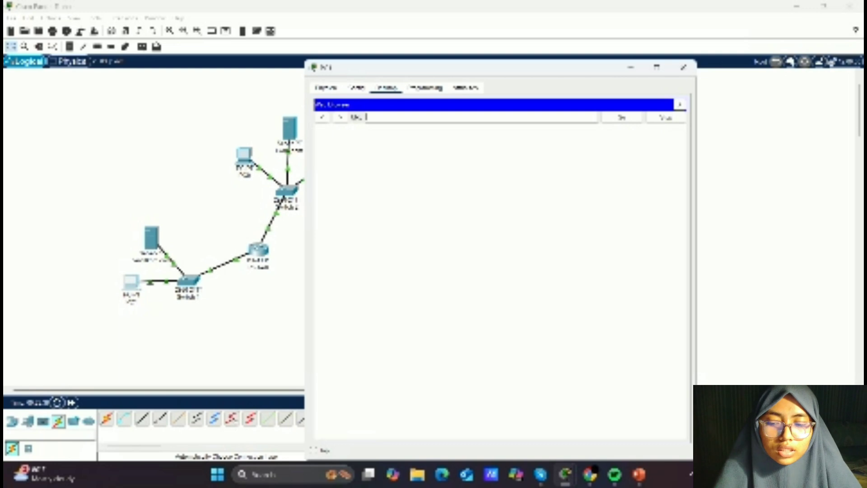
{"action": "type", "text": "192.168."}
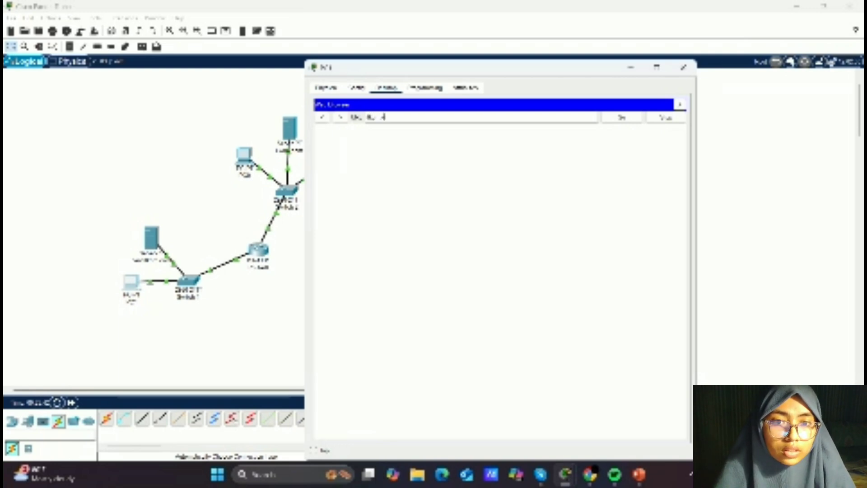
{"action": "type", "text": "m"}
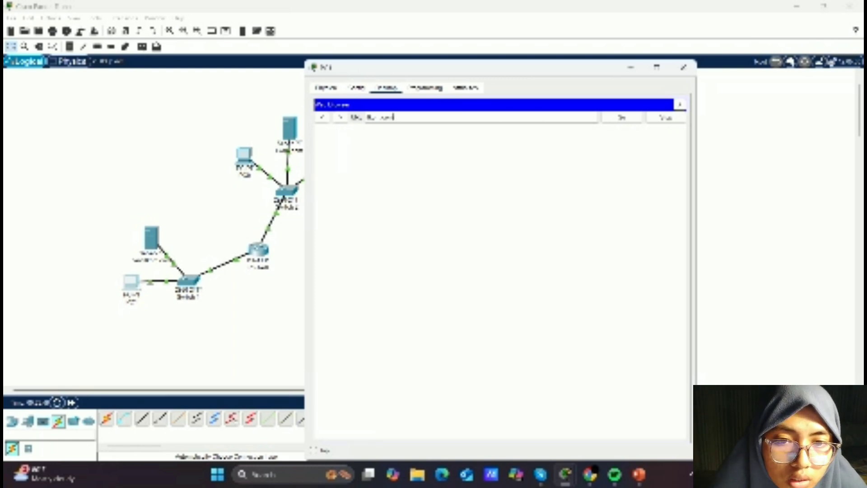
{"action": "key", "text": "Return"}
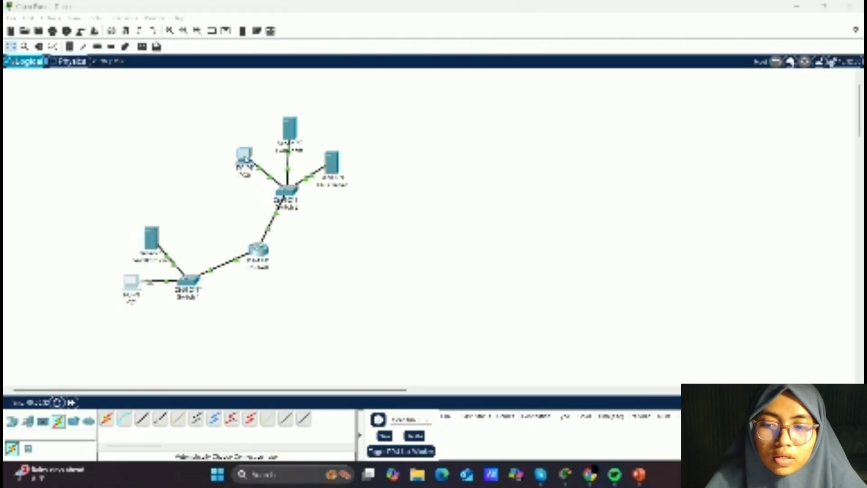
- Open PC1's web browser and browse to the other web server's www .com domain
{"action": "left_click", "coordinate": [248, 156]}
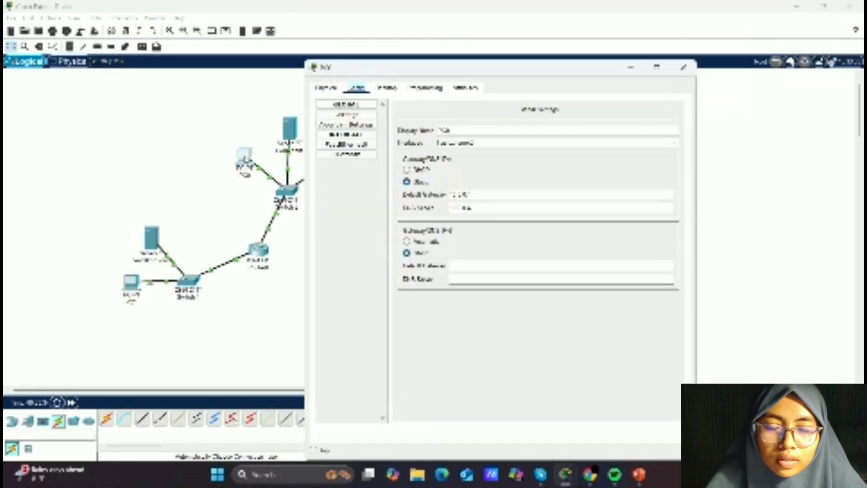
{"action": "left_click", "coordinate": [387, 88]}
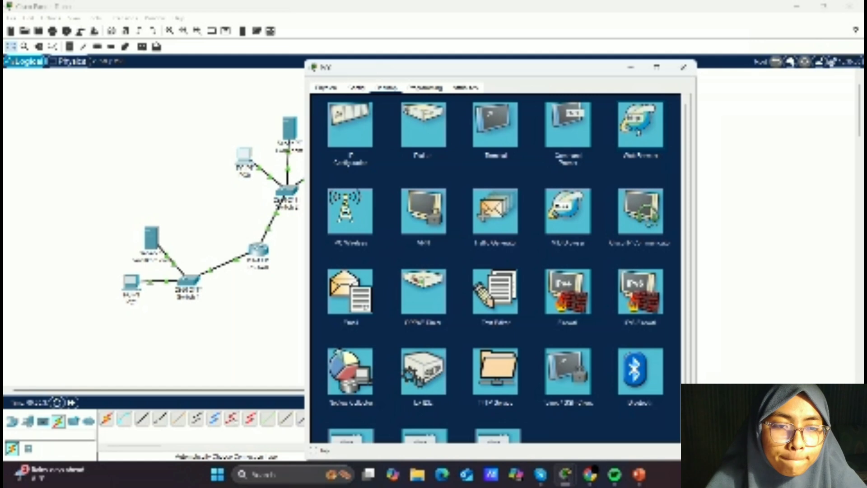
{"action": "left_click", "coordinate": [640, 127]}
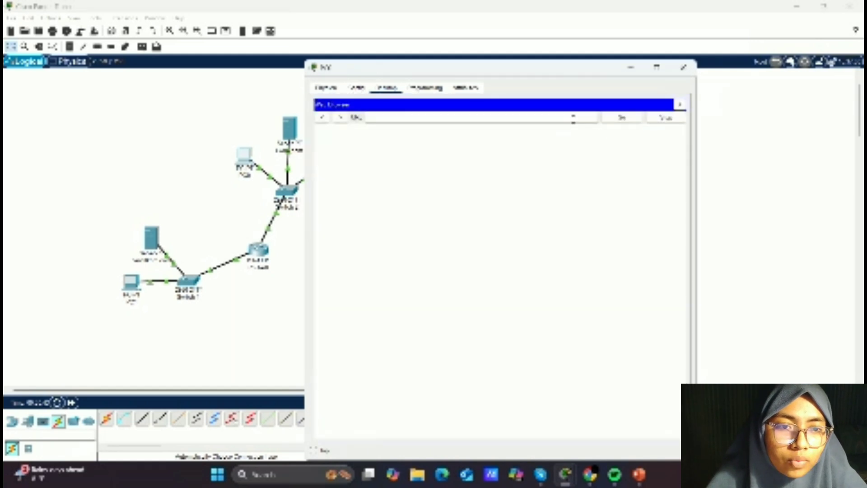
{"action": "type", "text": "www."}
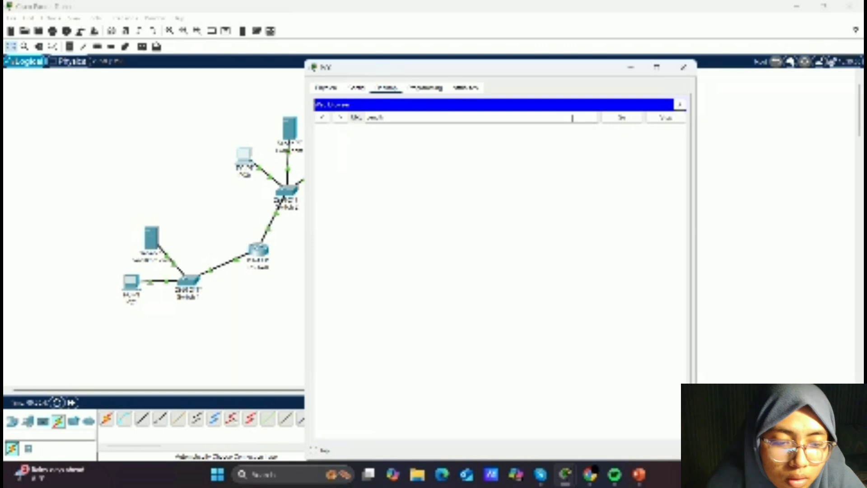
{"action": "type", "text": "di.com"}
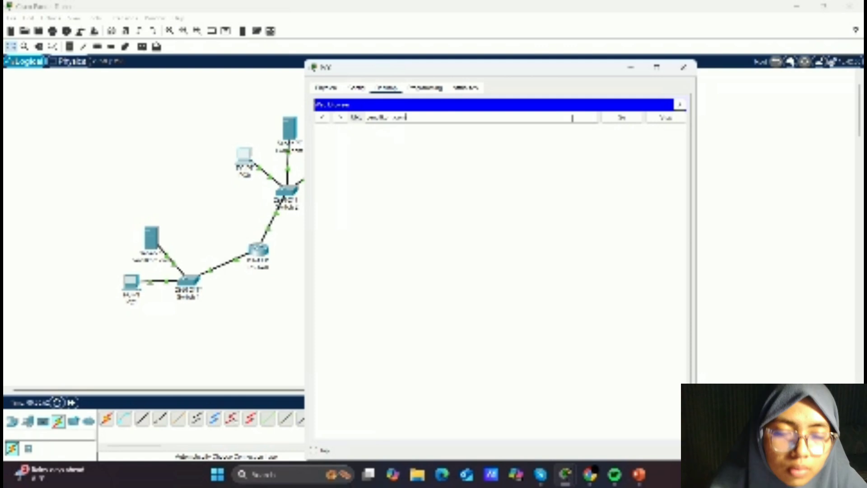
{"action": "key", "text": "Return"}
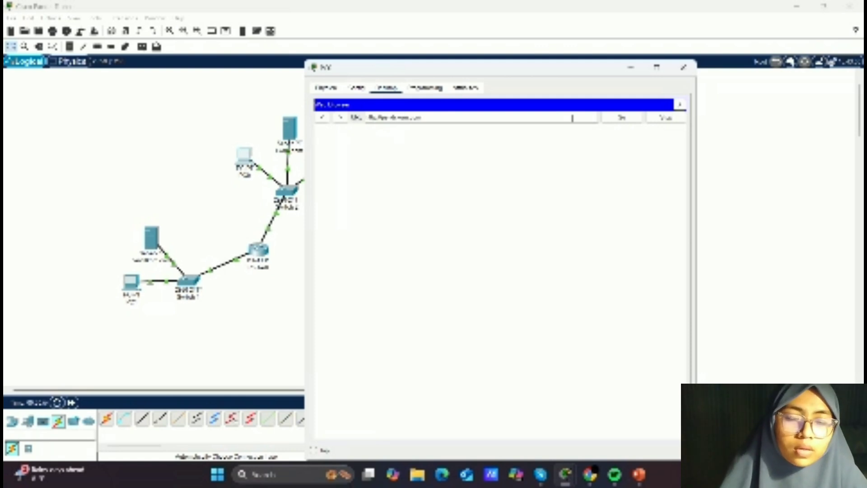